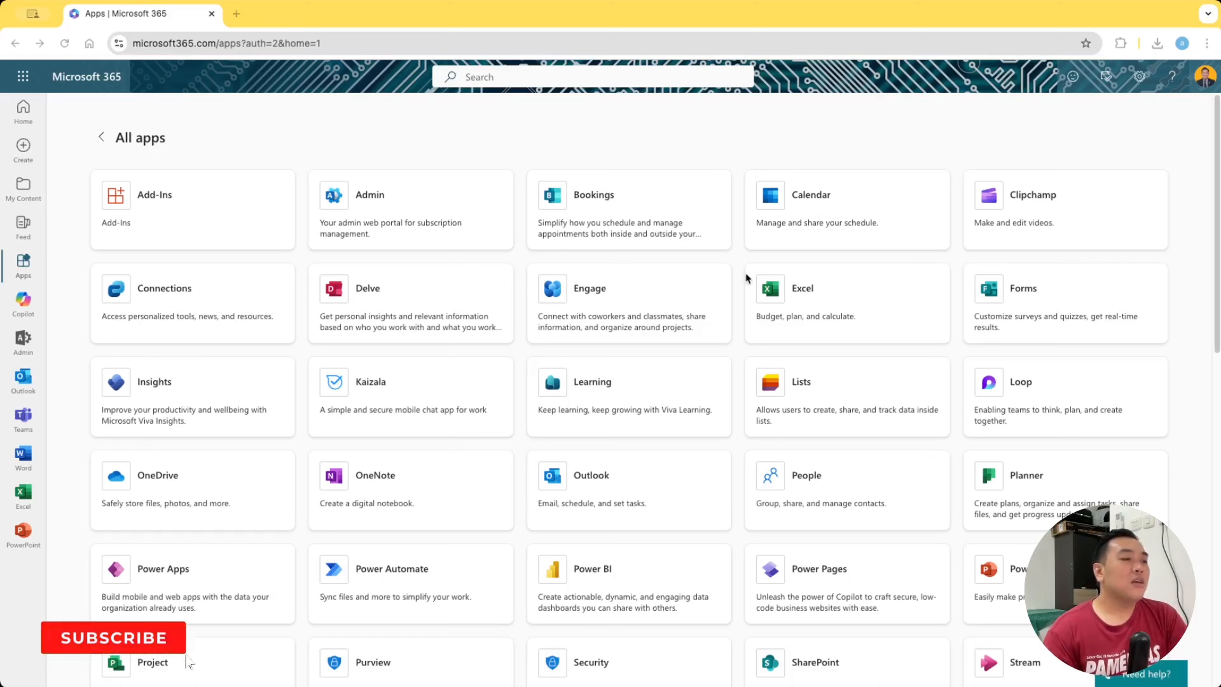
# Open Microsoft Forms and create a new blank quiz, dismissing the Copilot draft prompt
pyautogui.click(1029, 291)
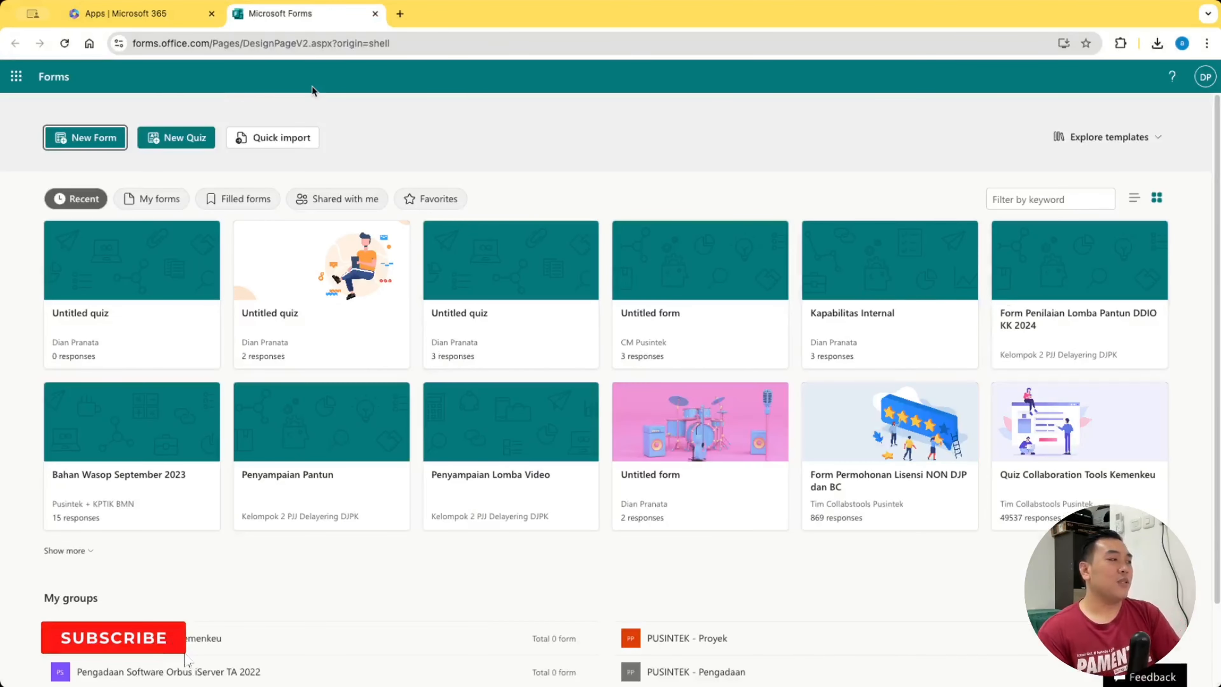
pyautogui.click(196, 143)
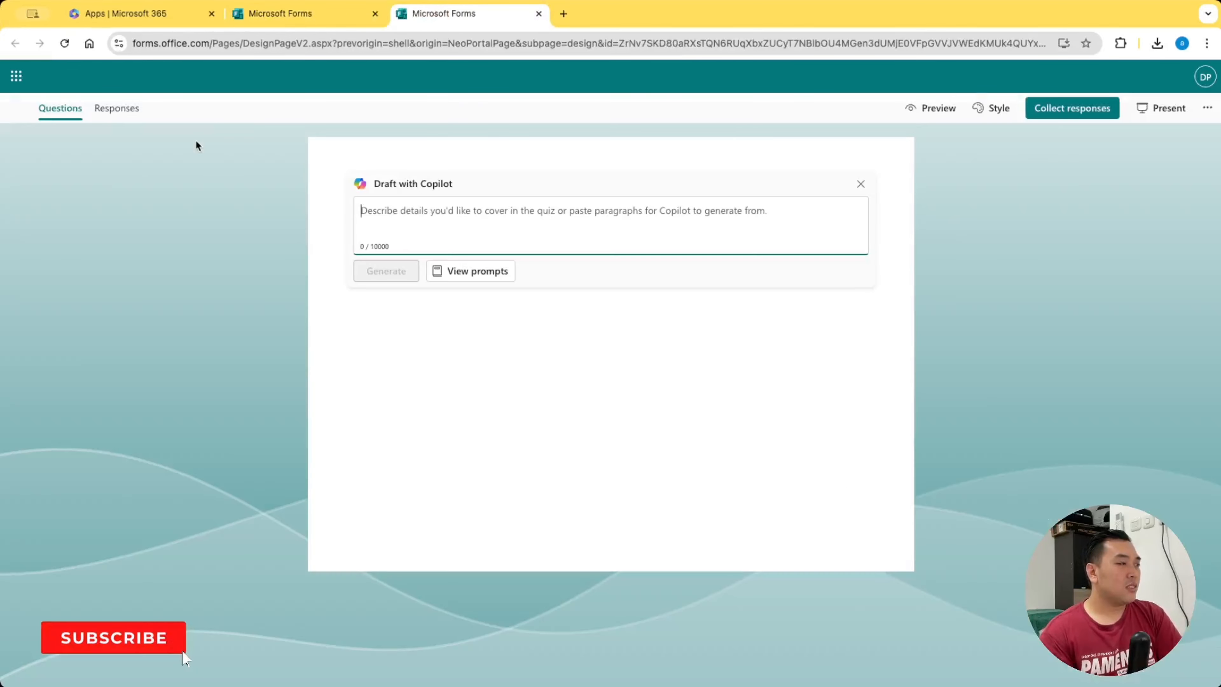
pyautogui.click(863, 186)
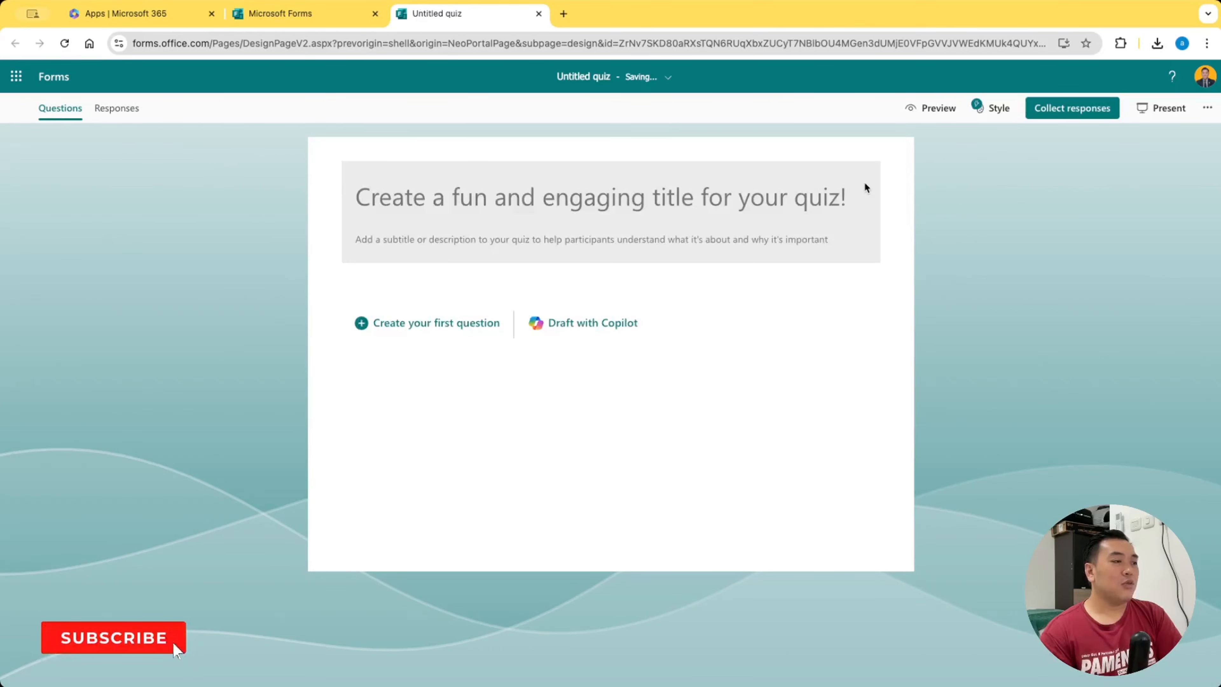
# Add a first choice question to the quiz with the text "Kapan kemardekaan Indonesia"
pyautogui.click(432, 321)
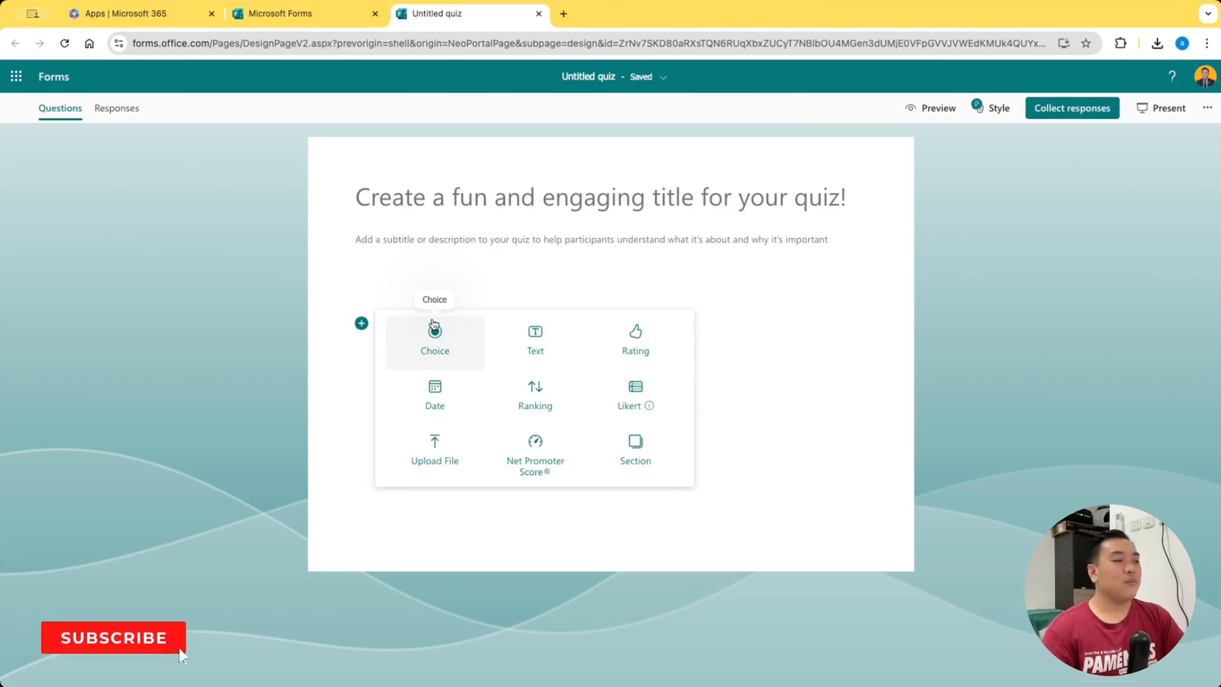
pyautogui.click(445, 350)
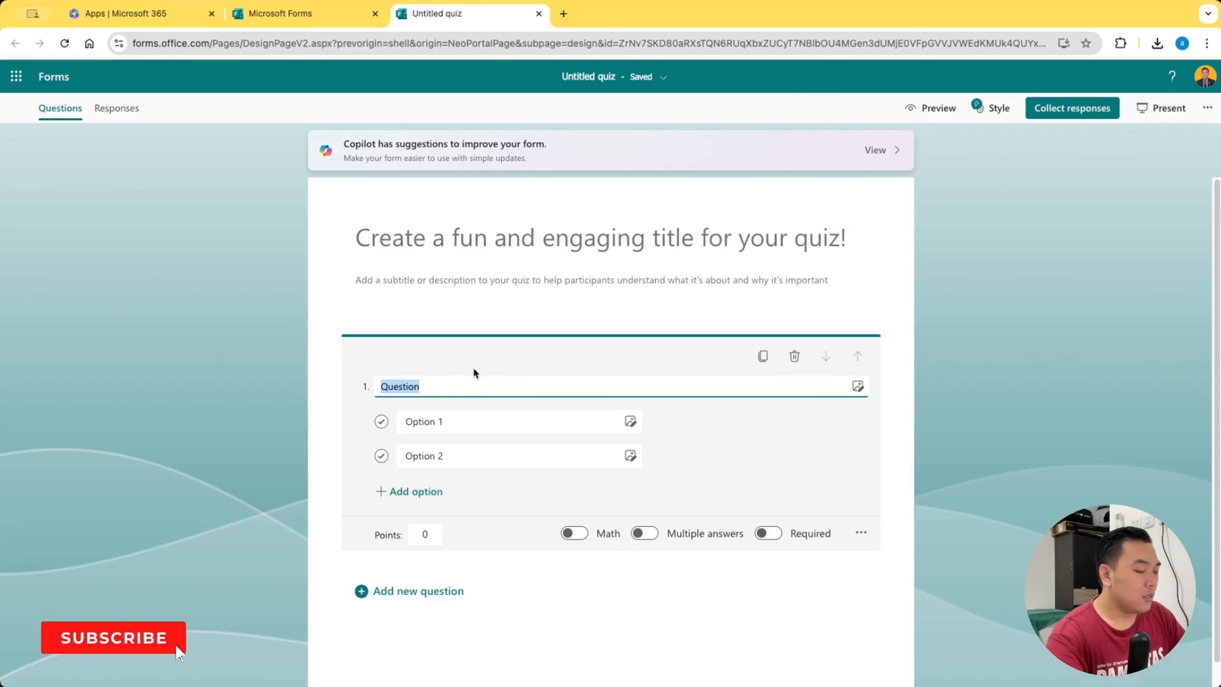
pyautogui.write('Kapan kemen')
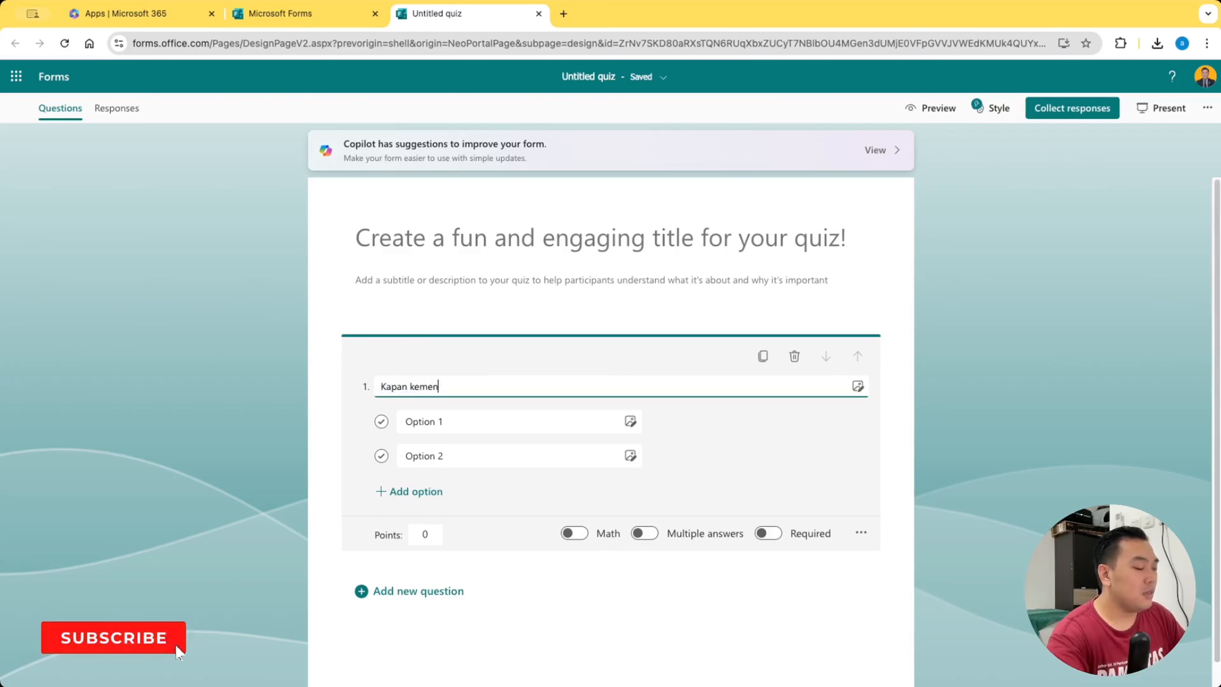
pyautogui.press('BackSpace')
pyautogui.press('BackSpace')
pyautogui.write('arde')
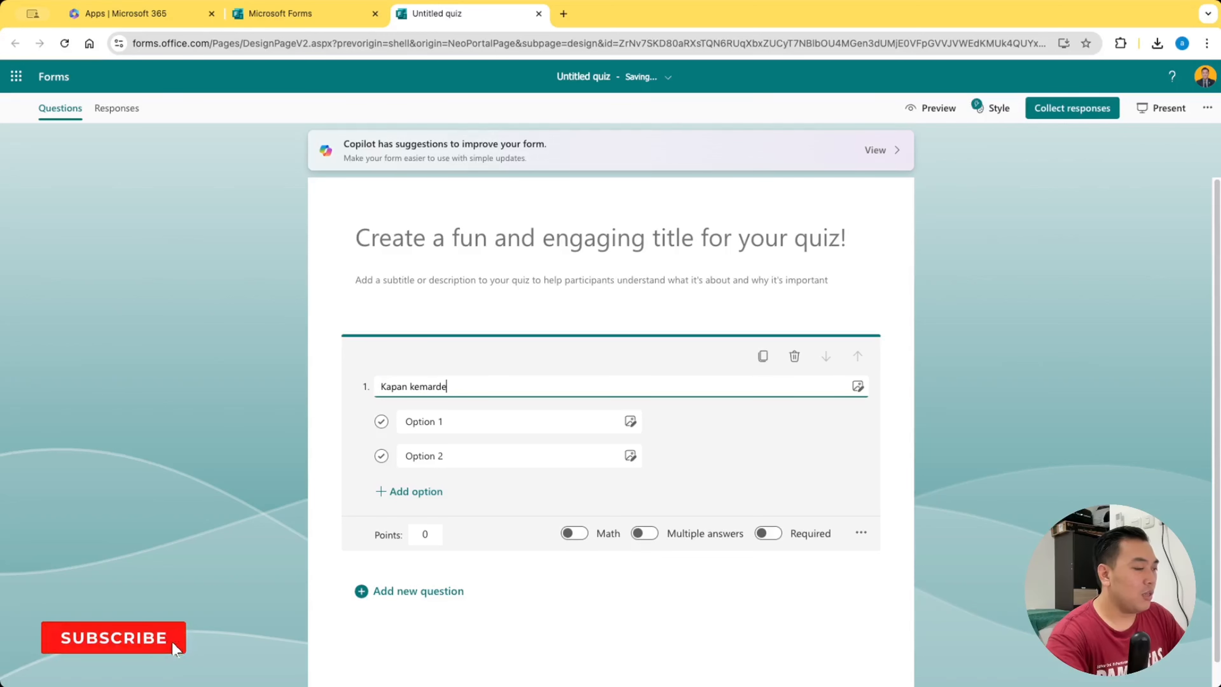
pyautogui.write('kaan In')
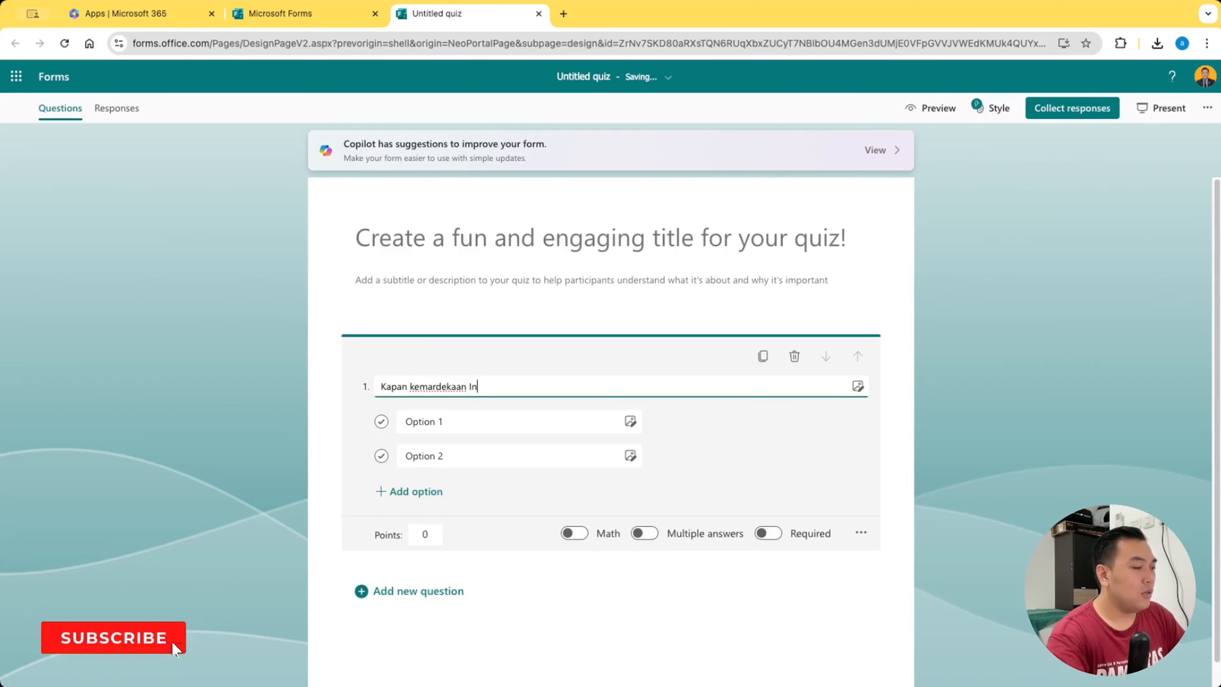
pyautogui.write('doneis')
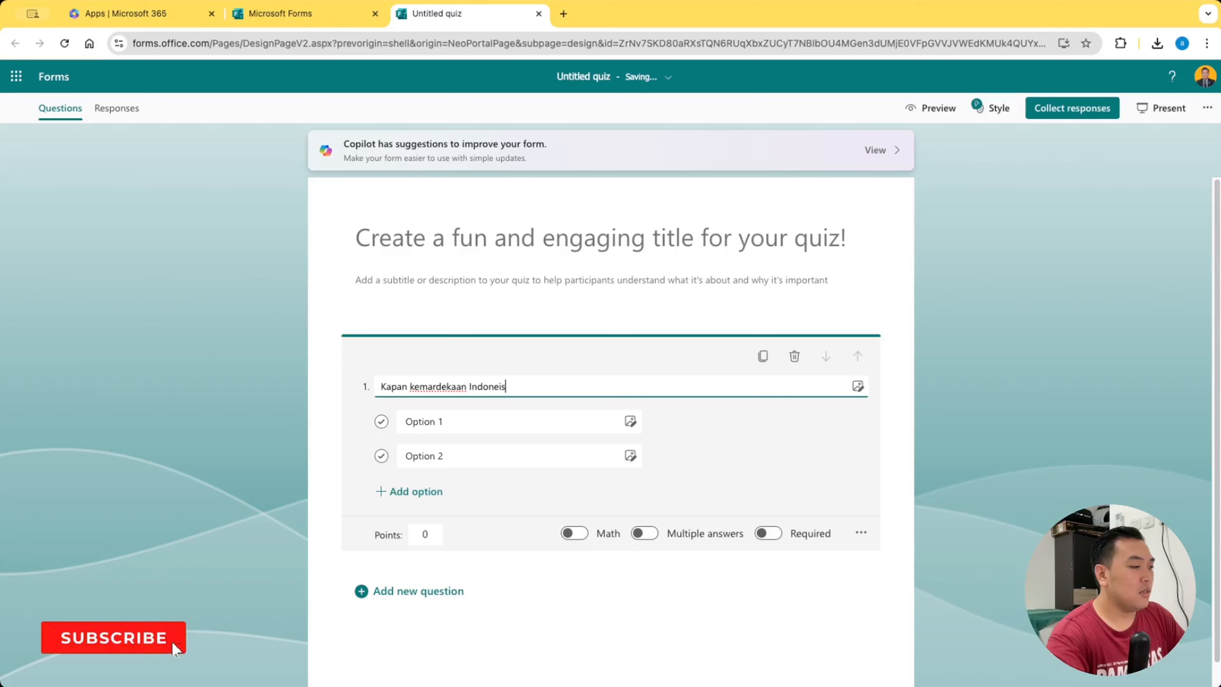
pyautogui.press('BackSpace')
pyautogui.press('BackSpace')
pyautogui.press('BackSpace')
pyautogui.write('es')
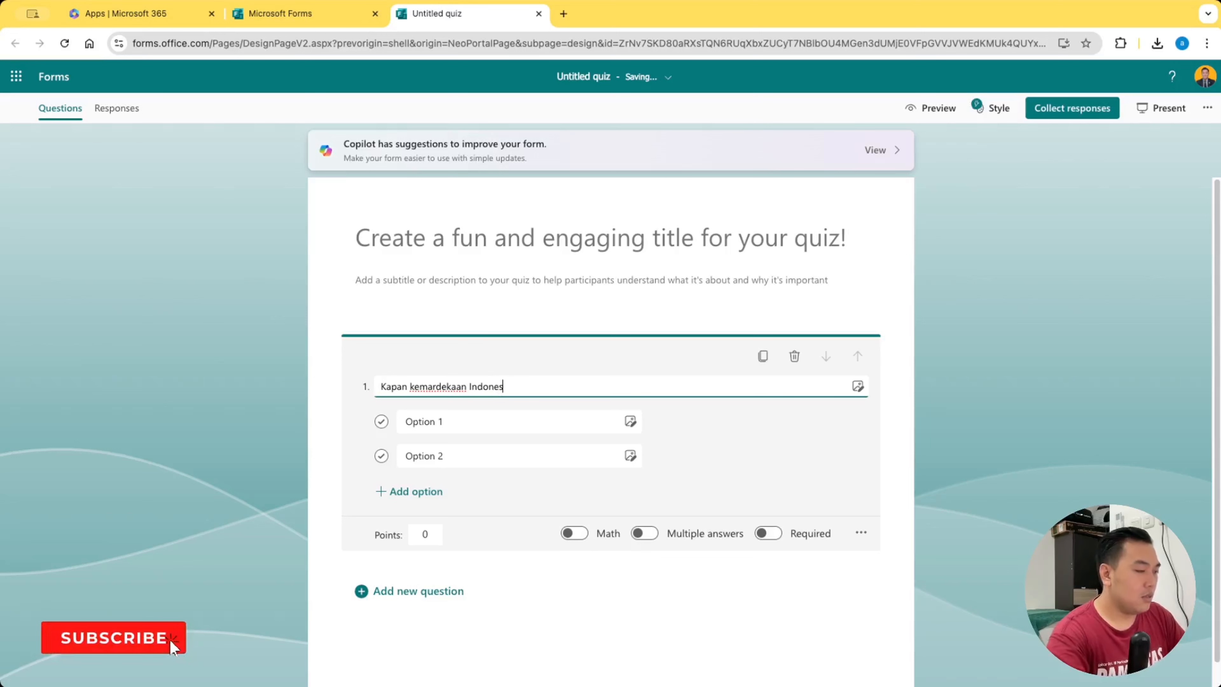
pyautogui.write('ia')
# Fill in the first question's two answer options as "17 Agustus 1945" and "17 Agustus 1955"
pyautogui.click(430, 420)
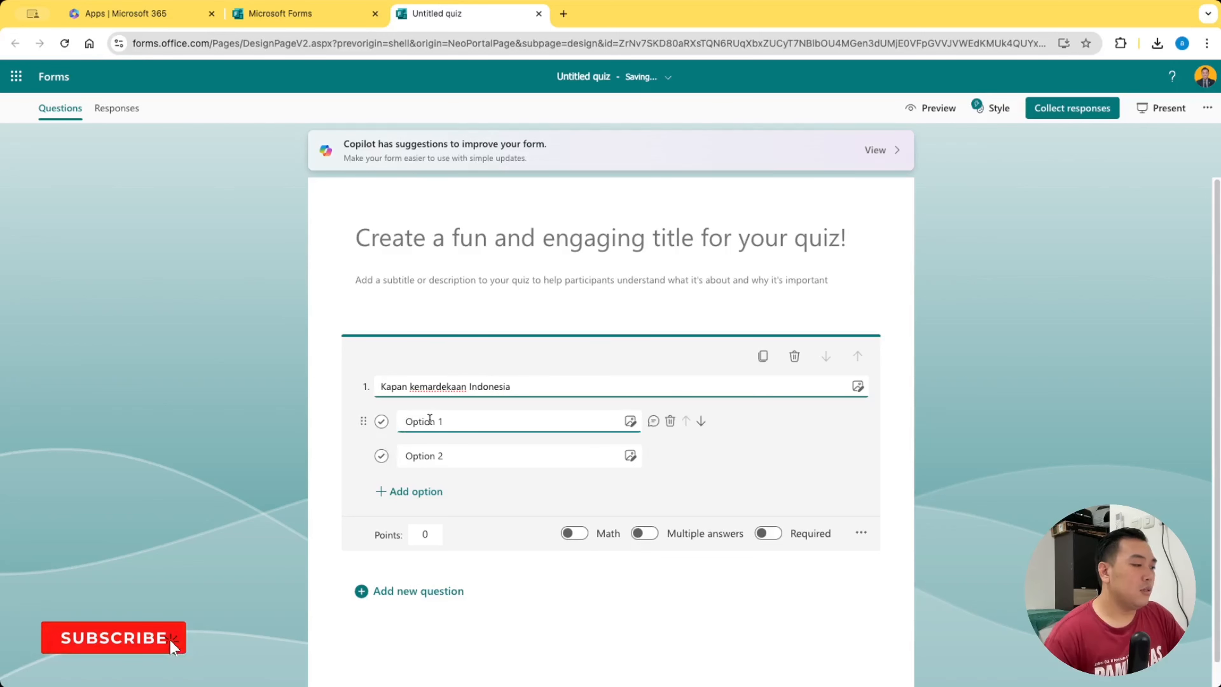
pyautogui.write('17 ')
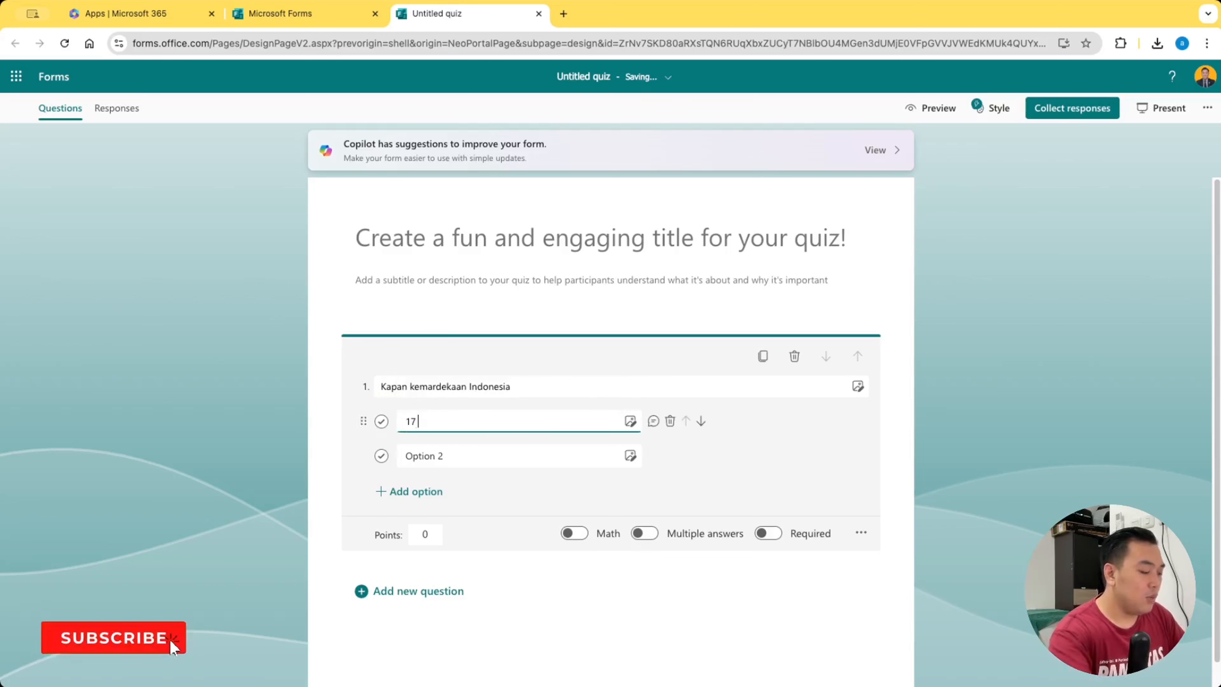
pyautogui.write('Agustus')
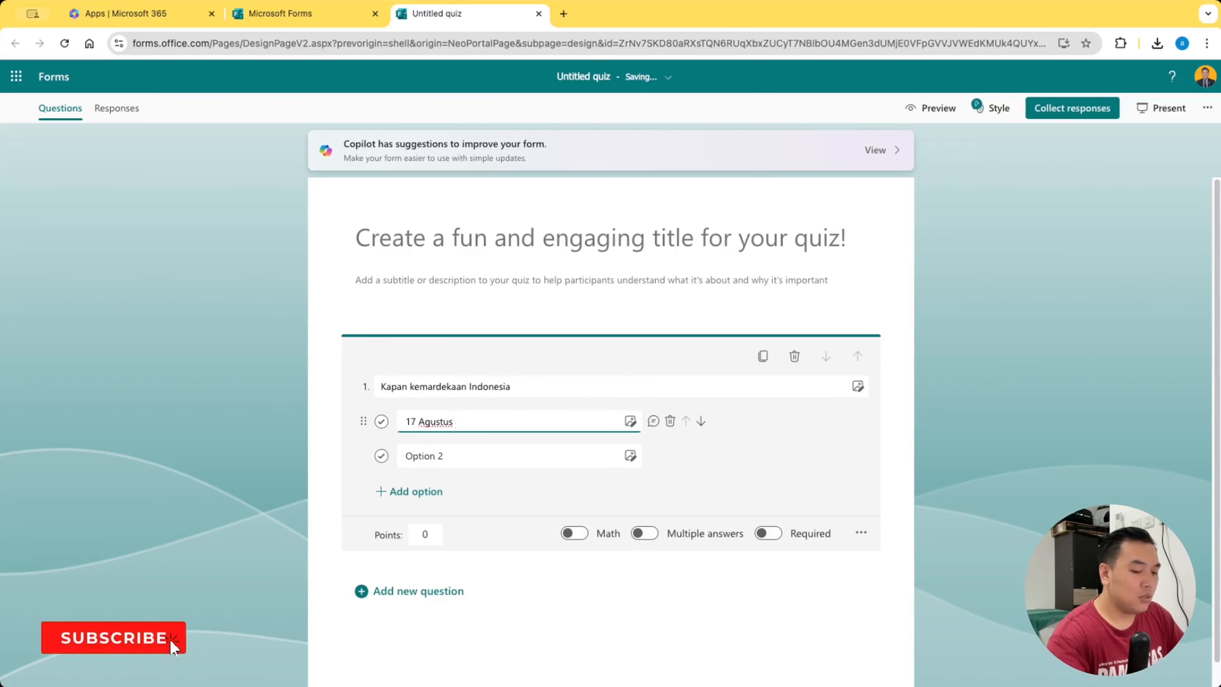
pyautogui.write(' 1945')
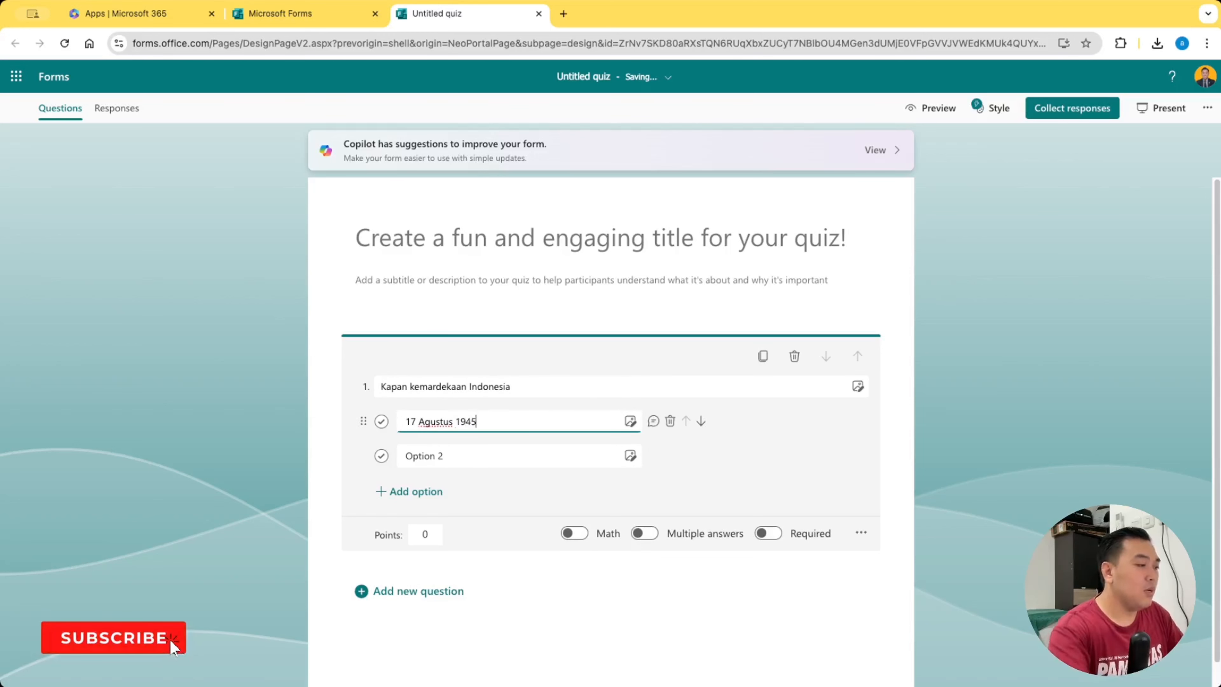
pyautogui.click(430, 457)
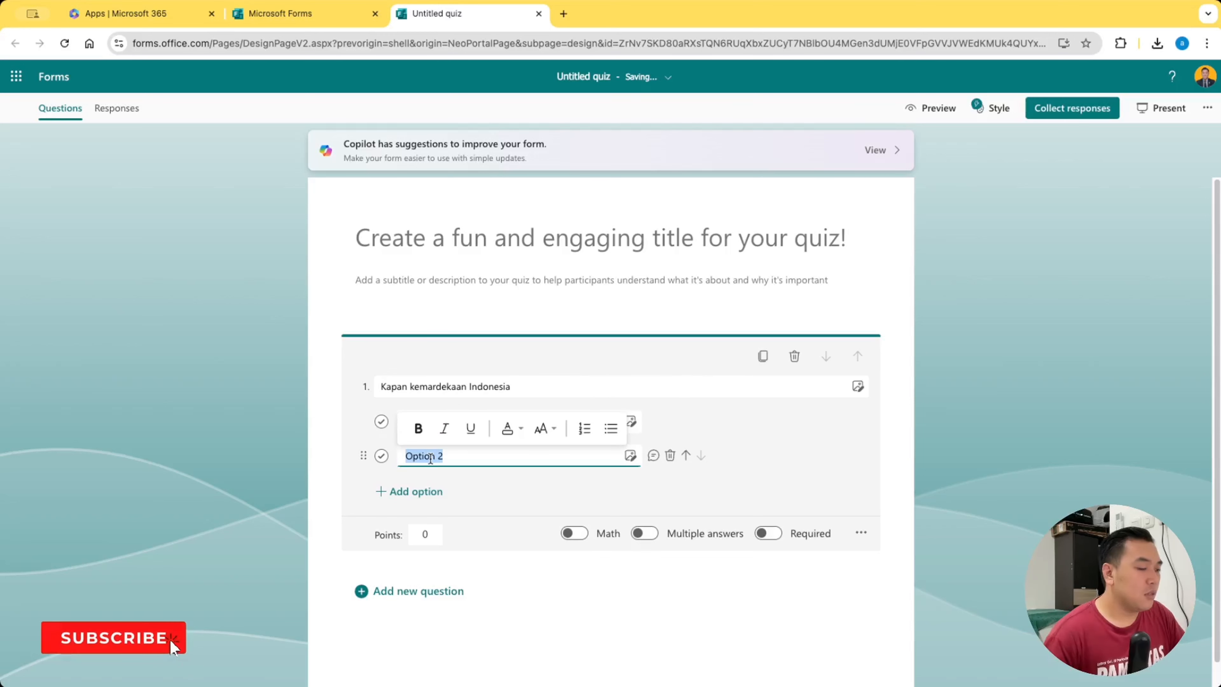
pyautogui.write('17')
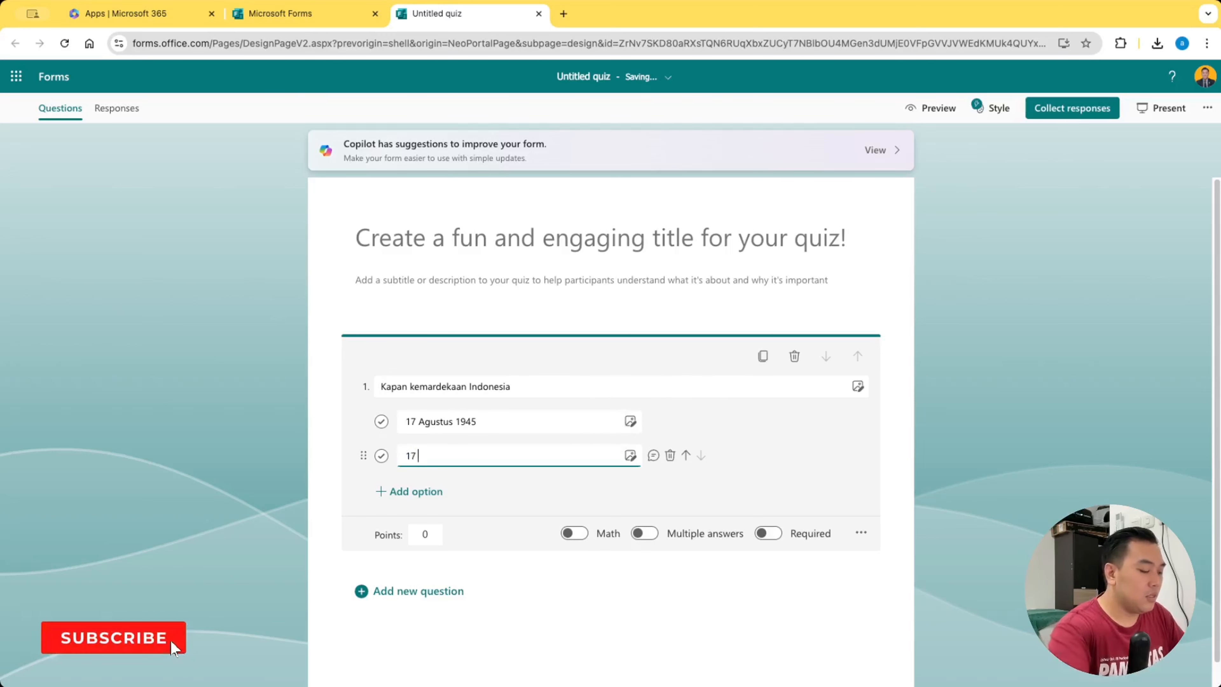
pyautogui.write(' Agus')
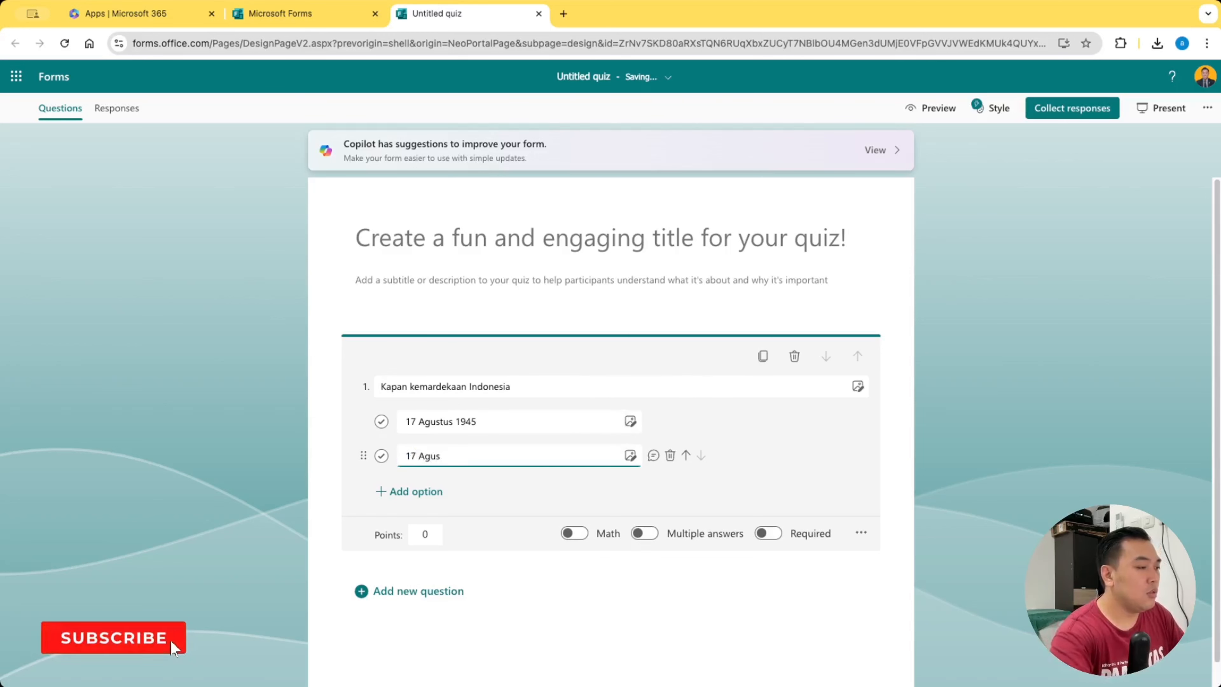
pyautogui.write('tus 19')
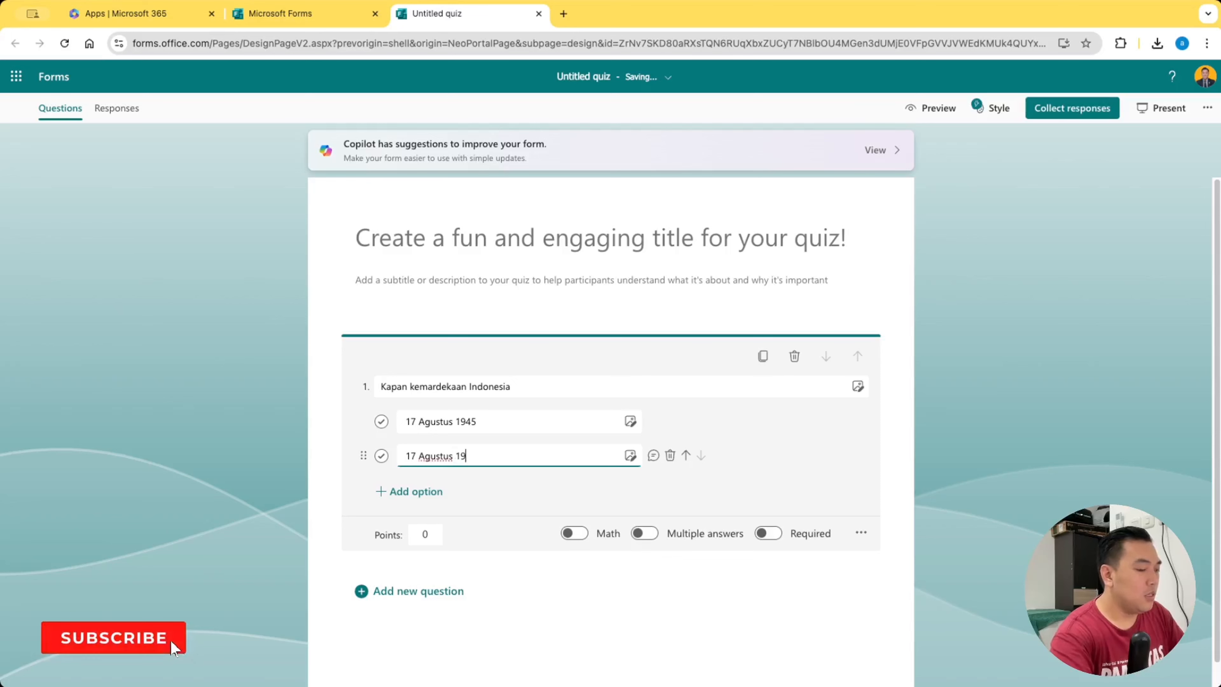
pyautogui.write('55')
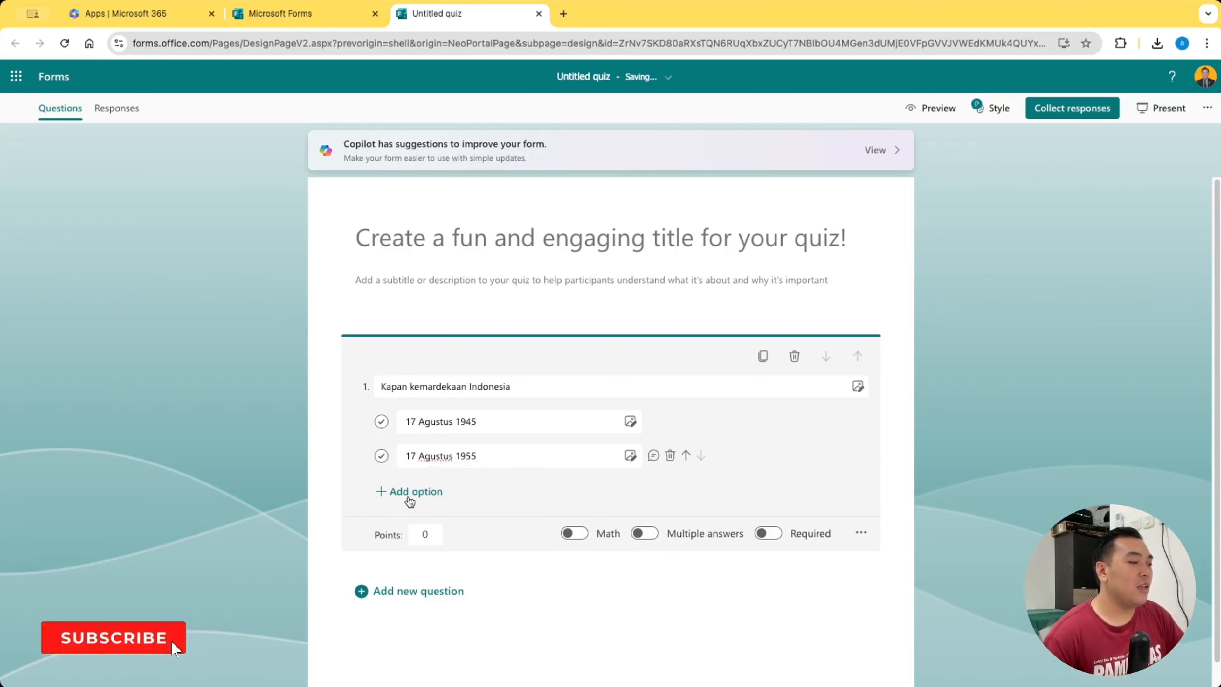
# Add a third answer option with its default text and make the first question required
pyautogui.click(433, 492)
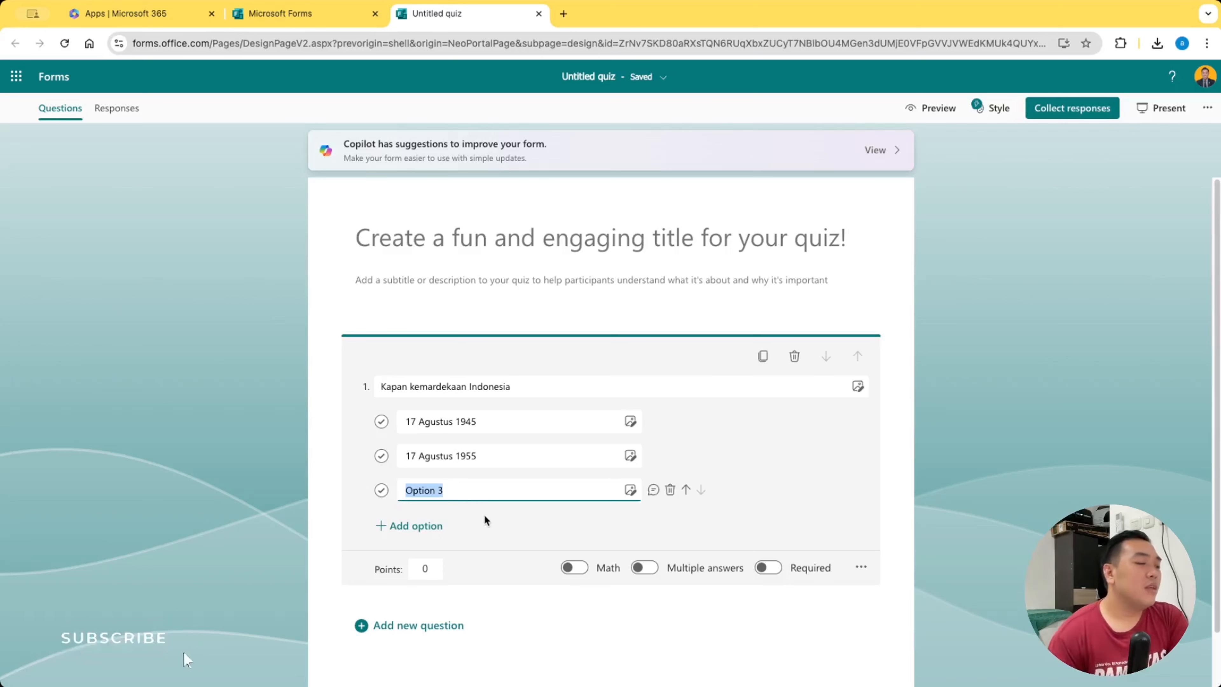
pyautogui.click(485, 515)
pyautogui.click(598, 462)
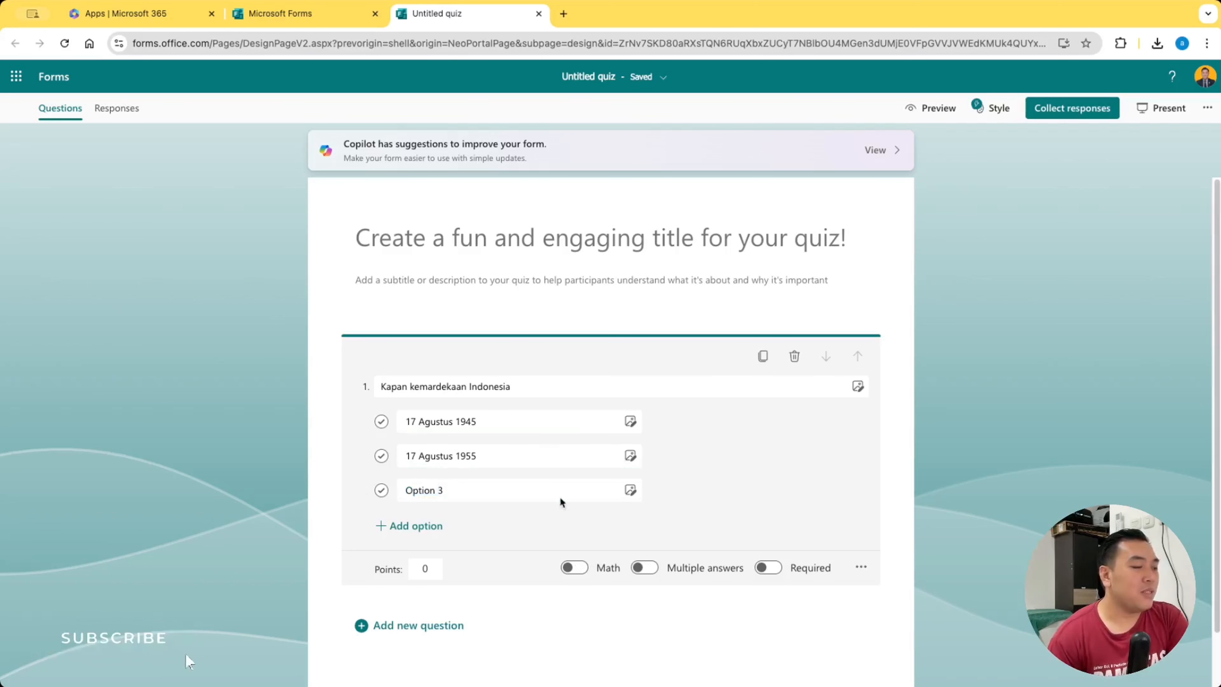
pyautogui.click(485, 387)
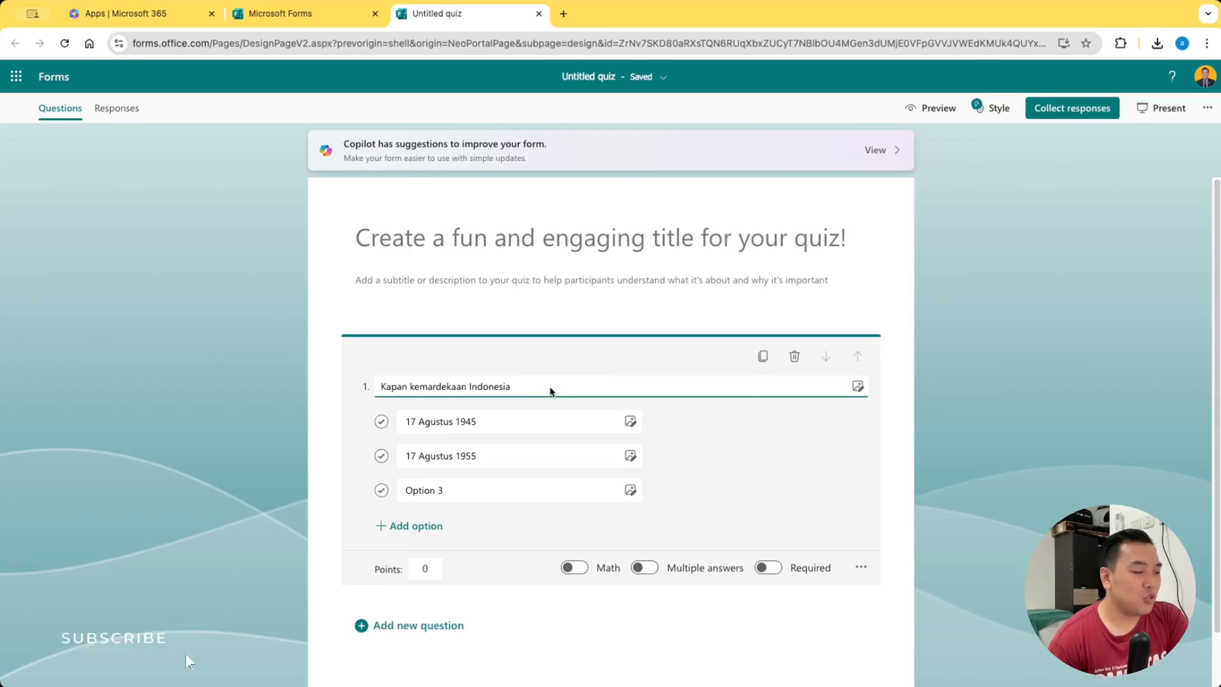
pyautogui.click(653, 518)
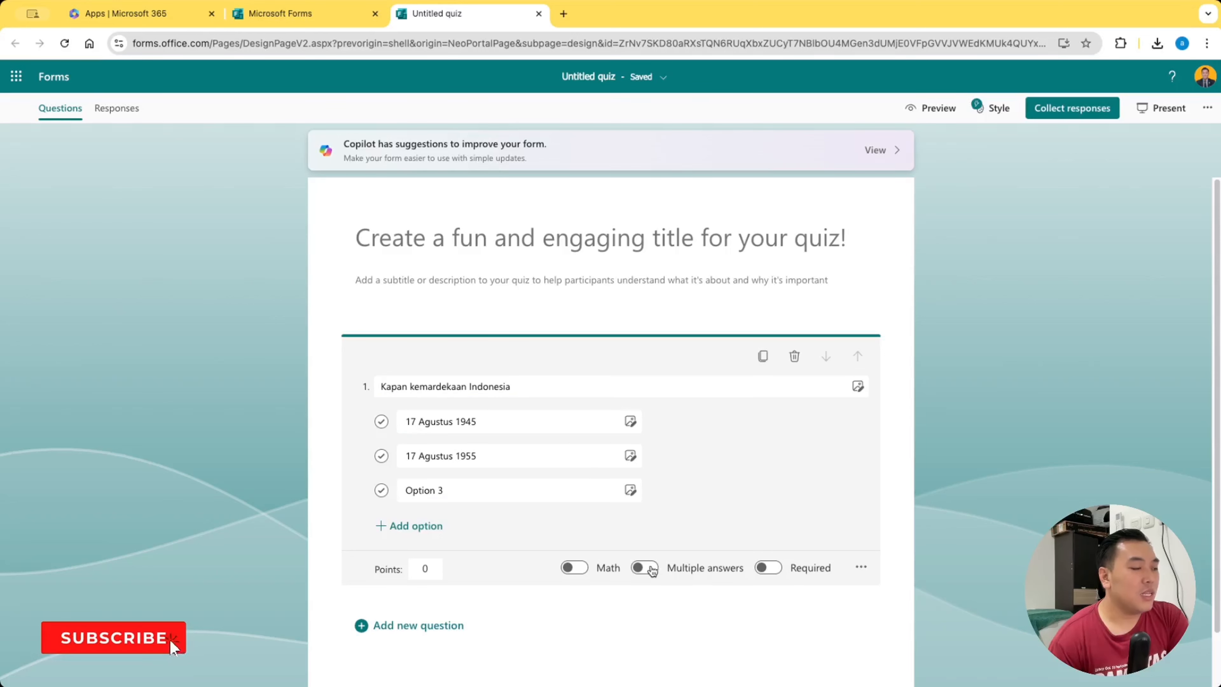
pyautogui.click(559, 446)
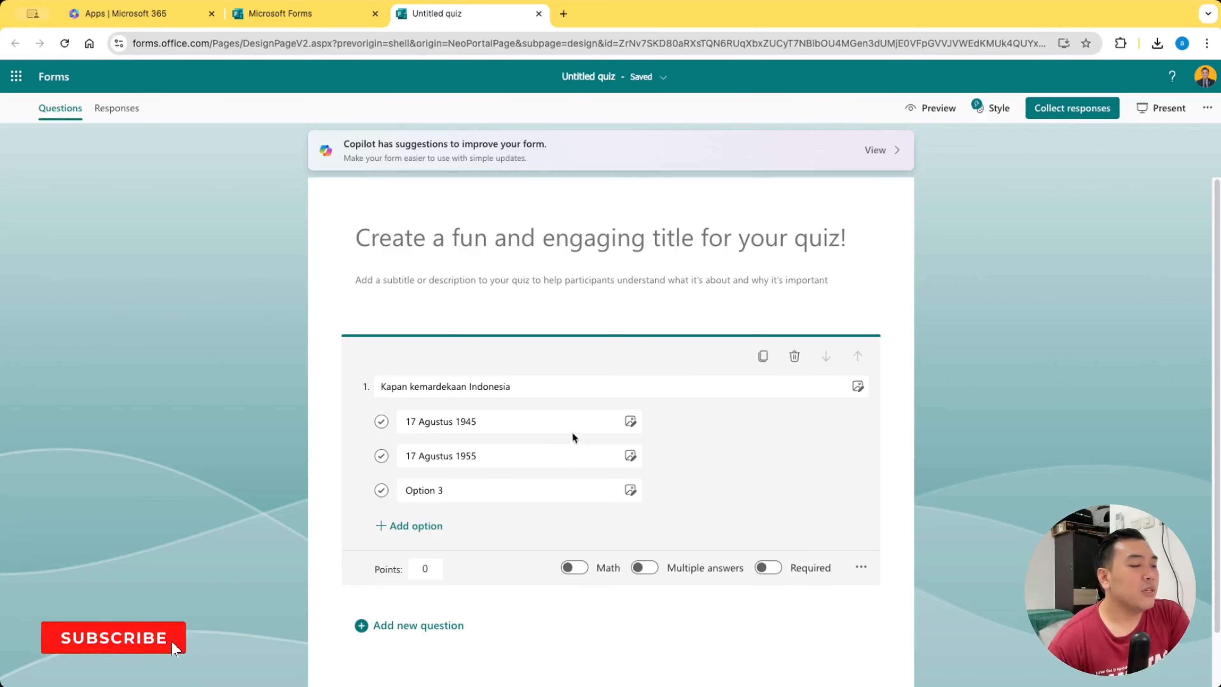
pyautogui.click(782, 570)
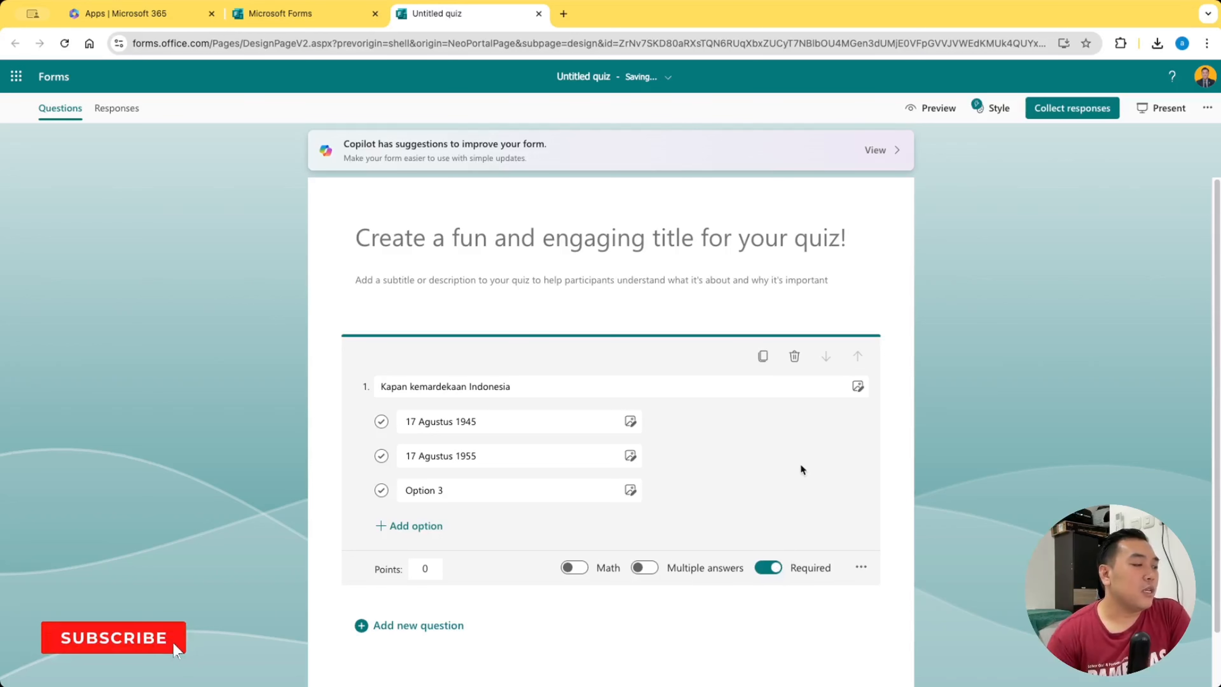
# Mark "17 Agustus 1945" as the correct answer and set the first question's points to 30
pyautogui.click(382, 421)
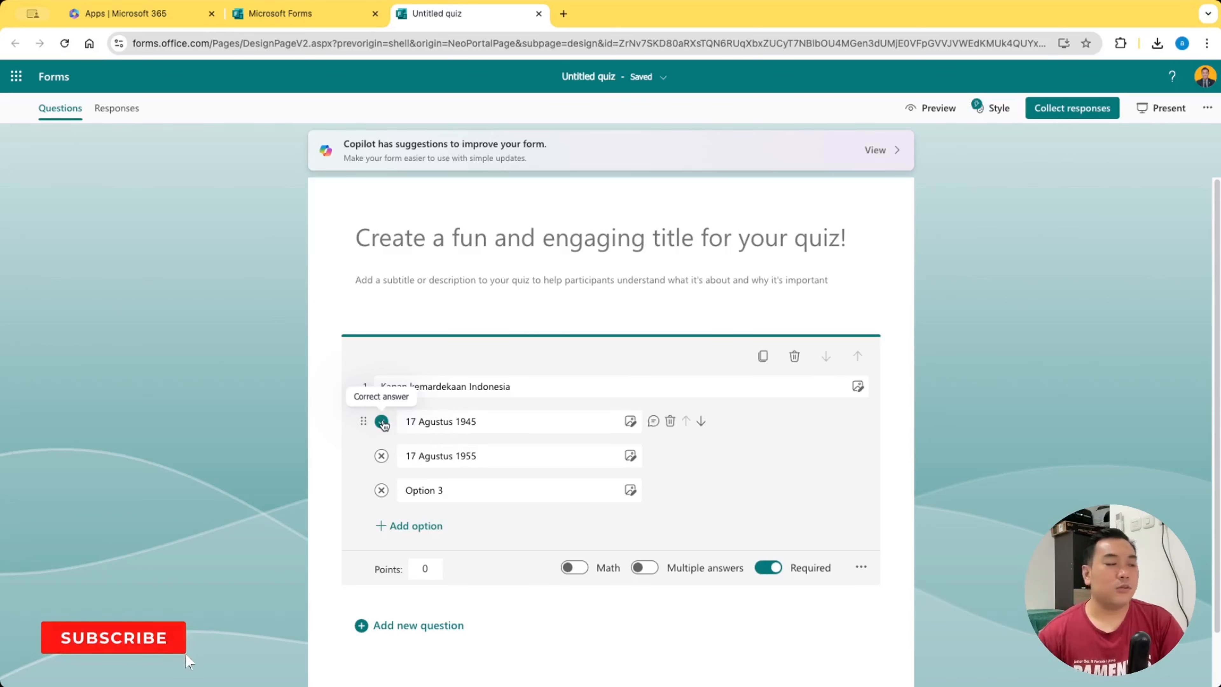
pyautogui.click(439, 423)
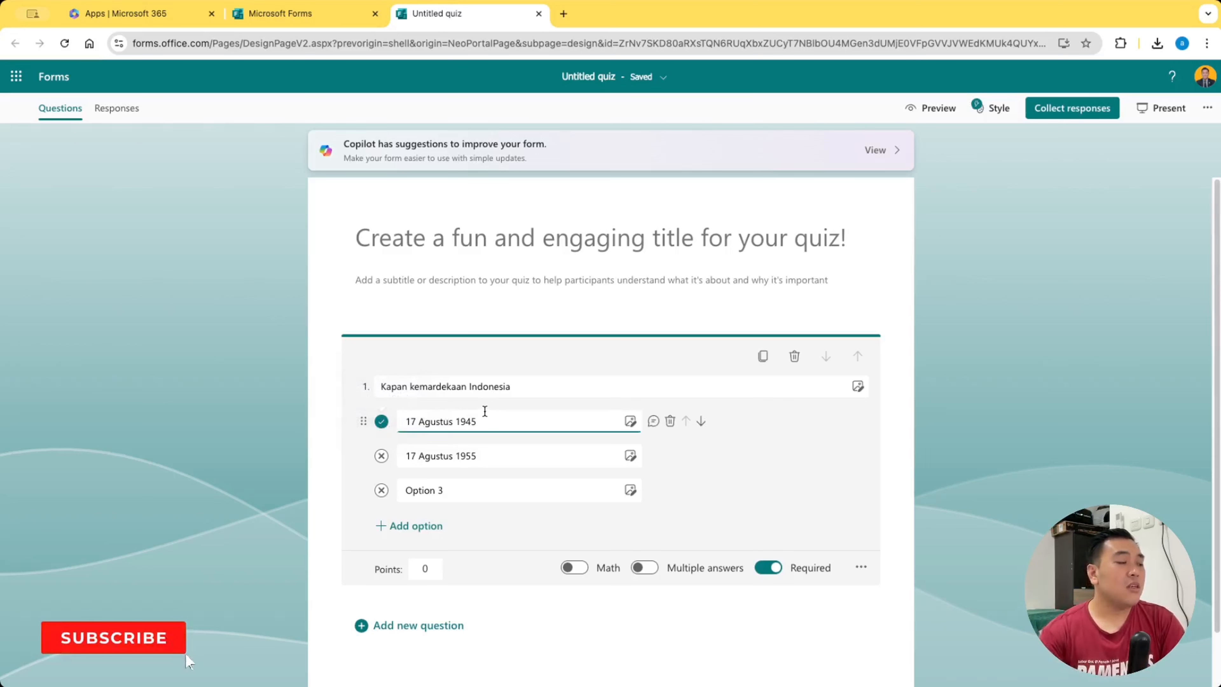
pyautogui.click(435, 565)
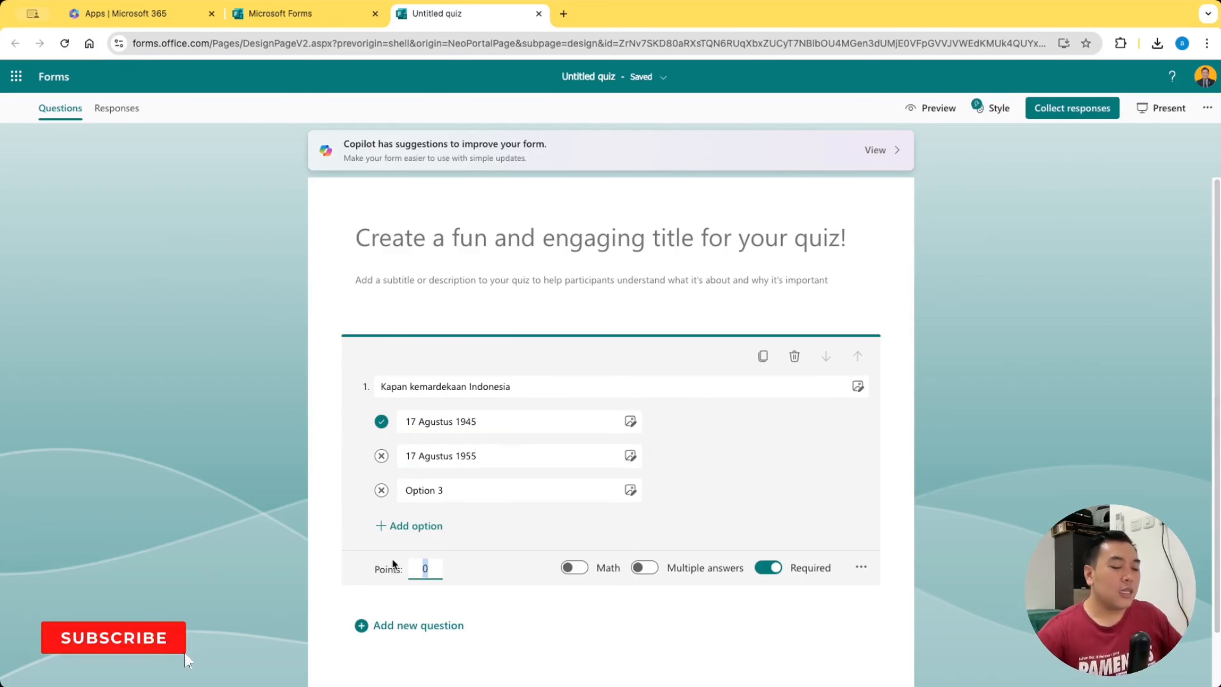
pyautogui.write('30')
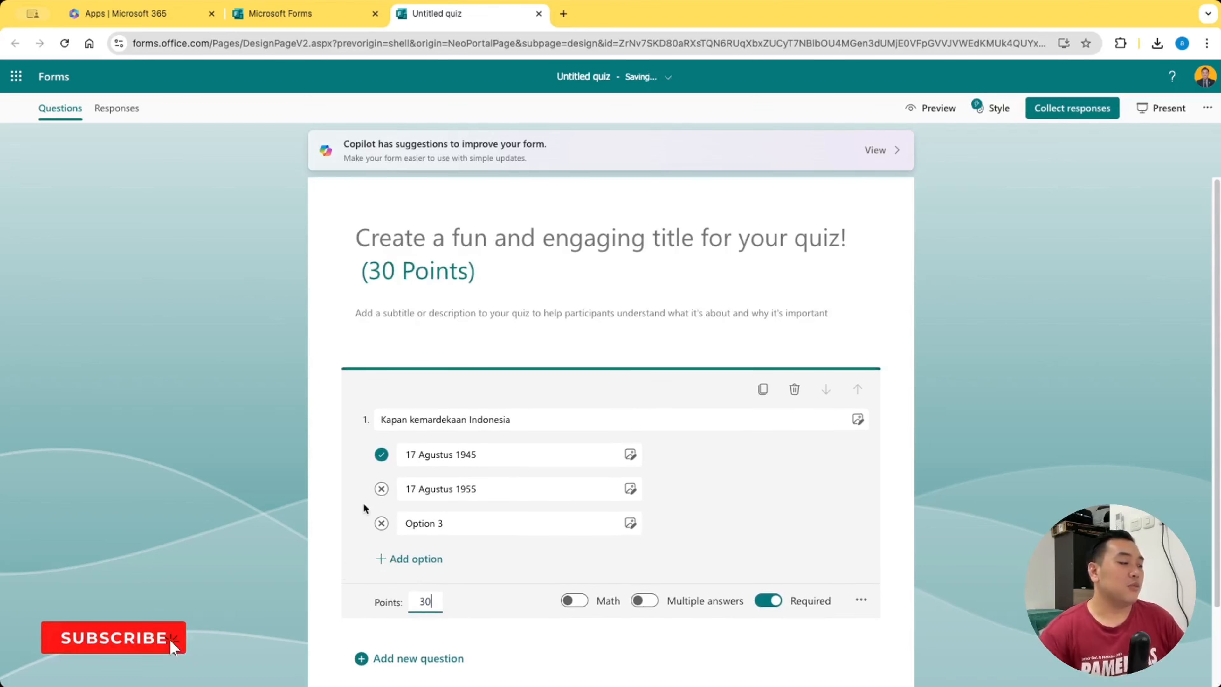
# Add a second choice question to the quiz with the text "Siapa Nama Presiden Indonesia Pertama"
pyautogui.scroll(-2, 355, 500)
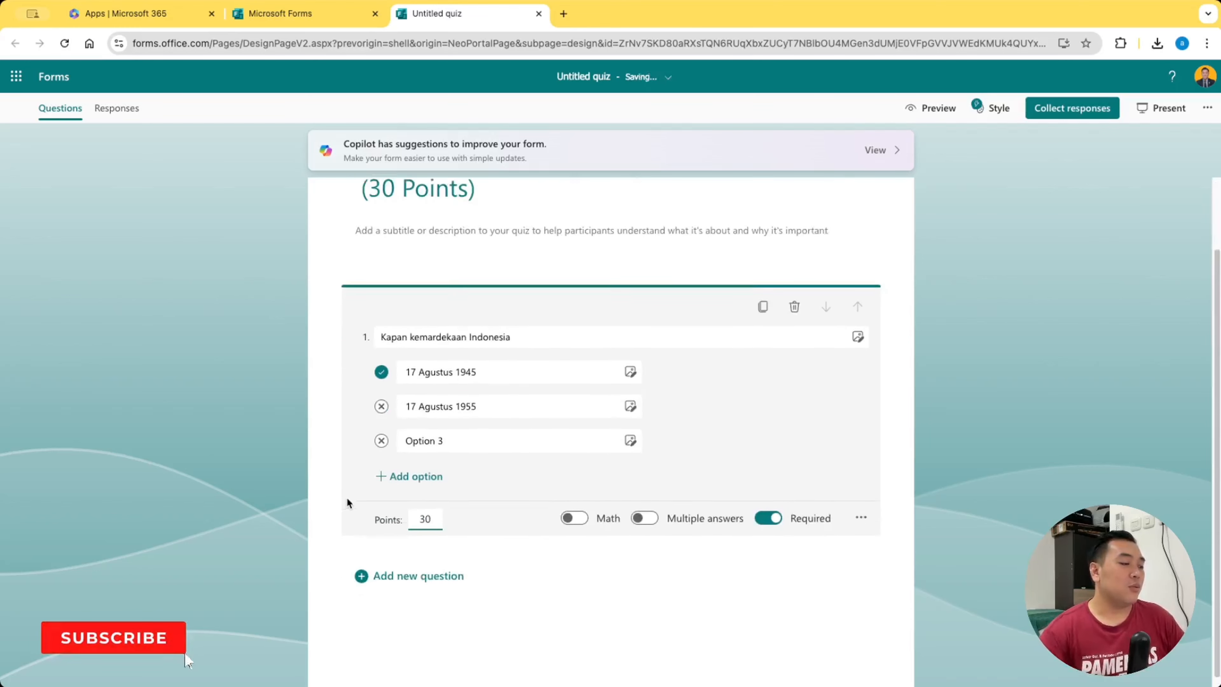
pyautogui.click(392, 564)
pyautogui.click(447, 435)
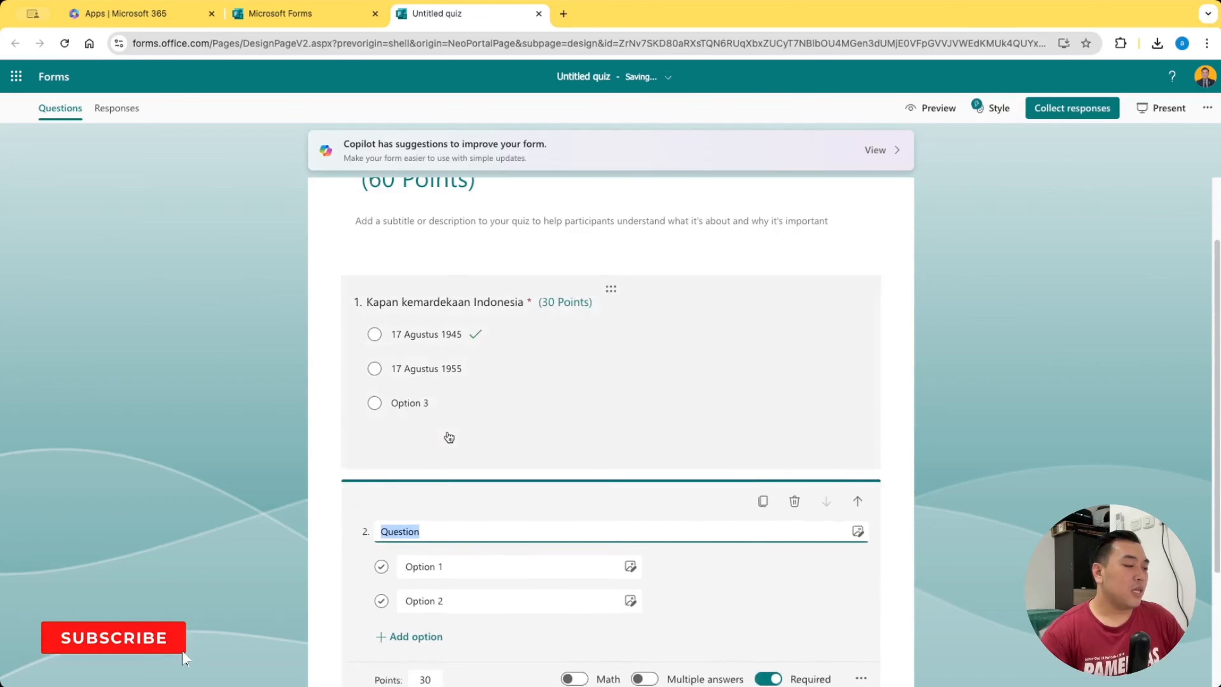
pyautogui.scroll(-3, 484, 476)
pyautogui.click(439, 363)
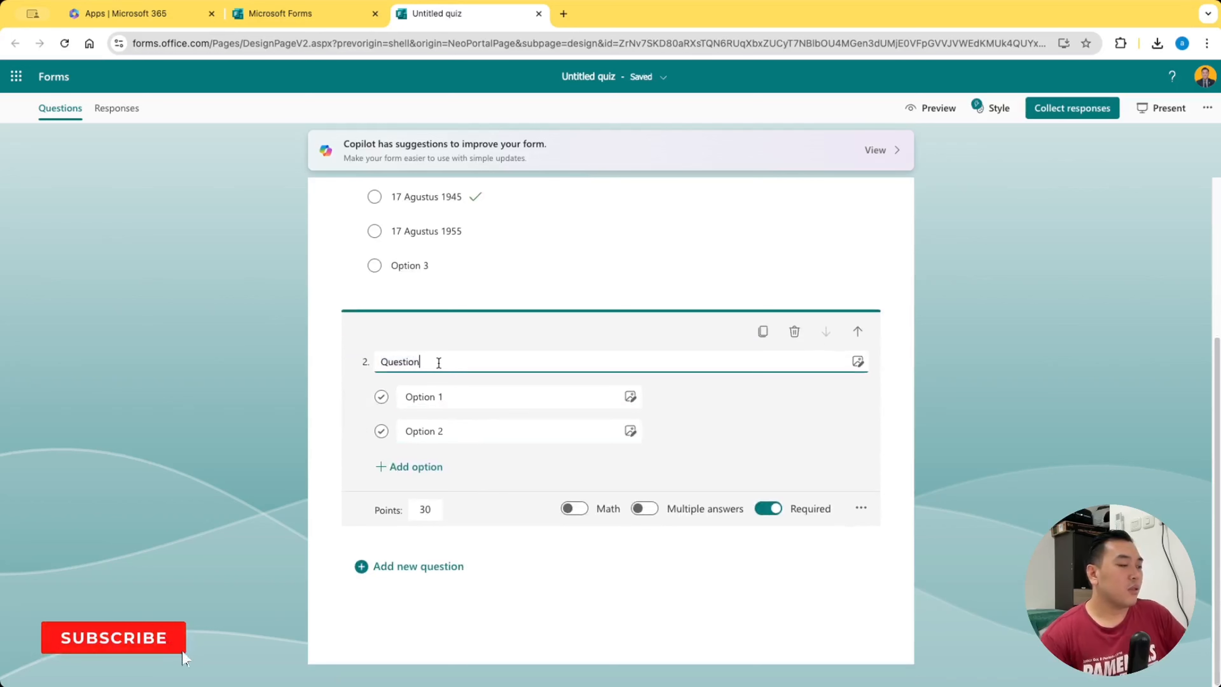
pyautogui.moveTo(464, 367); pyautogui.dragTo(369, 362)
pyautogui.write('S')
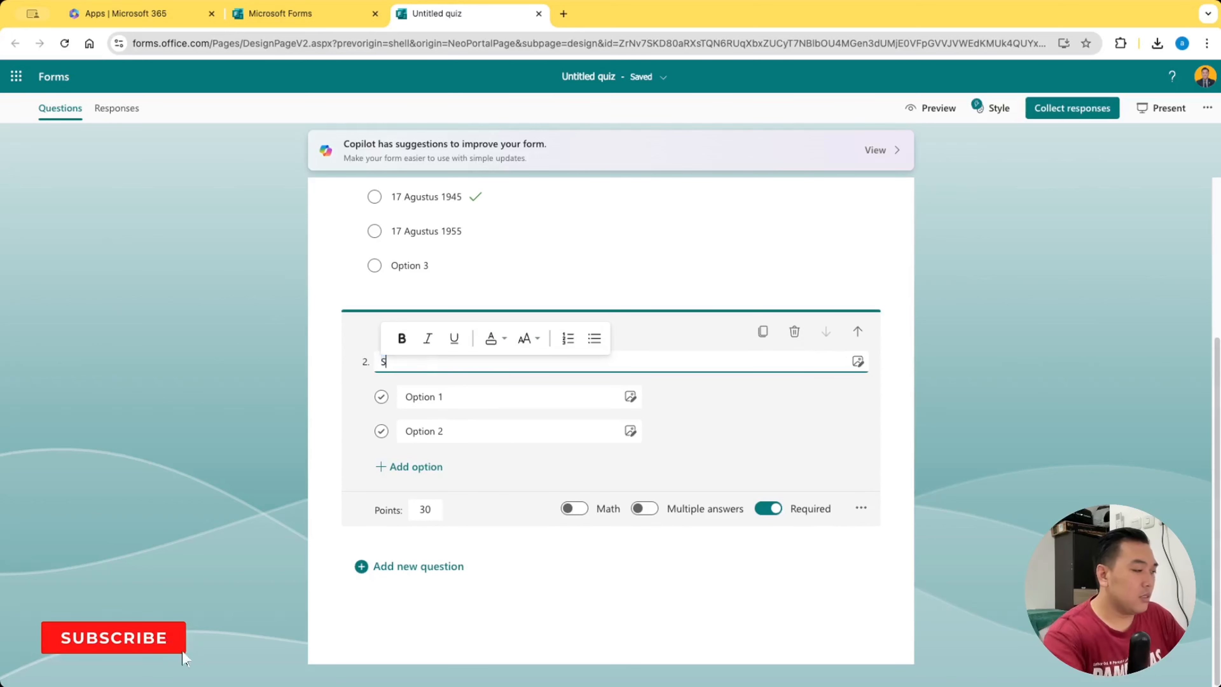
pyautogui.write('iapa Nama Pre')
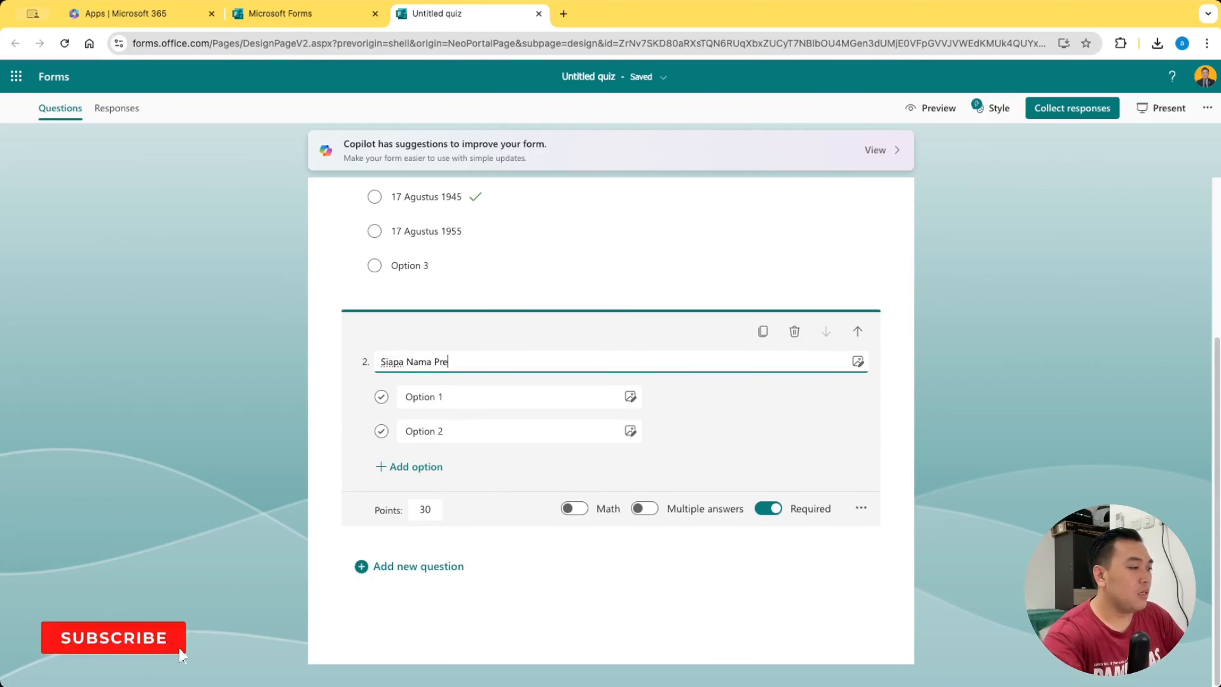
pyautogui.write('siden')
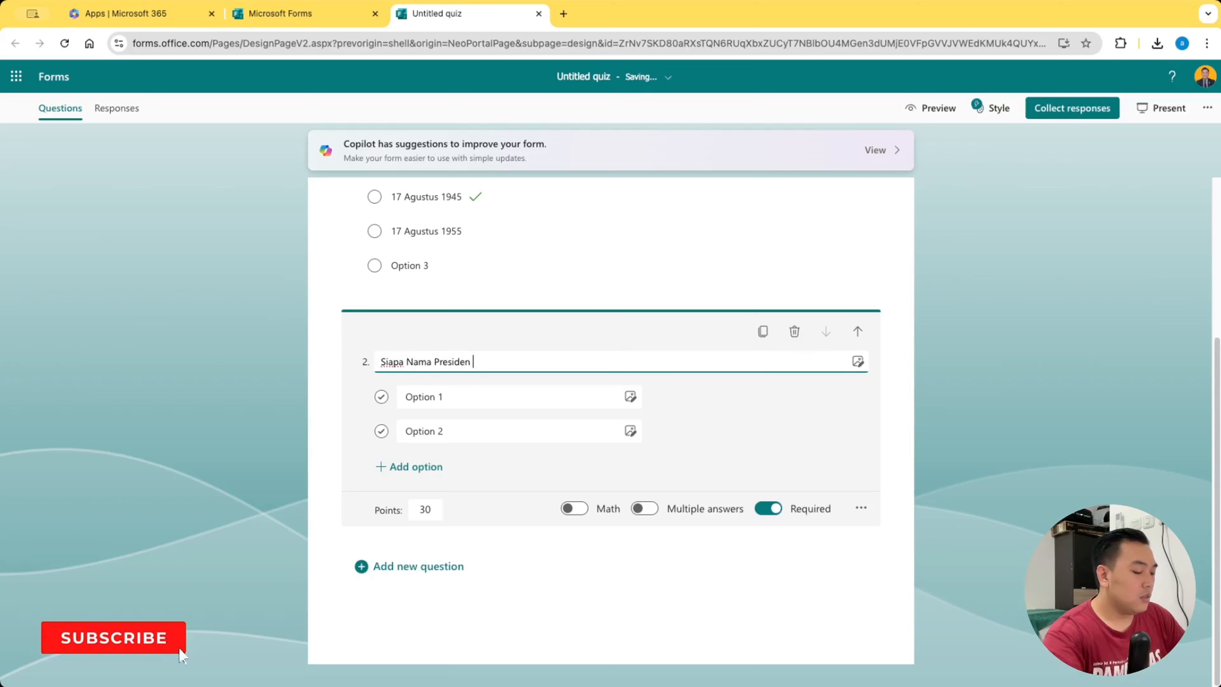
pyautogui.write(' Indone')
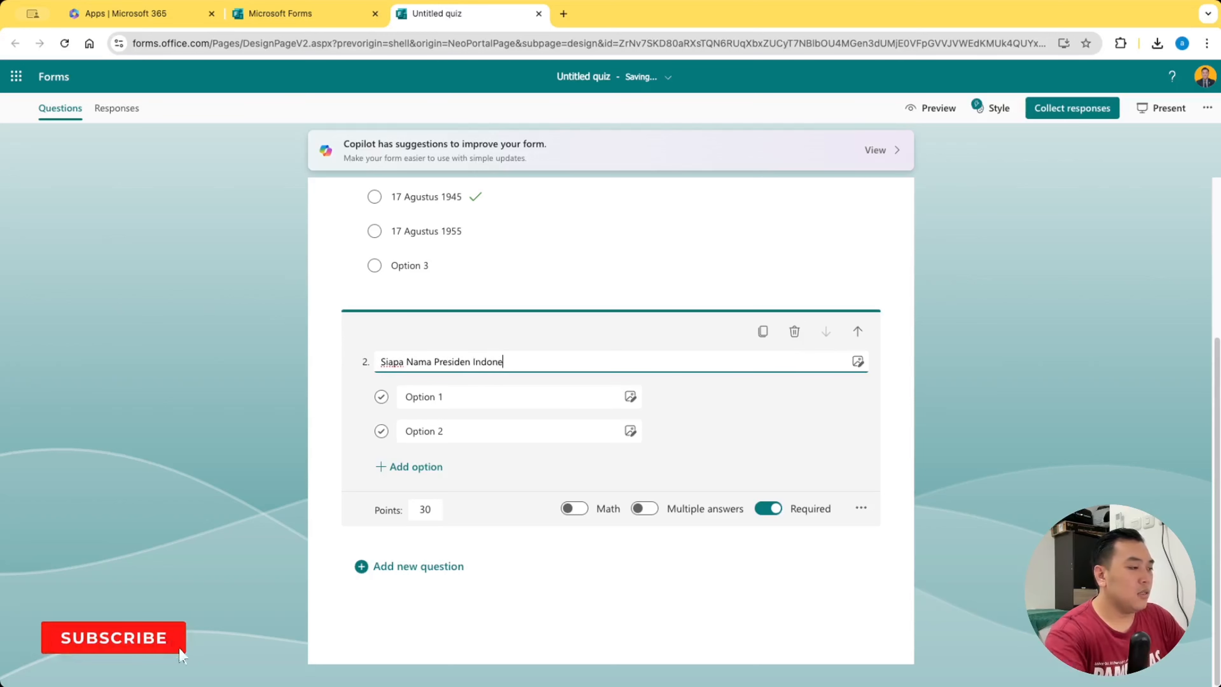
pyautogui.write('sia Pertama')
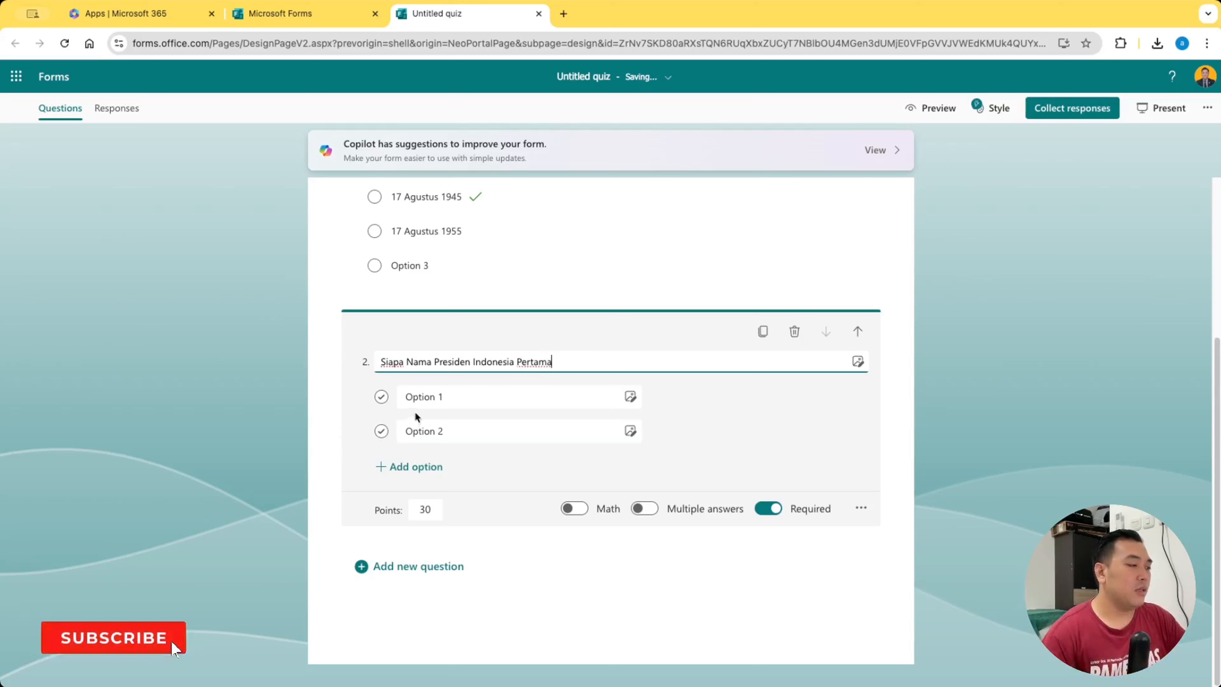
# Fill in the second question's first two answer options as "Jokowi" and "Soekarno"
pyautogui.click(425, 395)
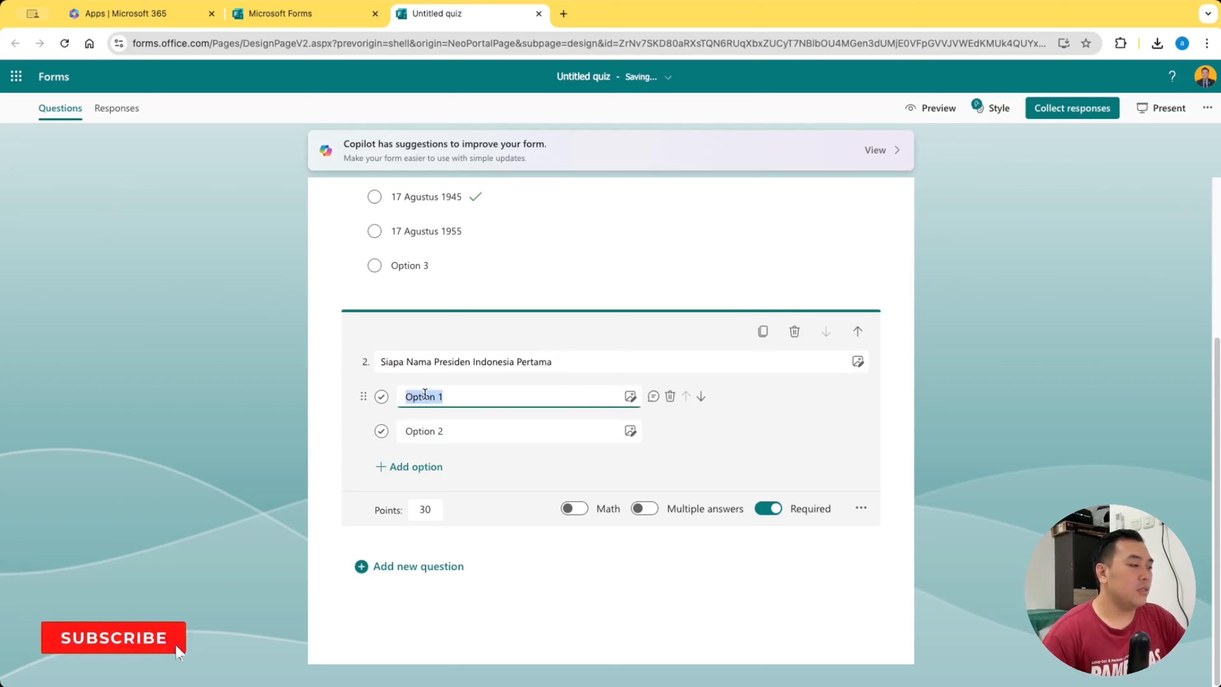
pyautogui.write('Joko')
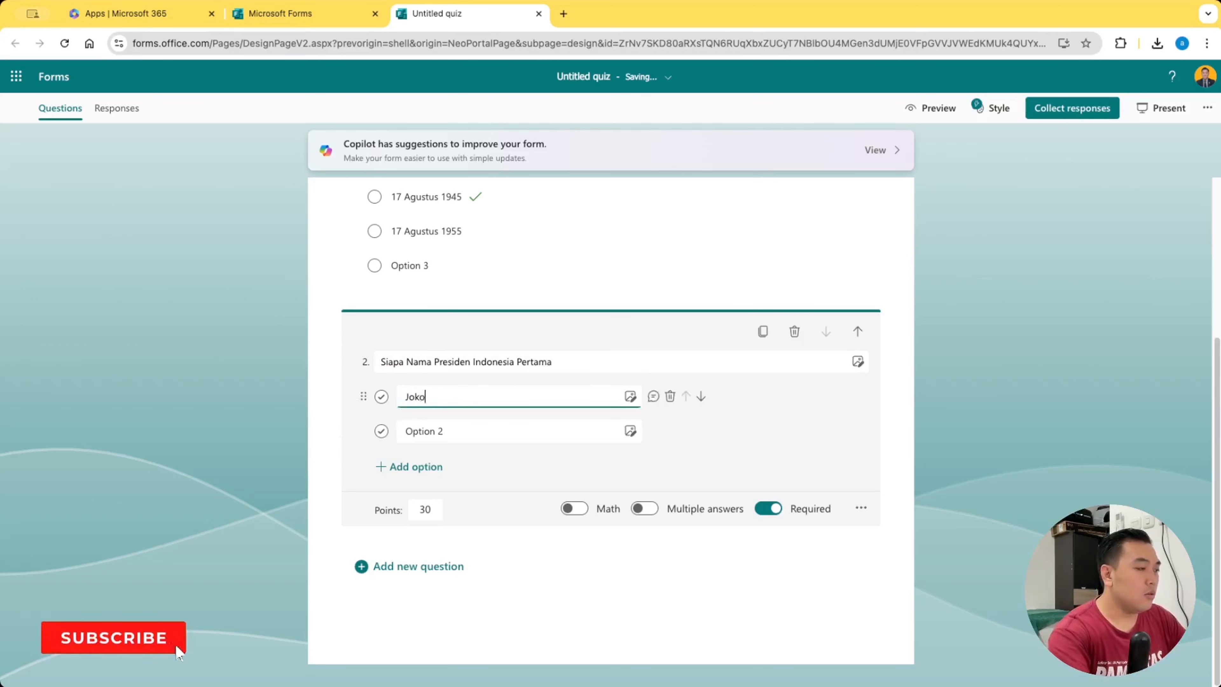
pyautogui.write('wi')
pyautogui.press('Tab')
pyautogui.press('Tab')
pyautogui.press('Tab')
pyautogui.press('Tab')
pyautogui.press('Tab')
pyautogui.press('Tab')
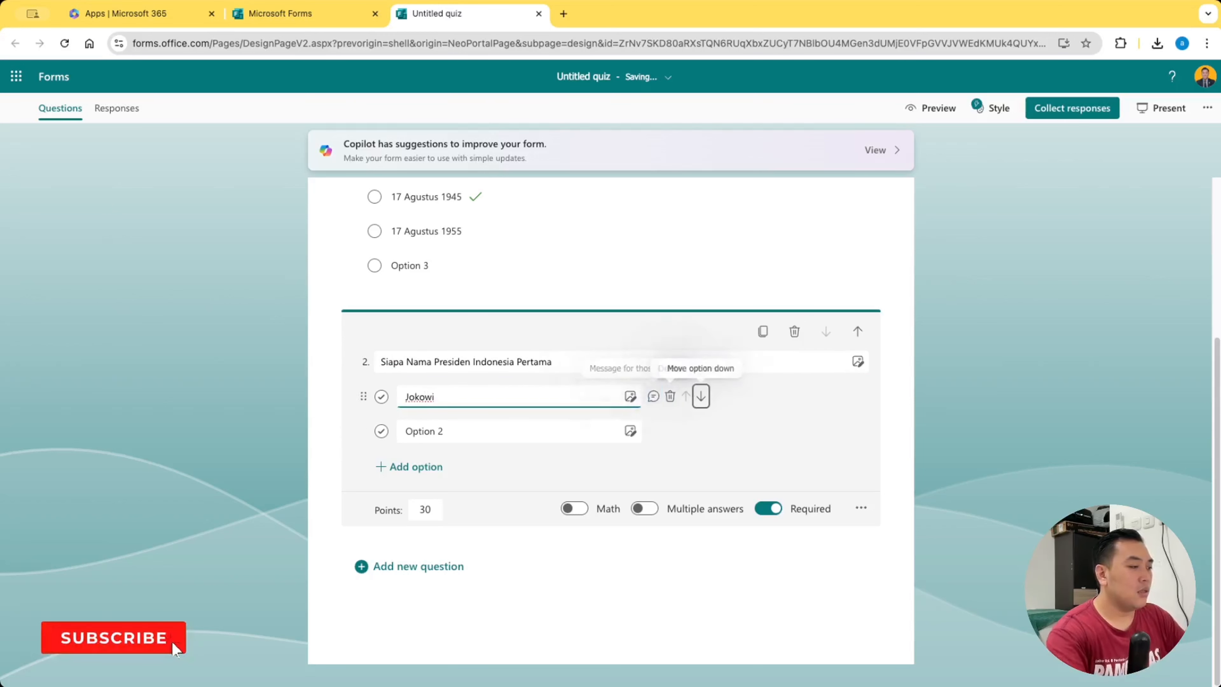
pyautogui.write('Soe')
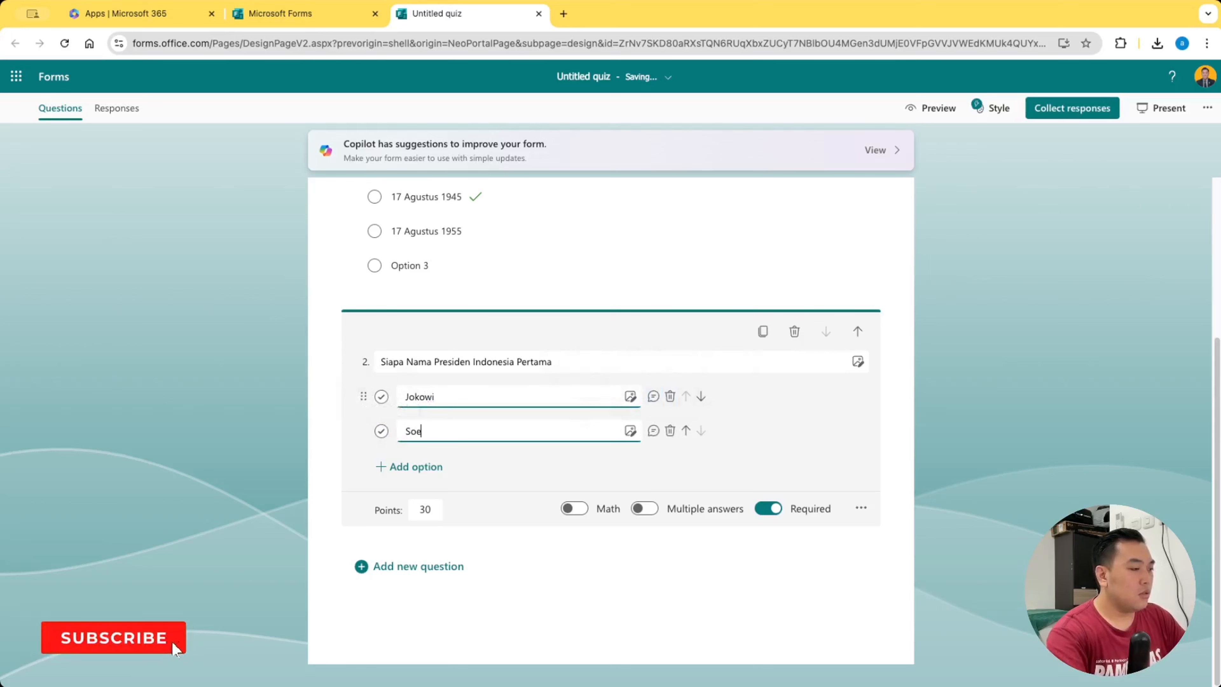
pyautogui.write('karno')
# Add a third answer option "Prabowo" to the second question
pyautogui.press('Tab')
pyautogui.press('Tab')
pyautogui.press('Tab')
pyautogui.press('Tab')
pyautogui.press('Tab')
pyautogui.press('Tab')
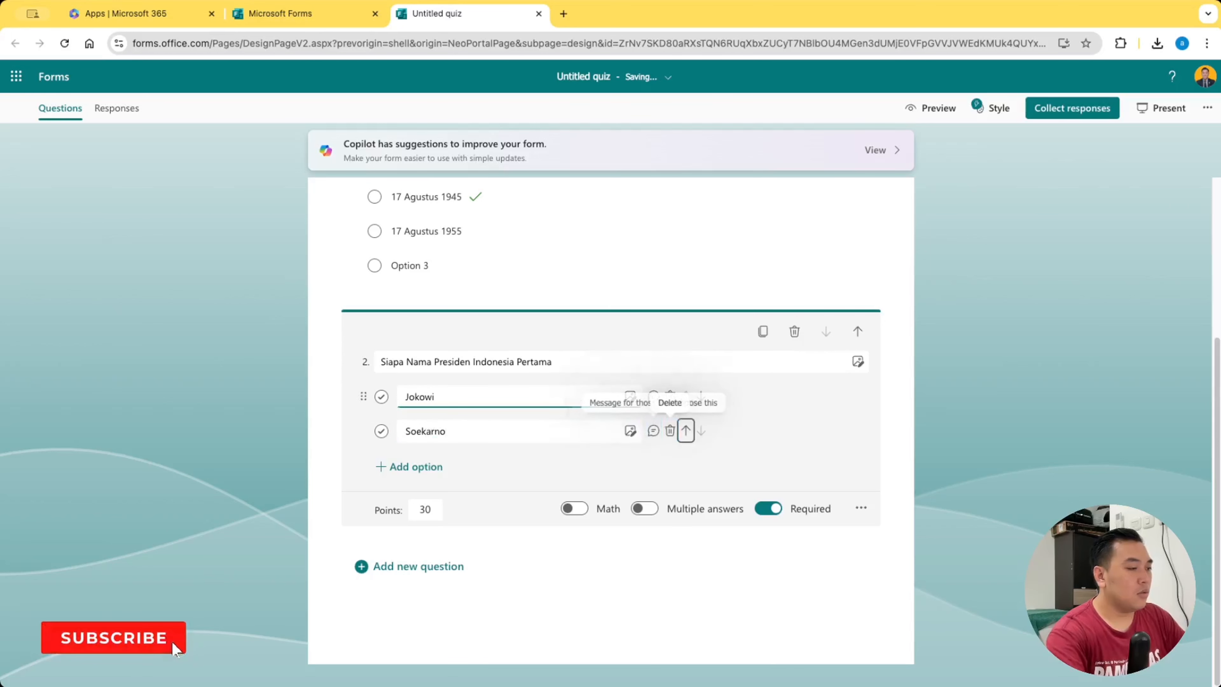
pyautogui.press('Return')
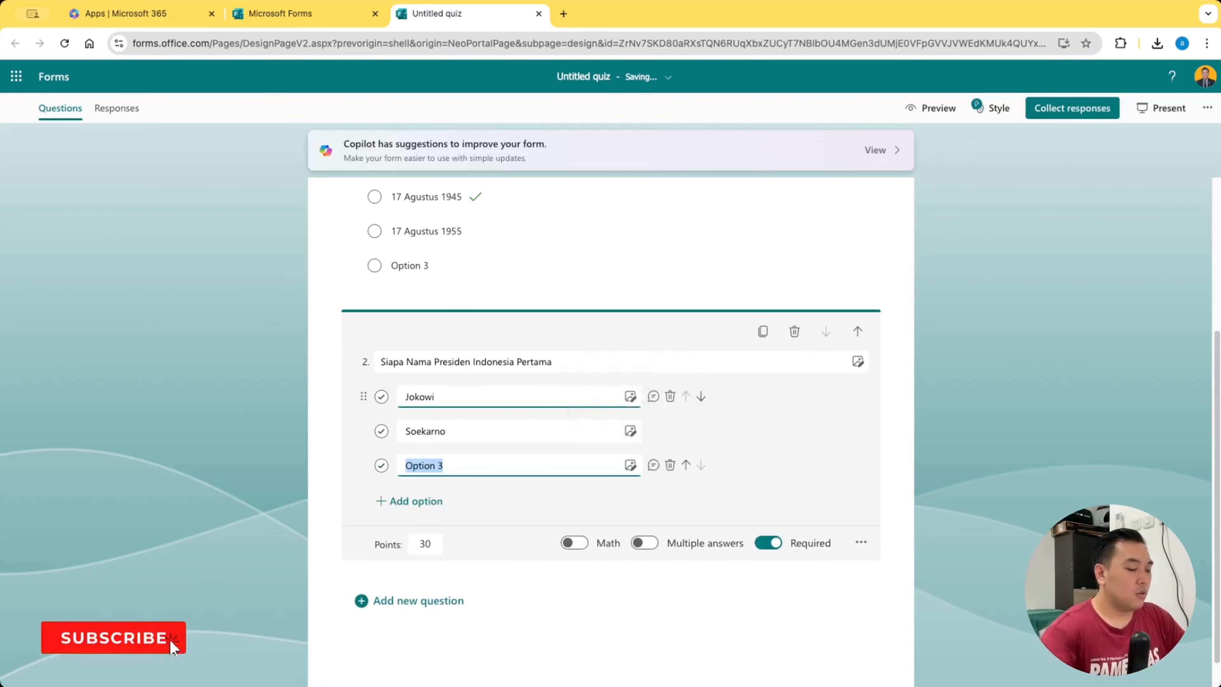
pyautogui.write('Prabowo')
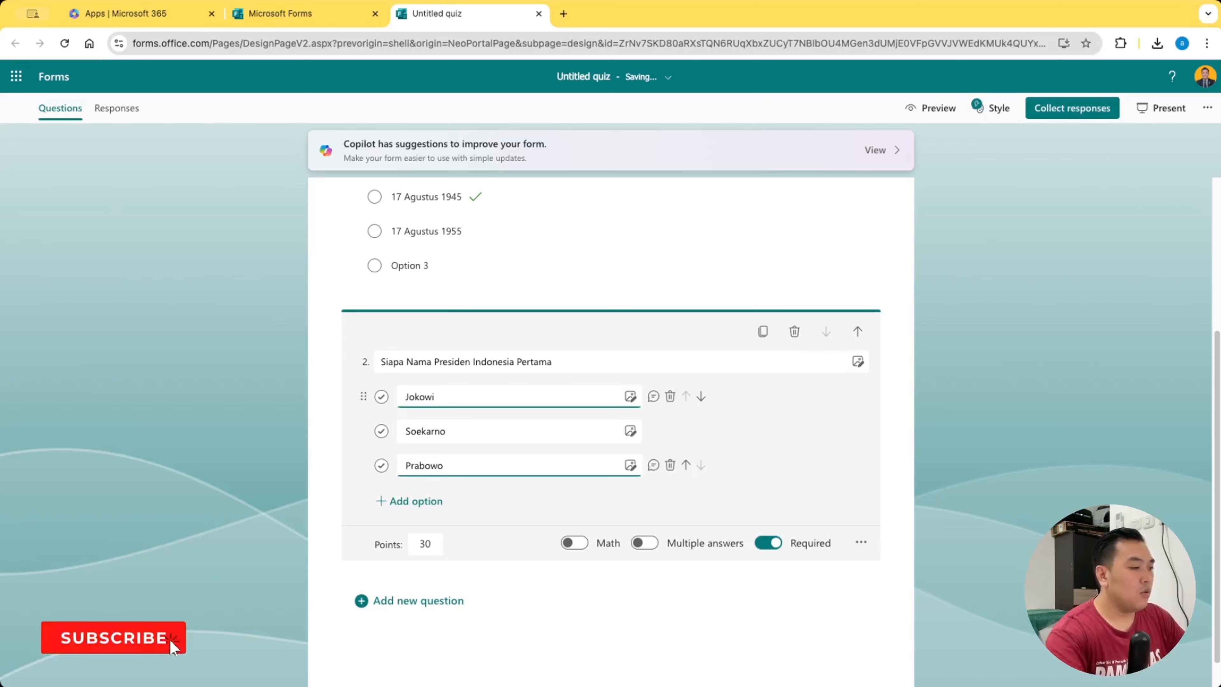
pyautogui.click(793, 456)
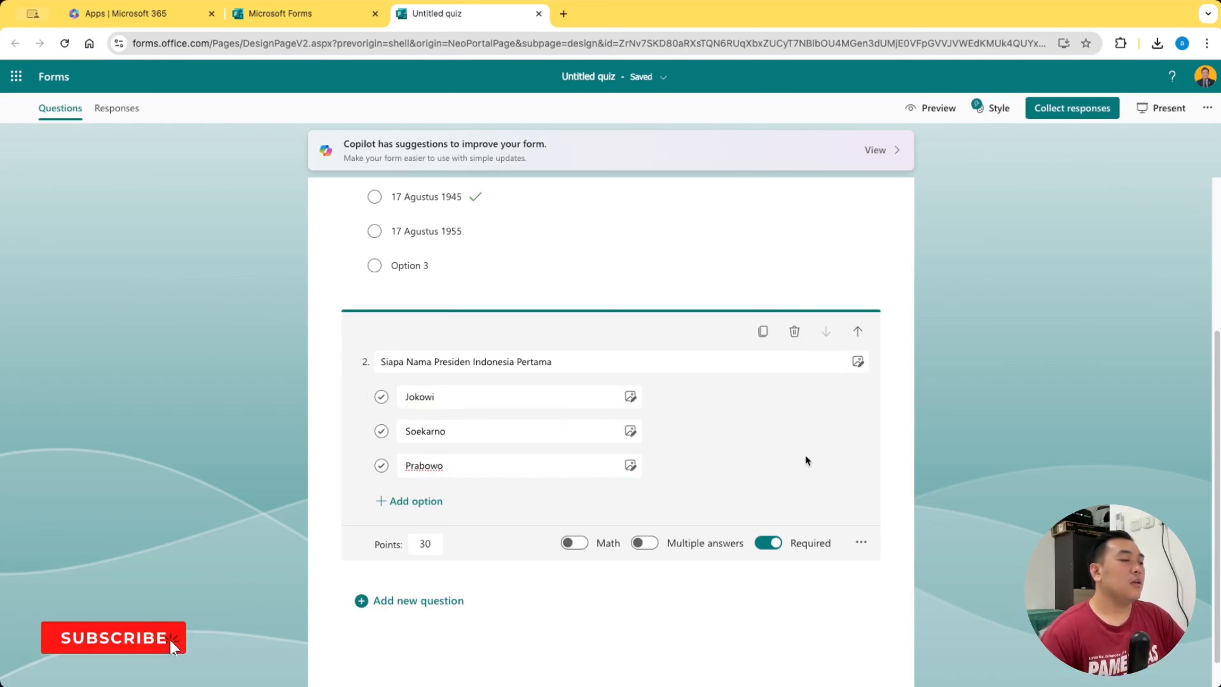
# Mark "Soekarno" as the correct answer and reorder the second question's options to Prabowo, Jokowi, Soekarno
pyautogui.click(381, 433)
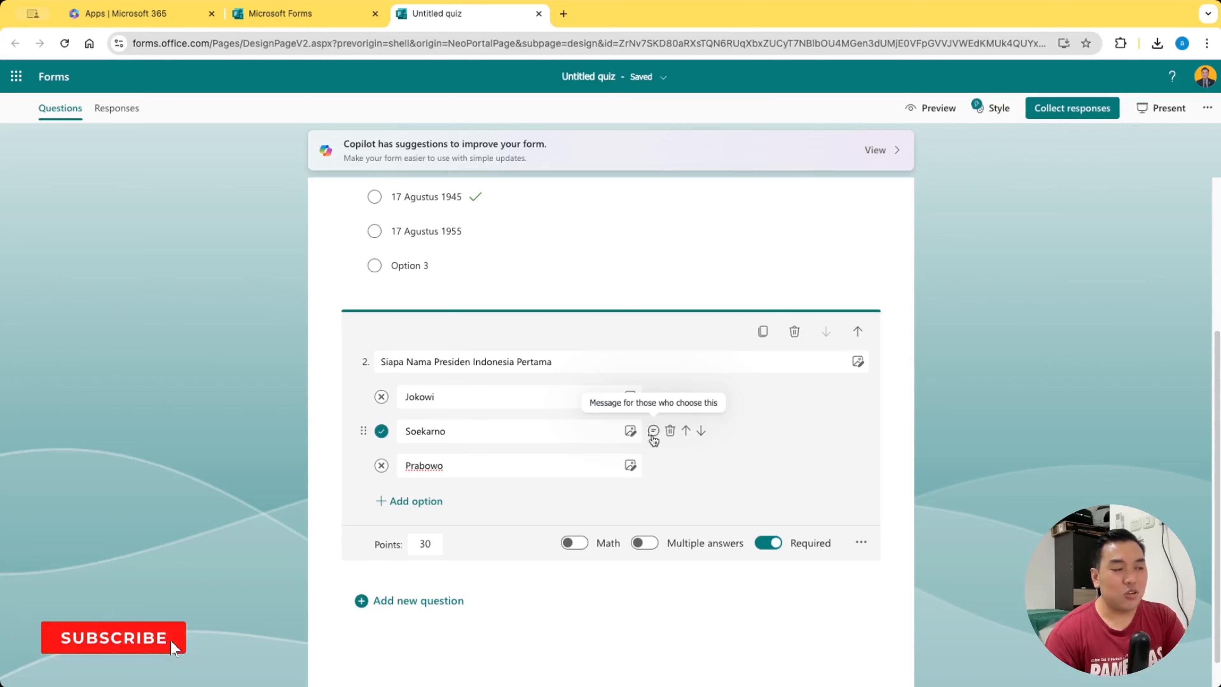
pyautogui.click(684, 432)
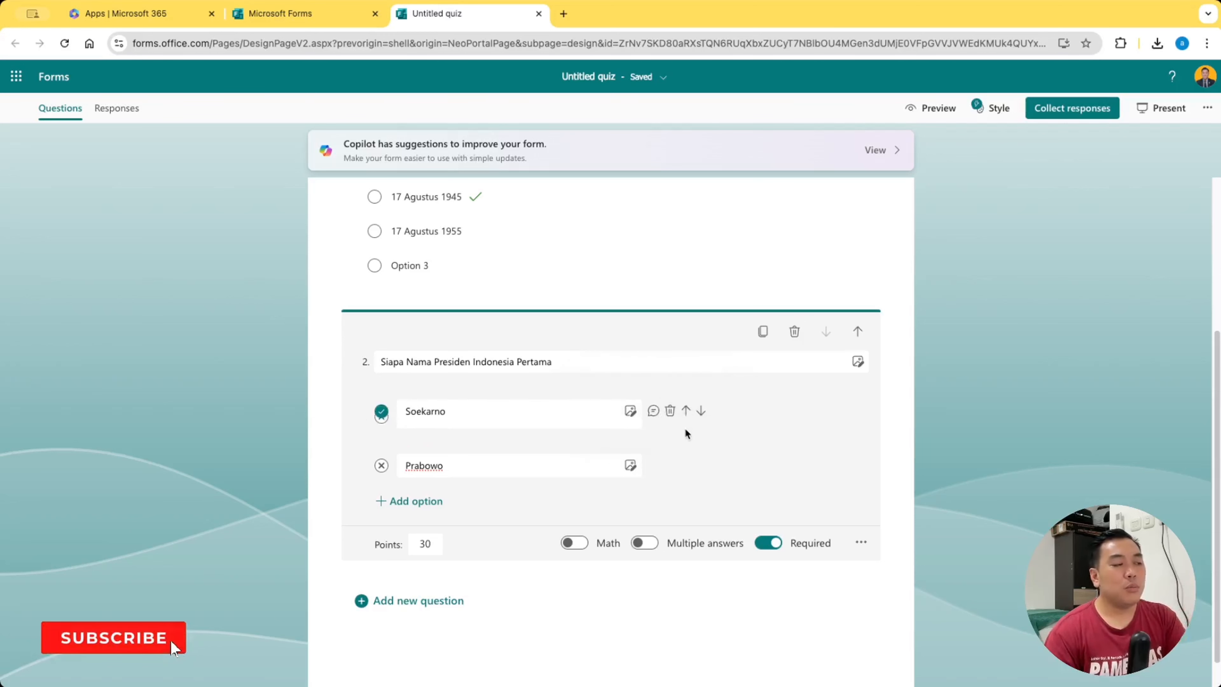
pyautogui.click(701, 433)
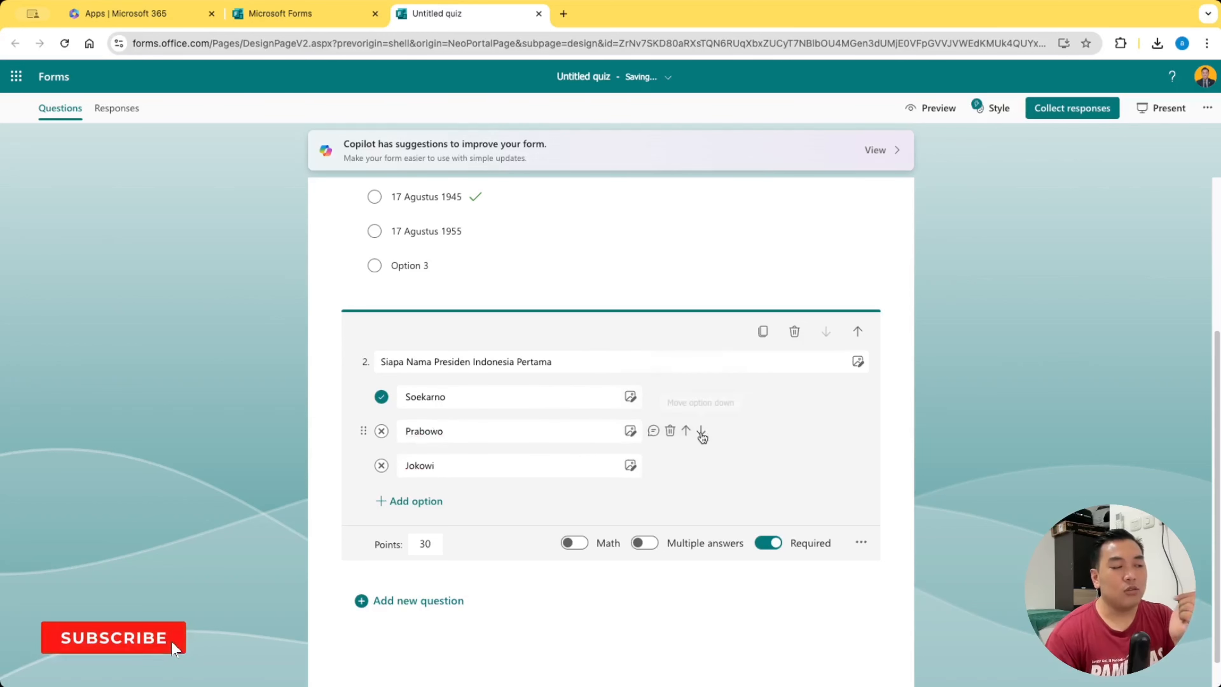
pyautogui.click(702, 397)
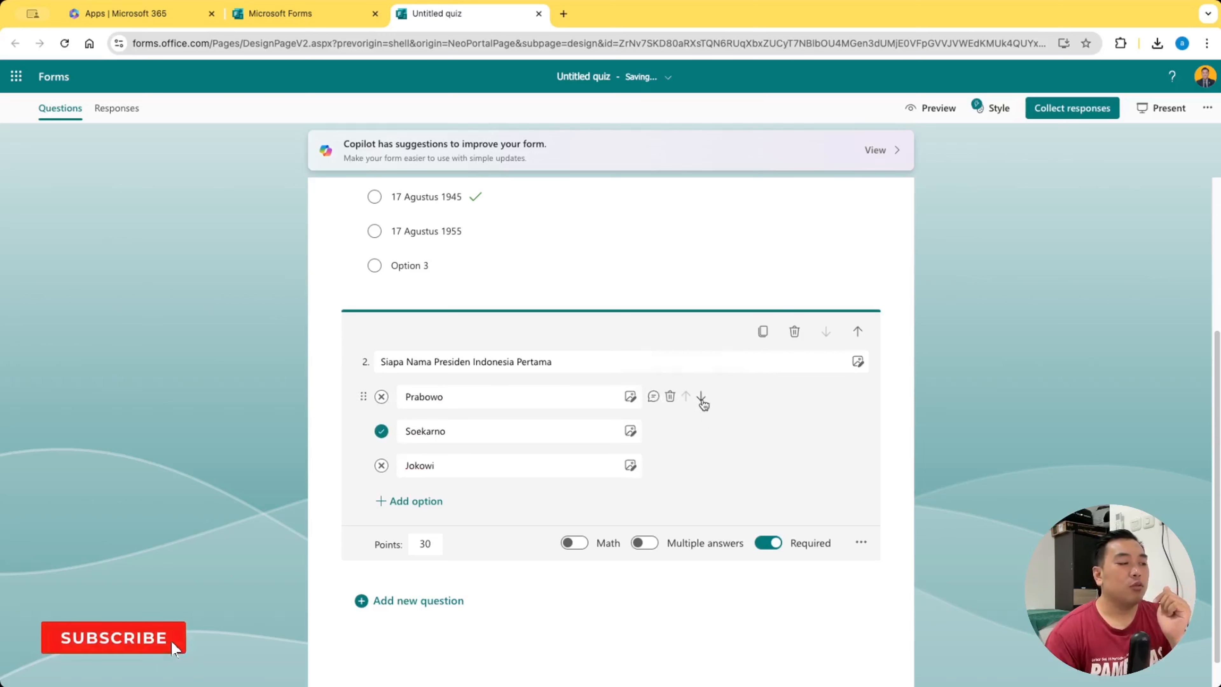
pyautogui.click(701, 432)
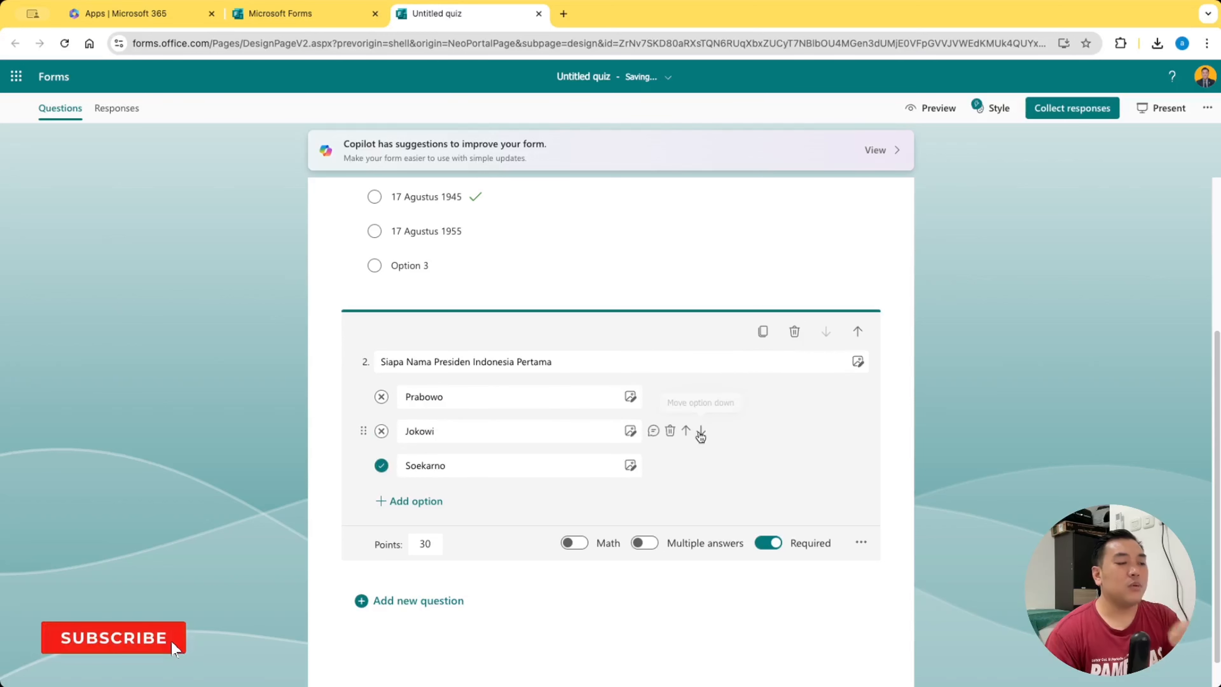
# Open the second question's points value for editing
pyautogui.click(423, 543)
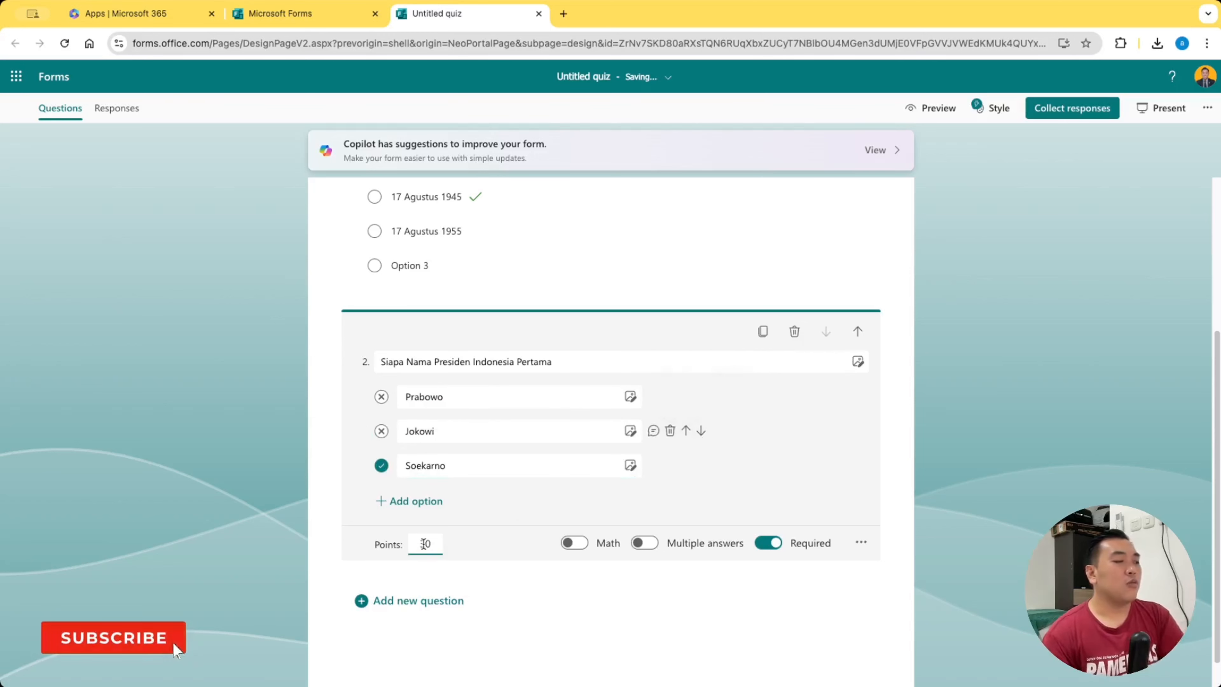
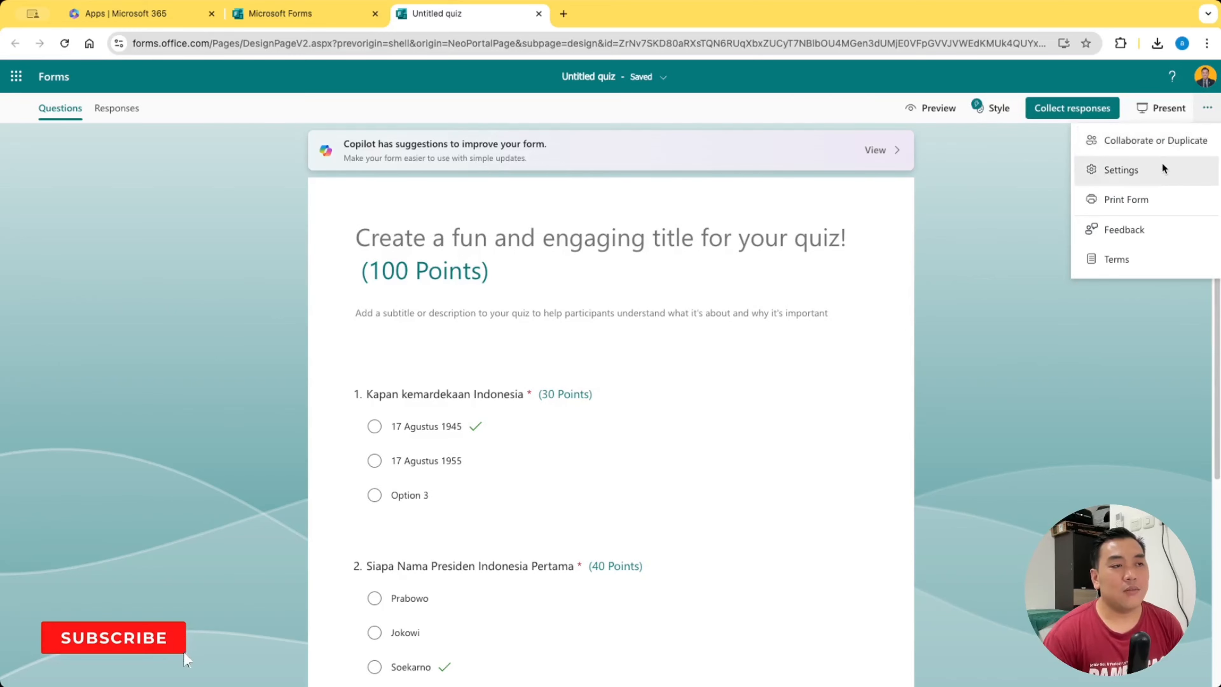
# Open the quiz settings, try limiting responses to specific people, and choose that only people in Kemenkeu can respond
pyautogui.click(1162, 163)
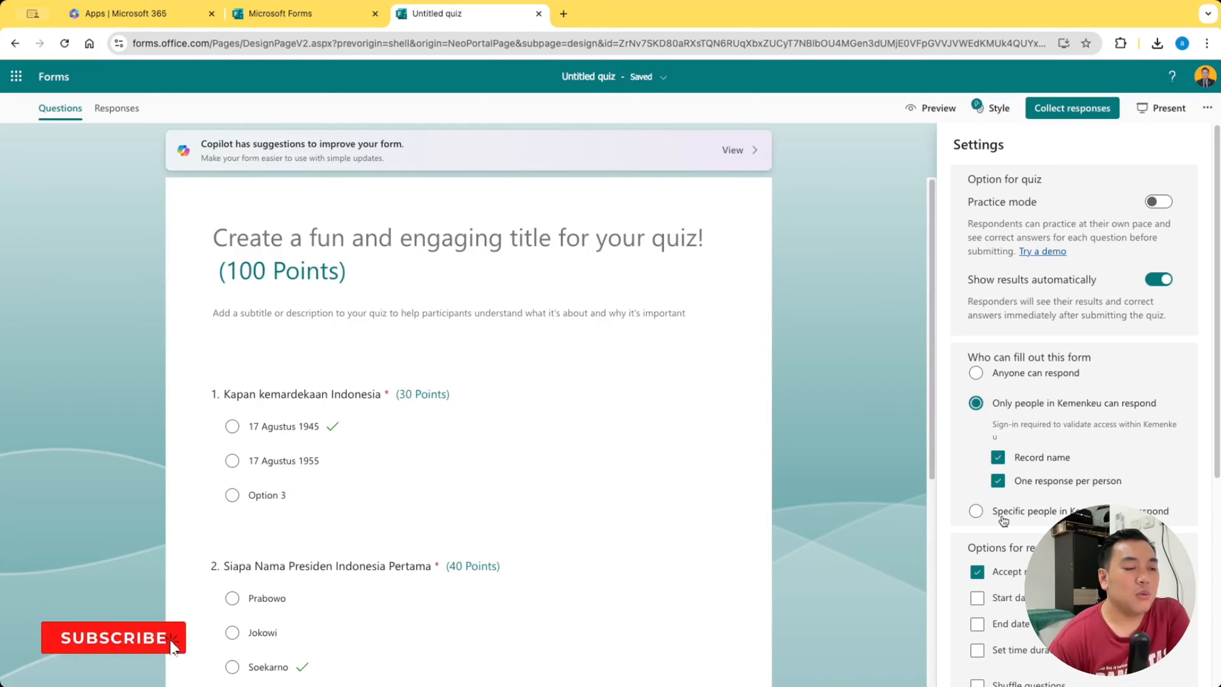
pyautogui.click(983, 513)
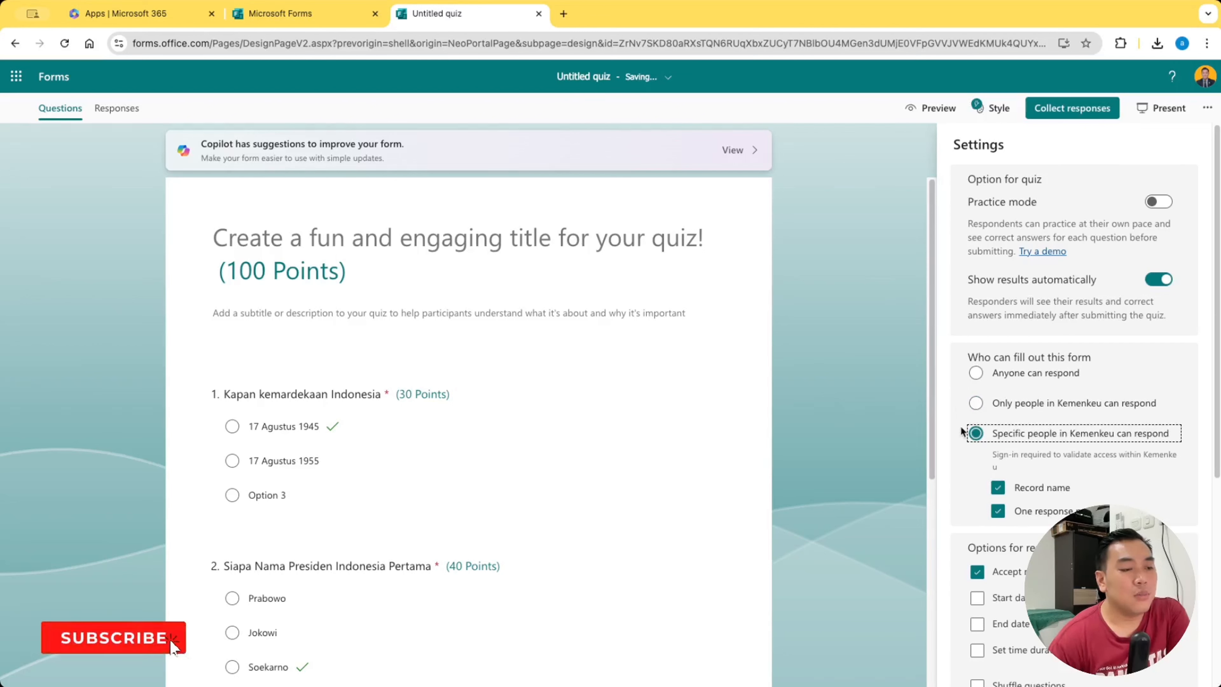
pyautogui.click(976, 404)
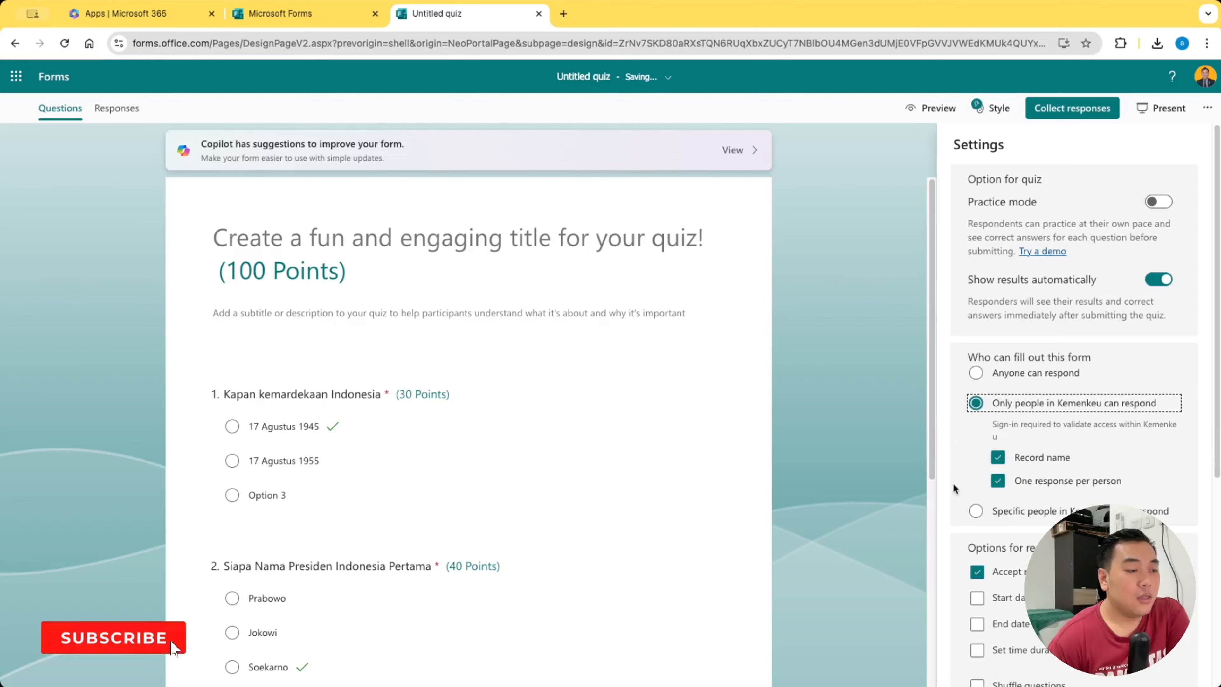
# Try switching off response acceptance and enabling a start date in the options for responses
pyautogui.scroll(-1, 954, 483)
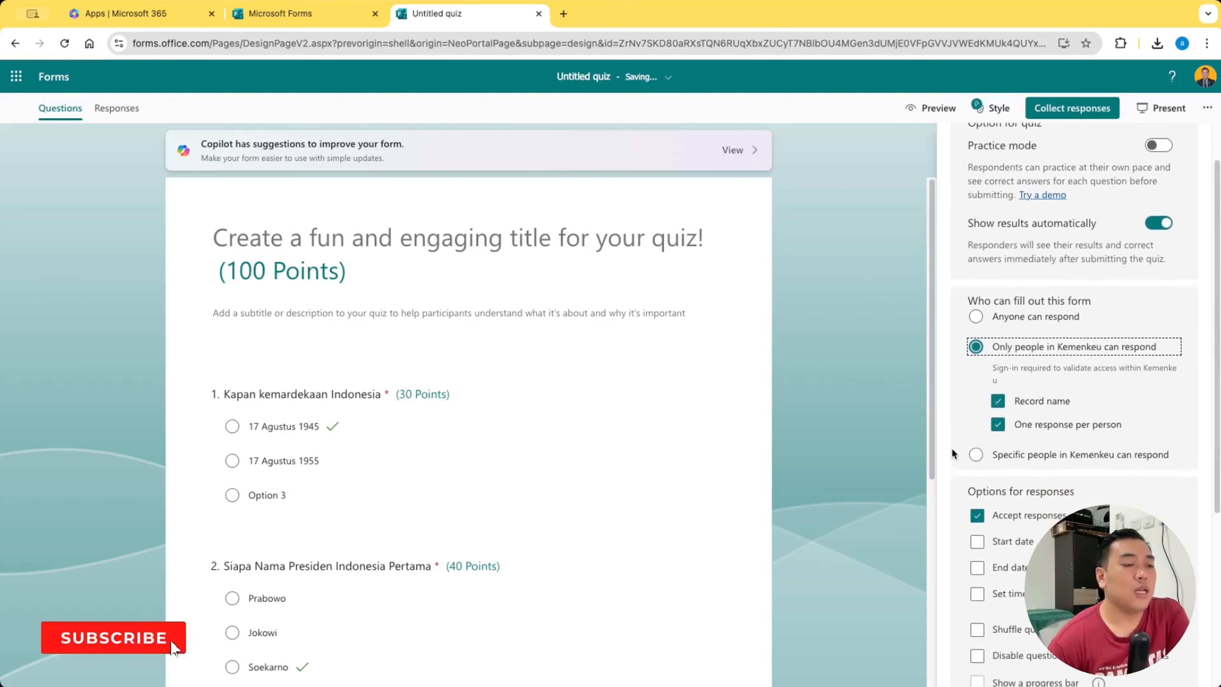
pyautogui.scroll(-4, 951, 446)
pyautogui.click(979, 289)
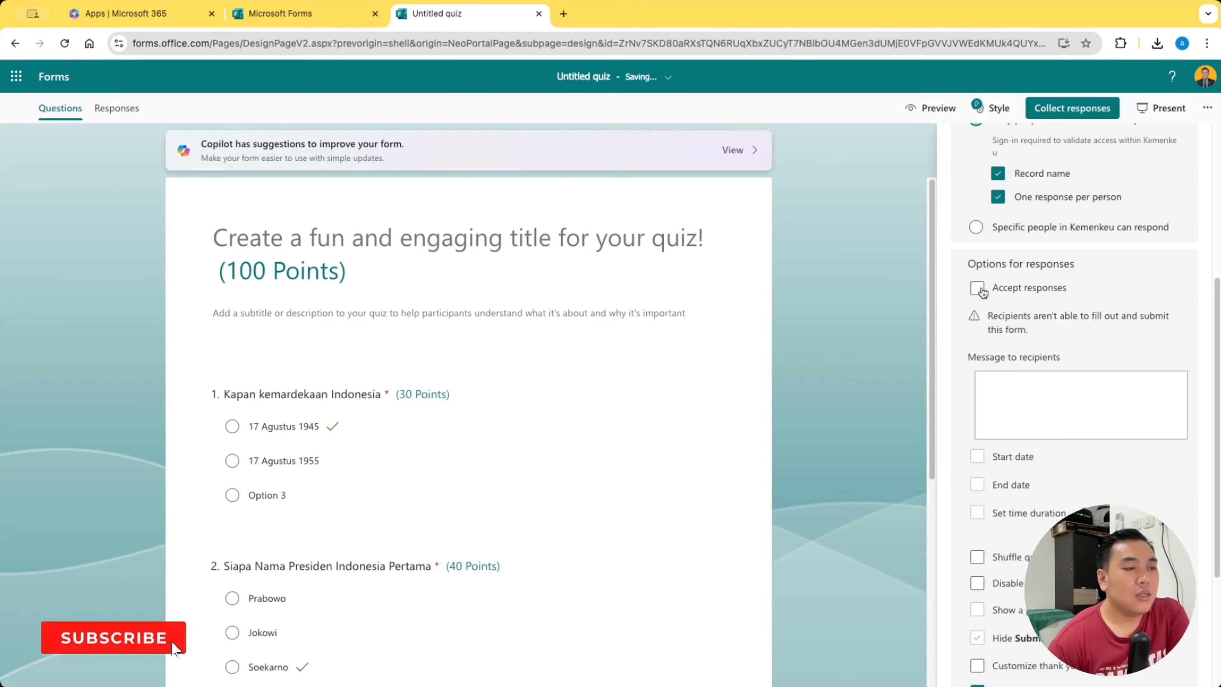
pyautogui.click(979, 289)
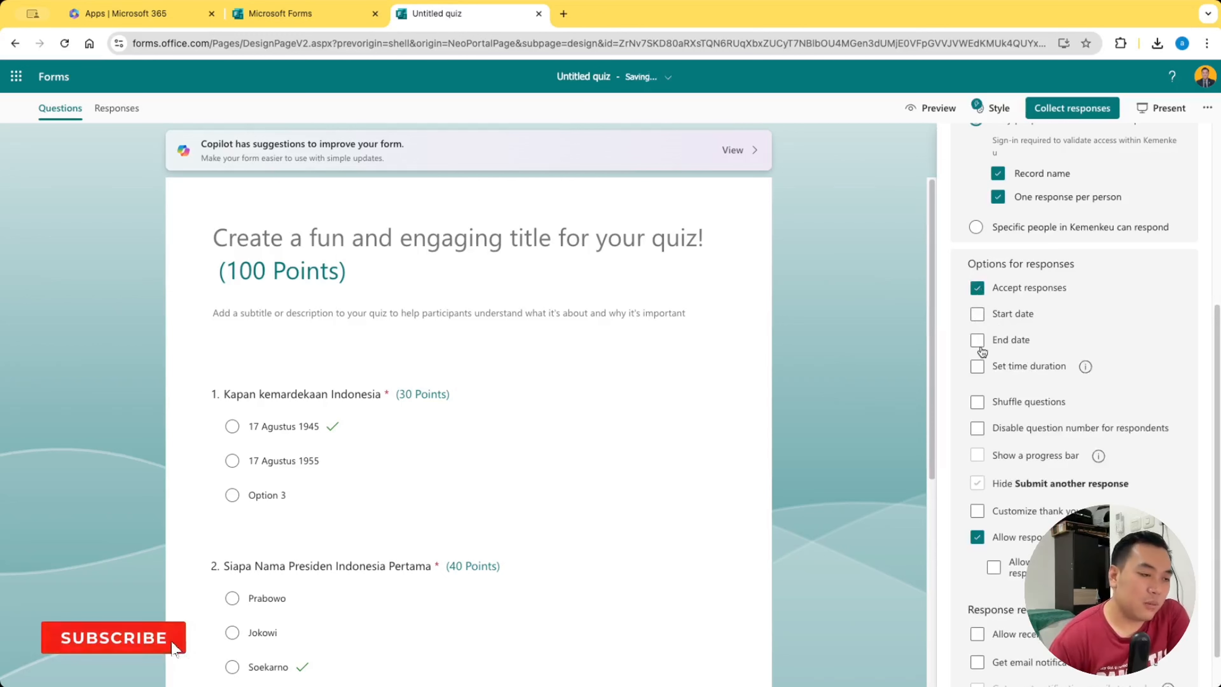
pyautogui.click(990, 311)
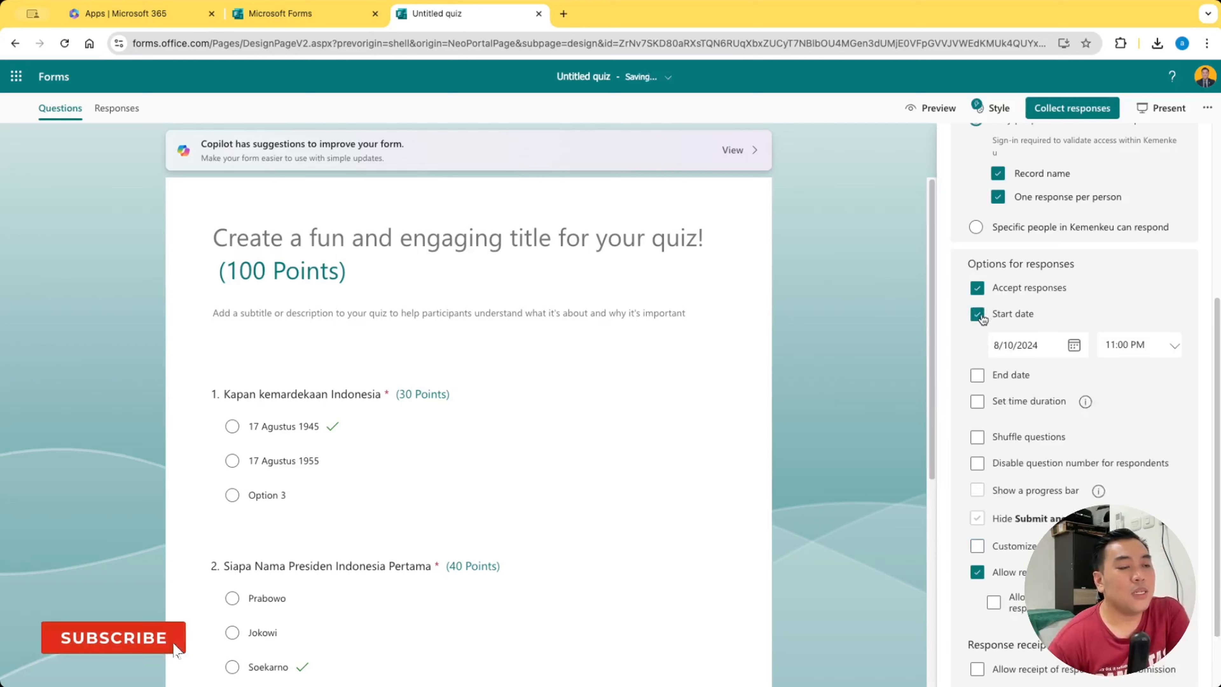
pyautogui.click(979, 316)
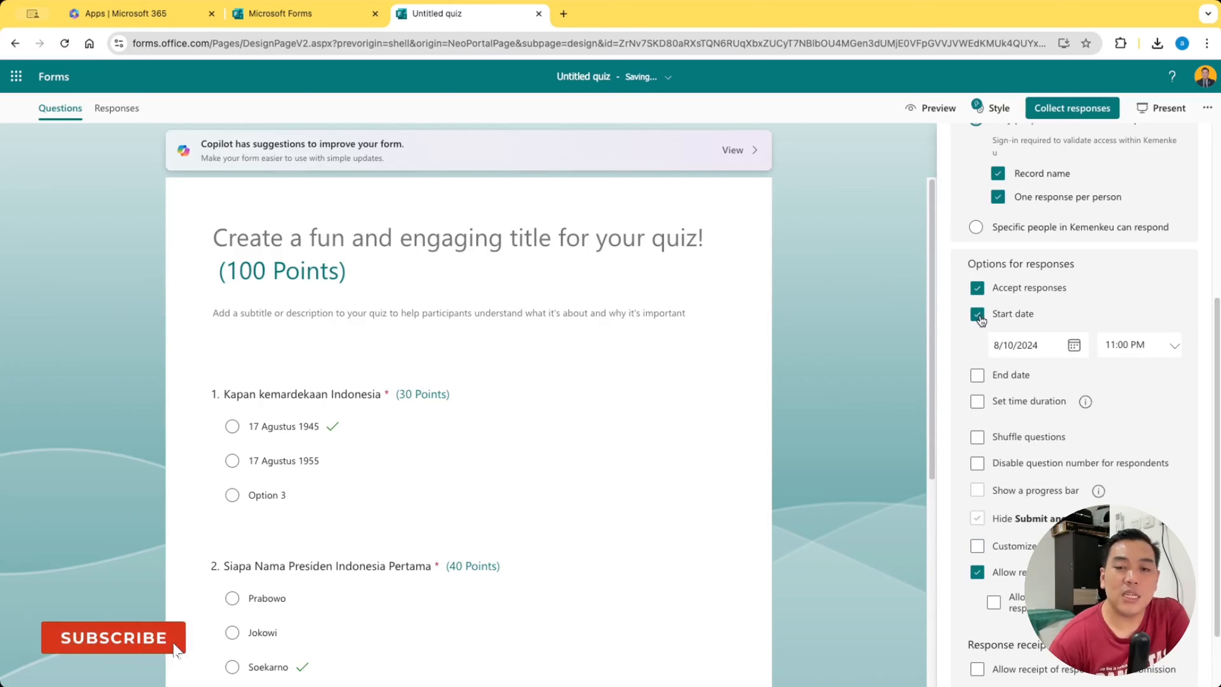
# Enable a 10-minute time duration for the quiz and shuffle all of its questions
pyautogui.click(979, 368)
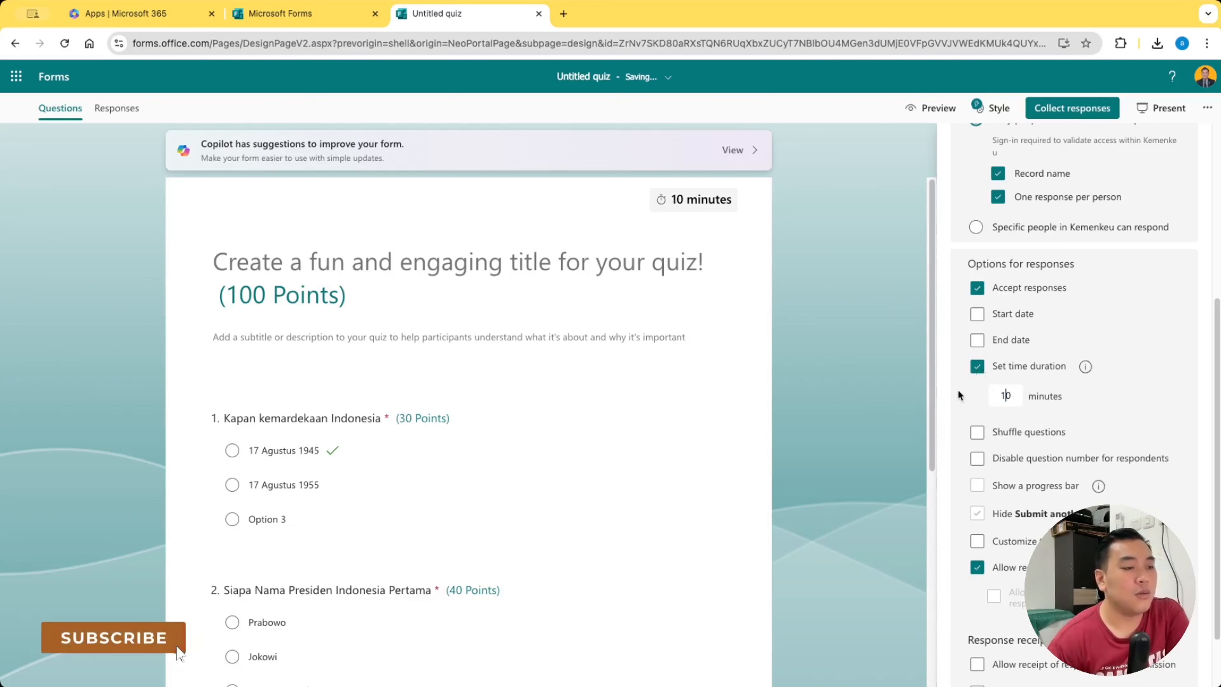
pyautogui.click(977, 433)
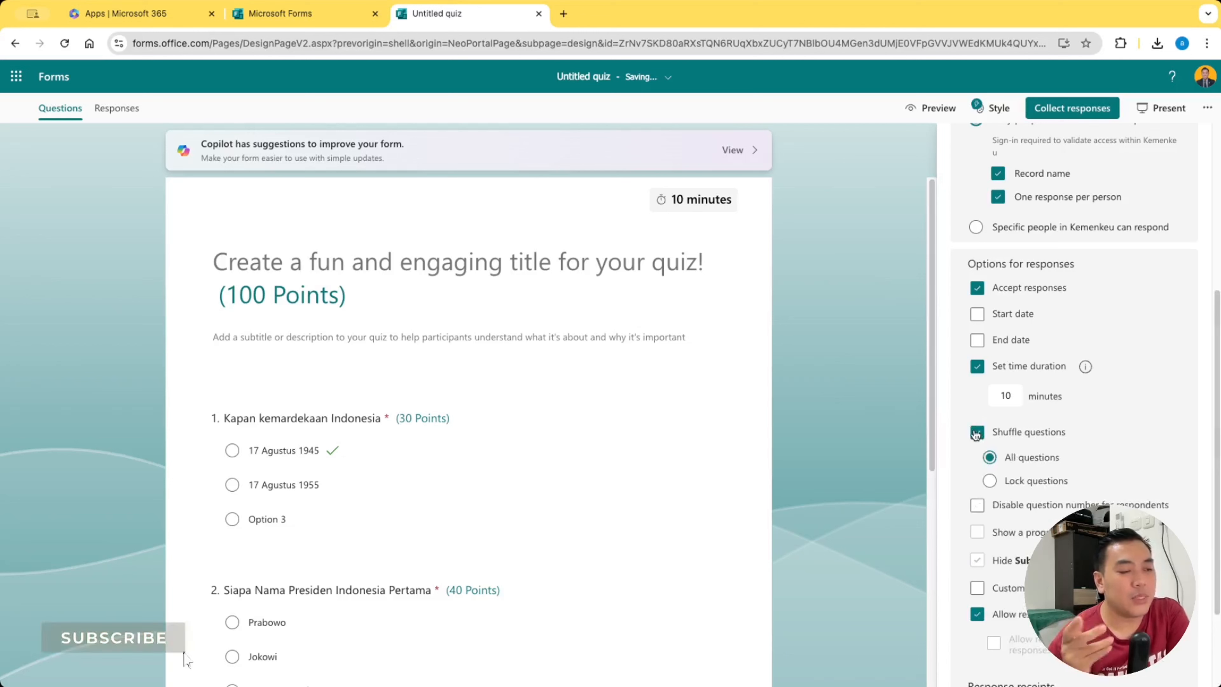
pyautogui.click(990, 482)
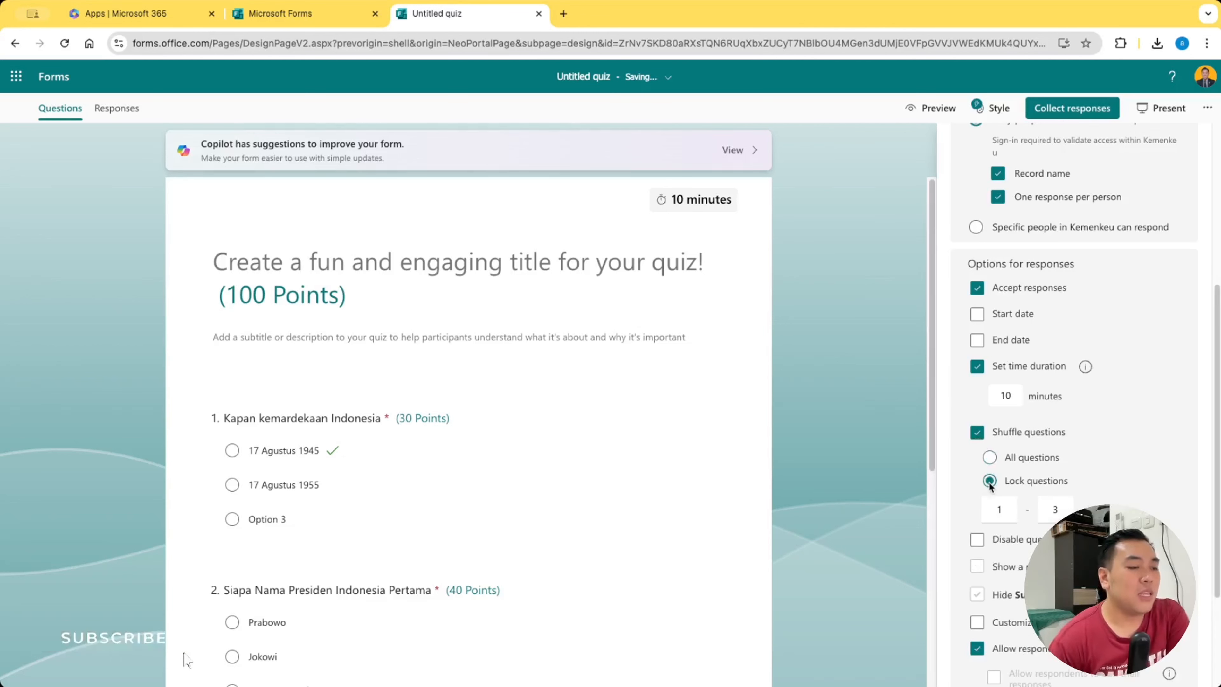
pyautogui.click(994, 457)
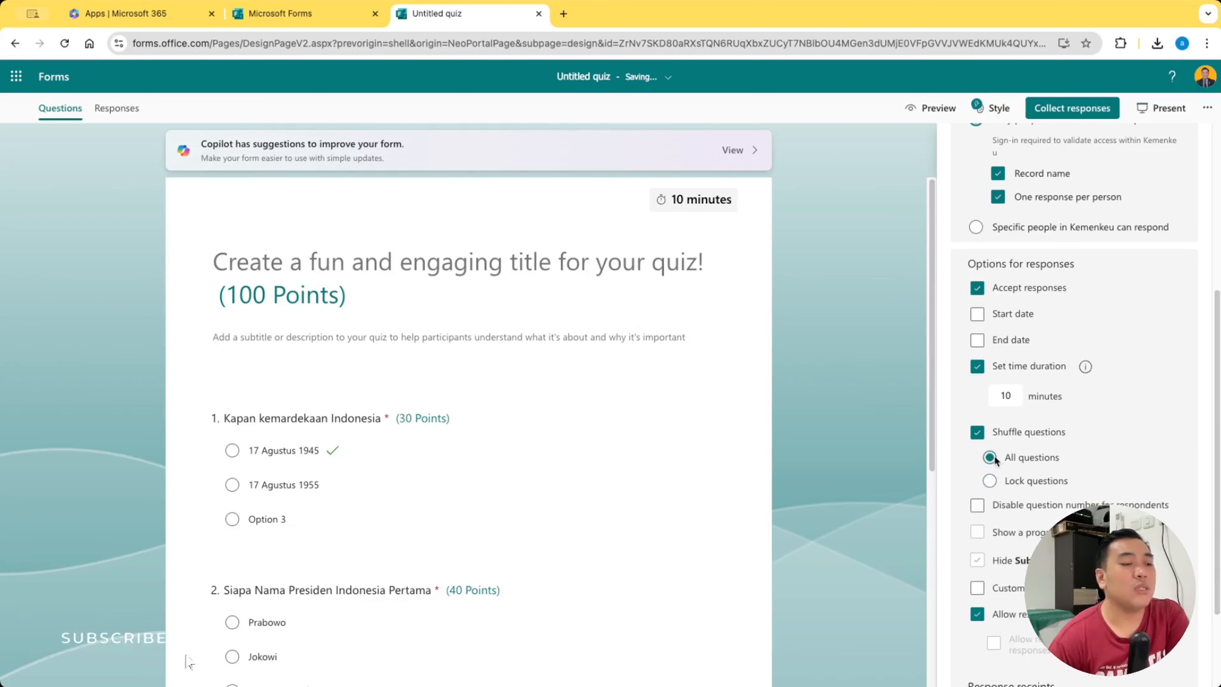
# Try disabling question numbers for respondents
pyautogui.scroll(-2, 994, 455)
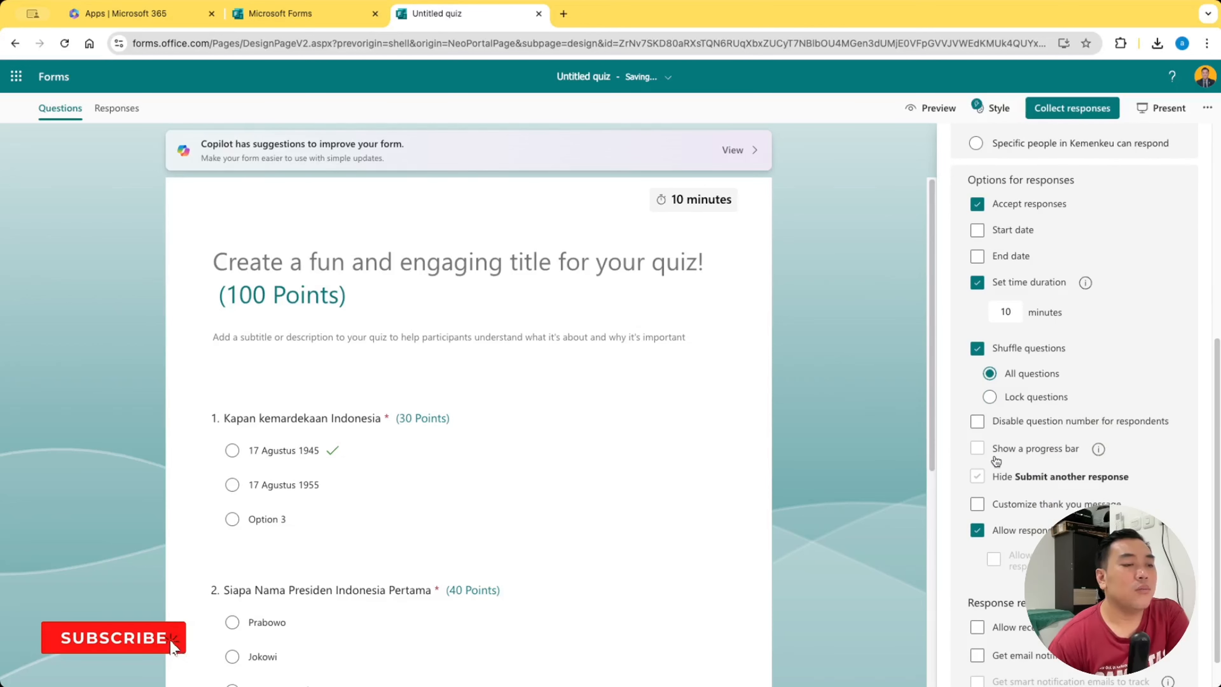
pyautogui.click(977, 422)
pyautogui.click(978, 422)
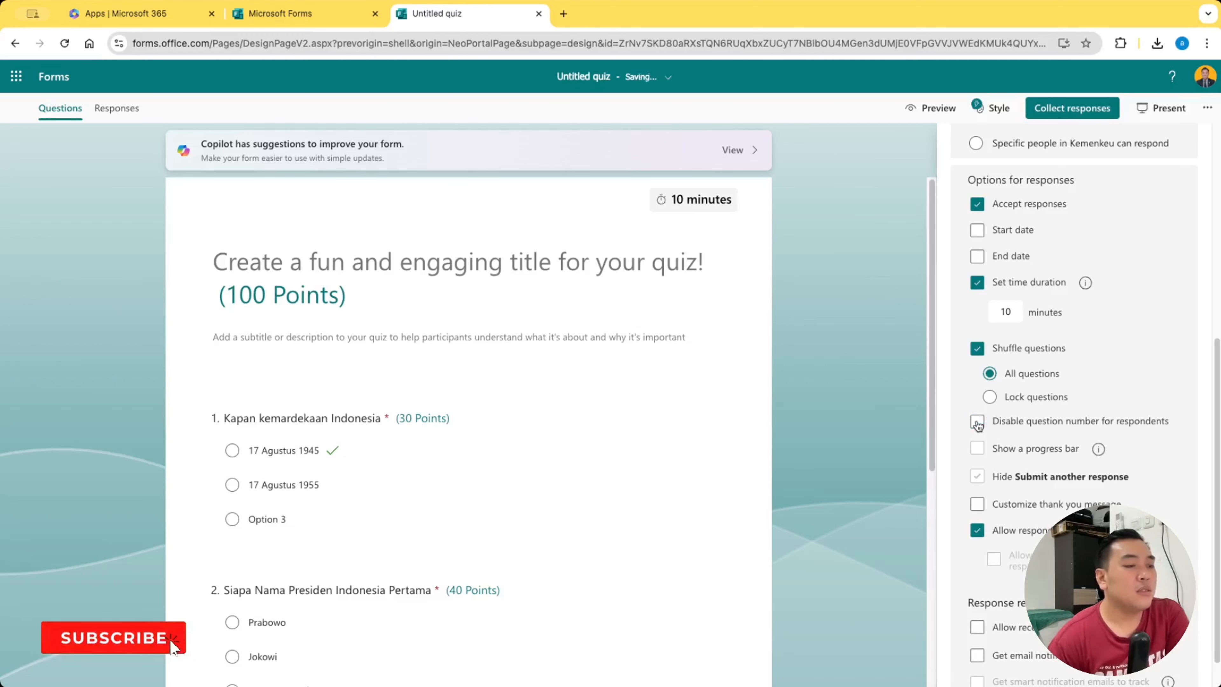
# Enable a customized thank-you message, keeping the text "Your answers have been submitted successfully."
pyautogui.scroll(-1, 977, 423)
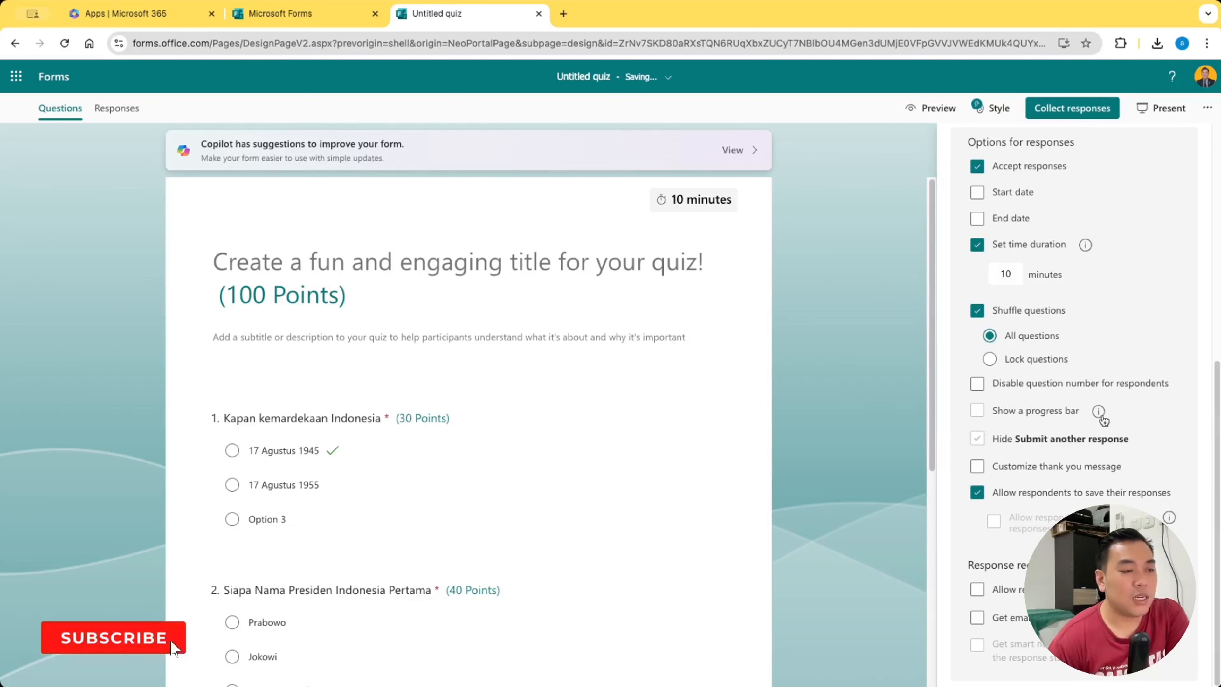
pyautogui.click(978, 467)
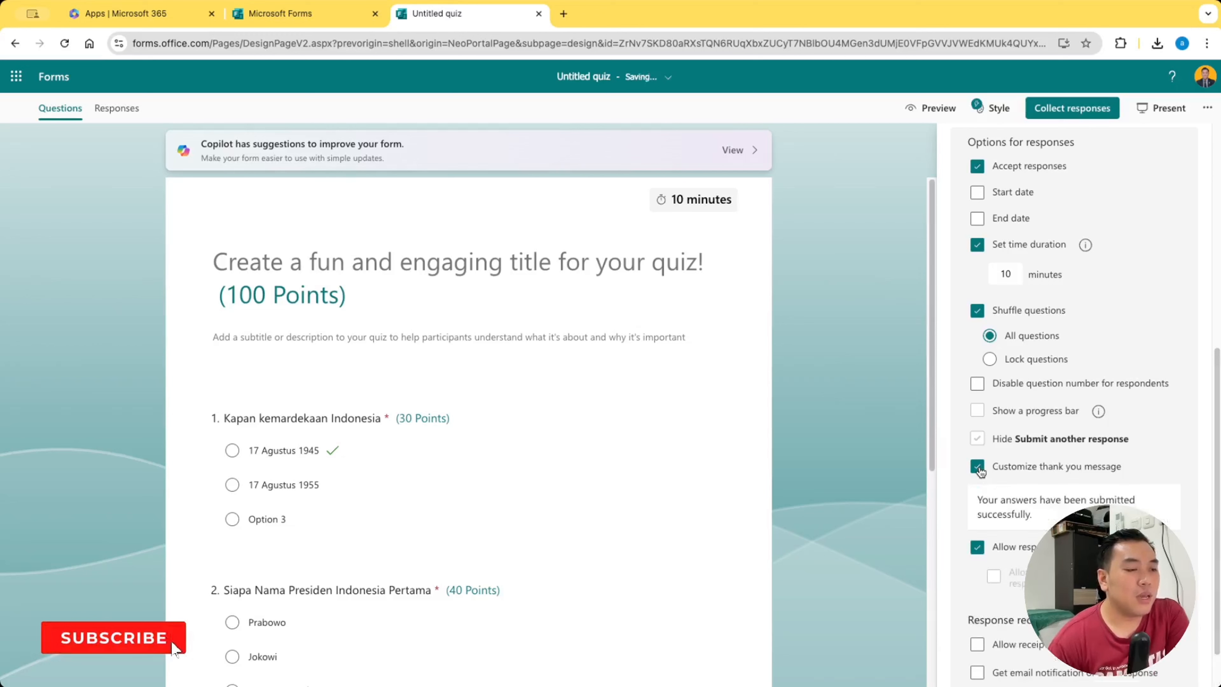
pyautogui.tripleClick(1055, 517)
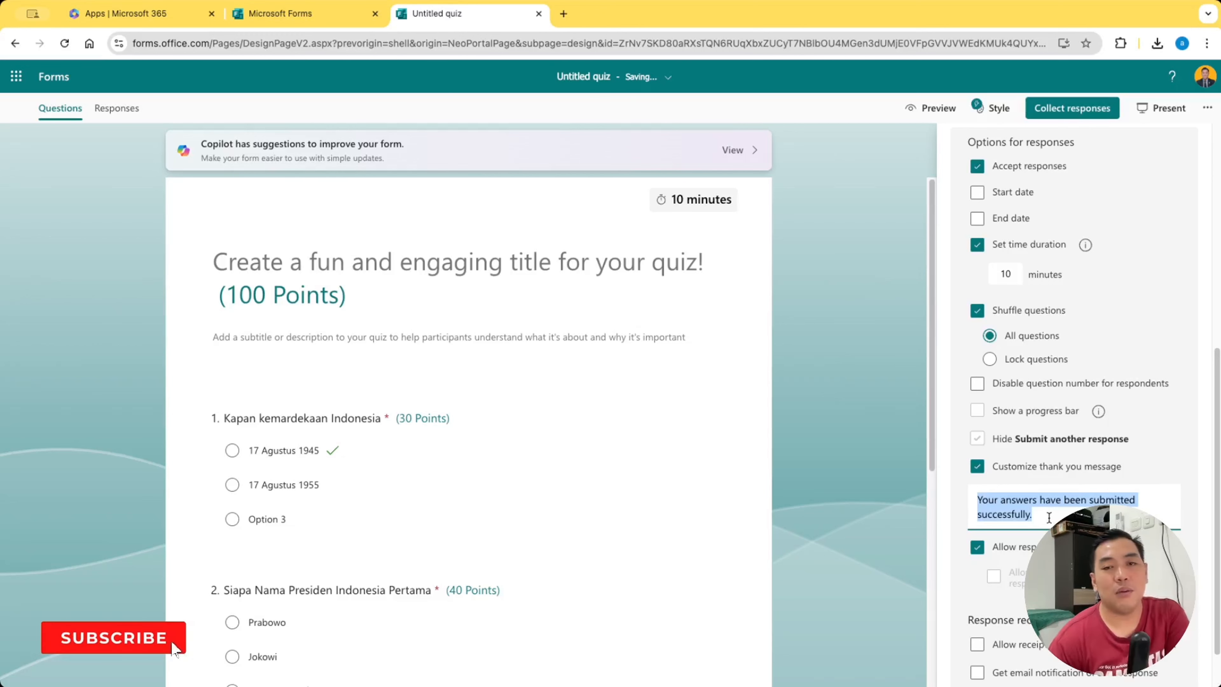
pyautogui.click(1044, 513)
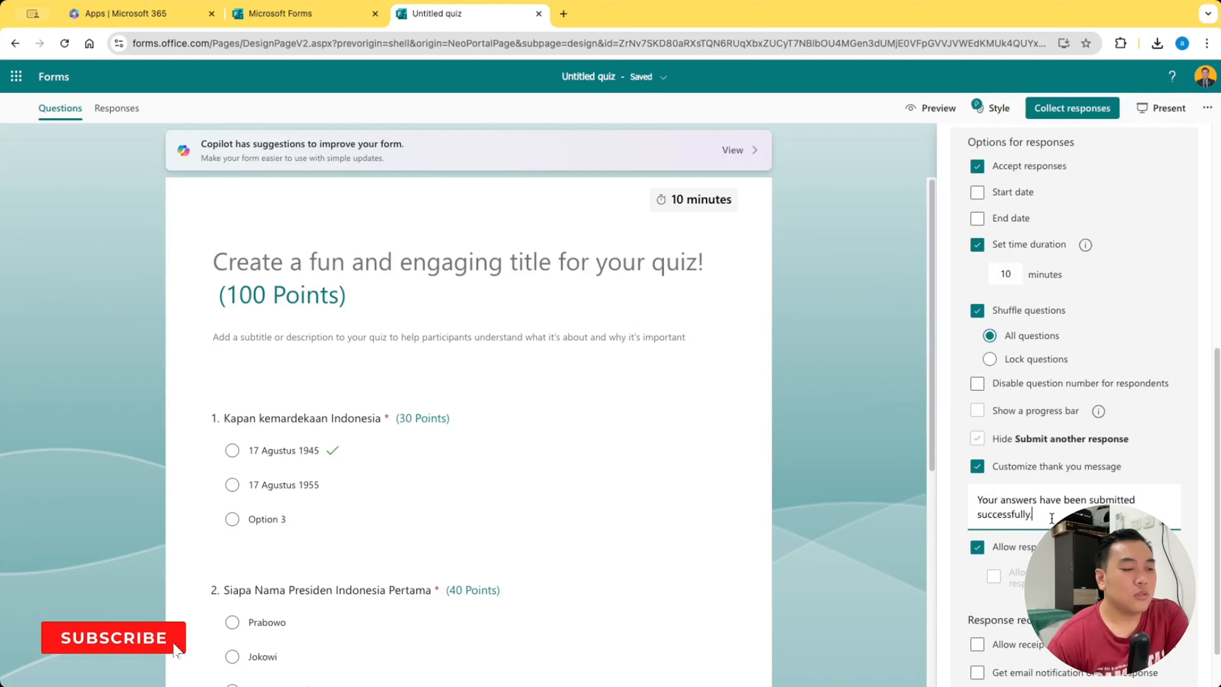
pyautogui.scroll(-1, 1041, 512)
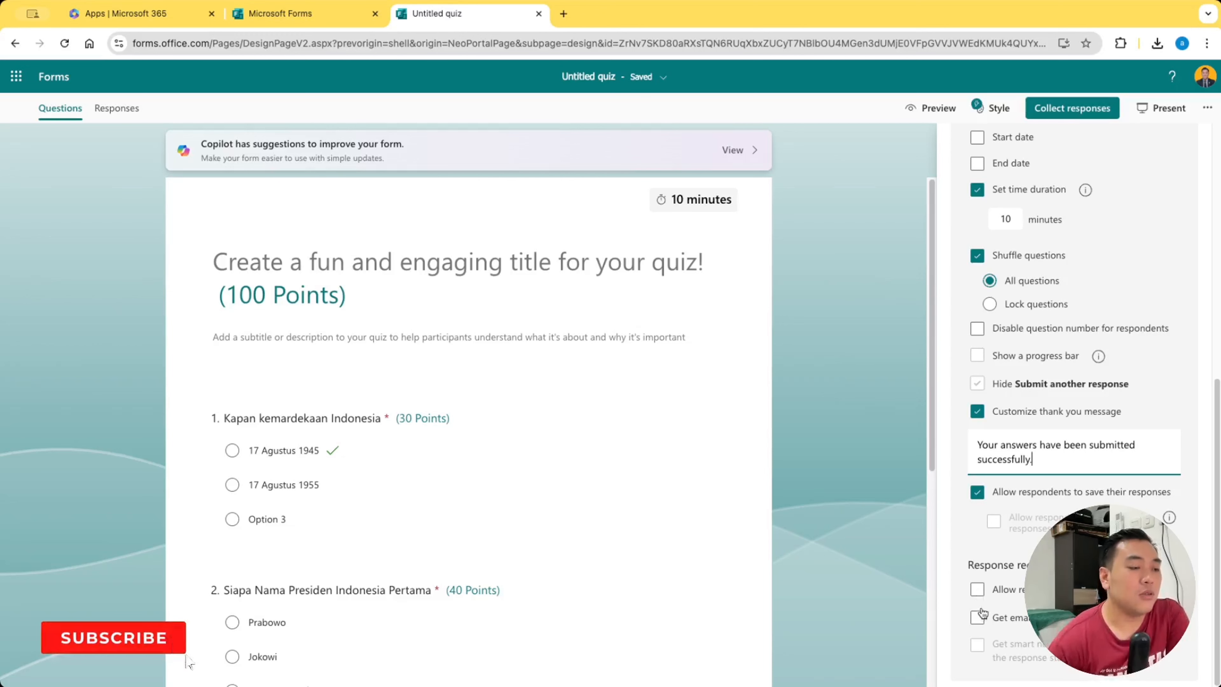
# Turn on practice mode for the quiz and preview it as a respondent
pyautogui.scroll(10, 991, 532)
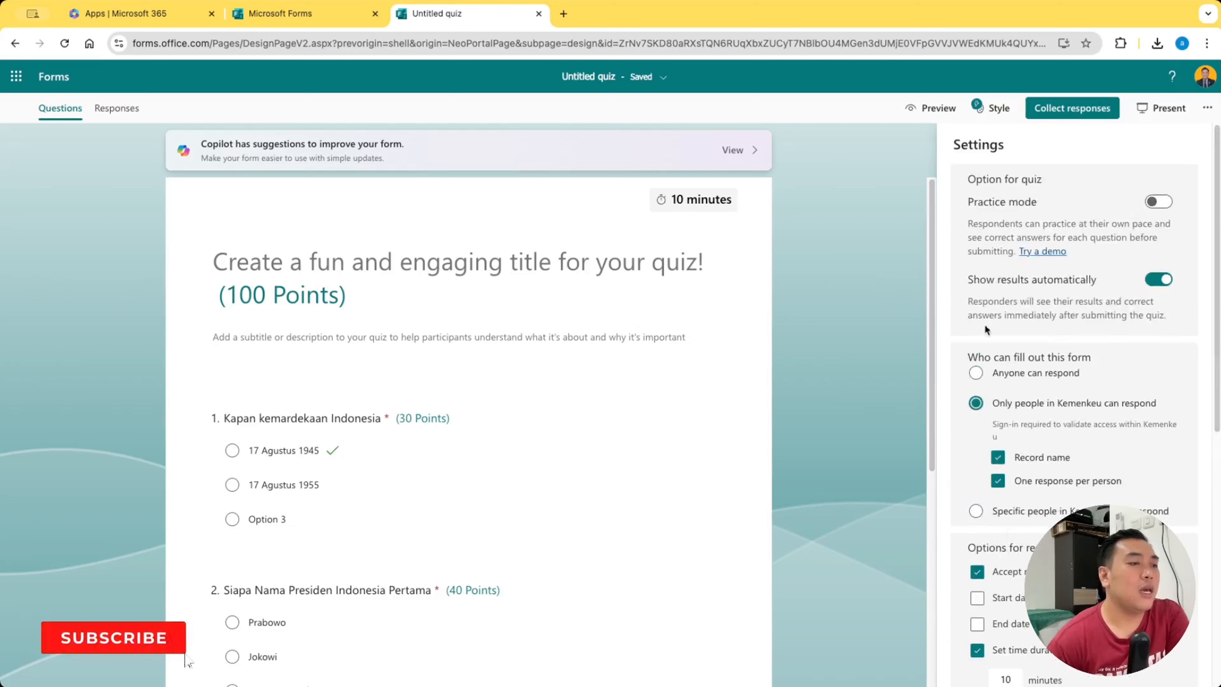
pyautogui.click(1153, 202)
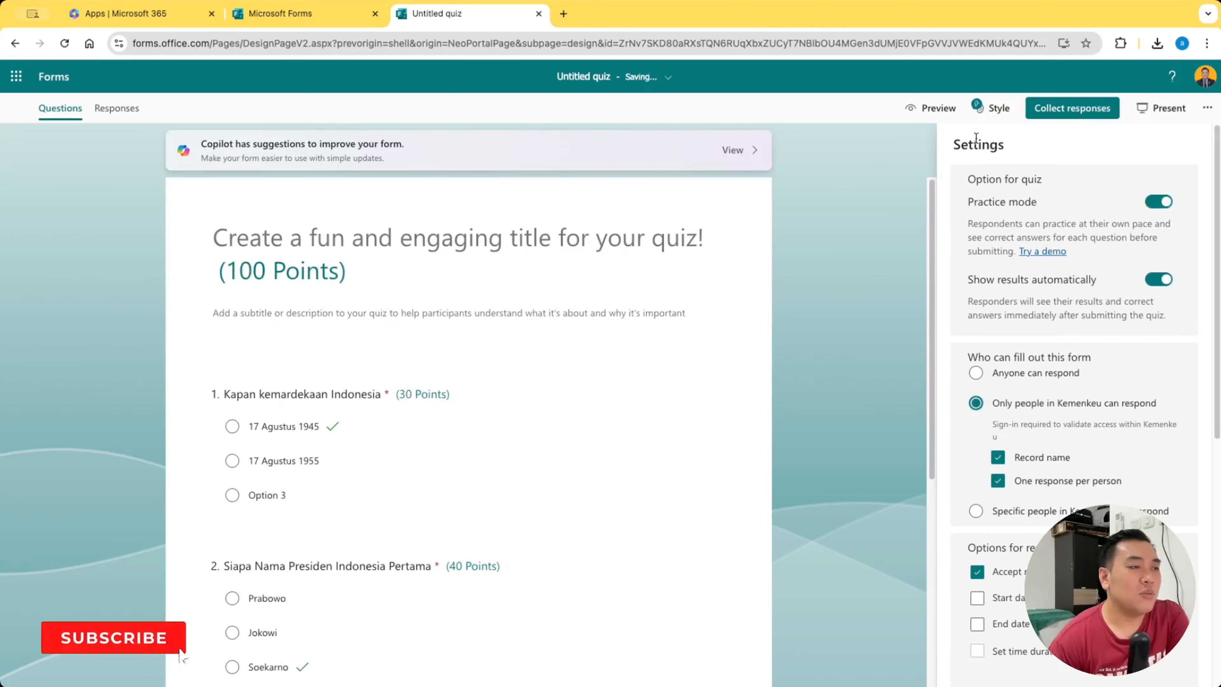
pyautogui.click(928, 108)
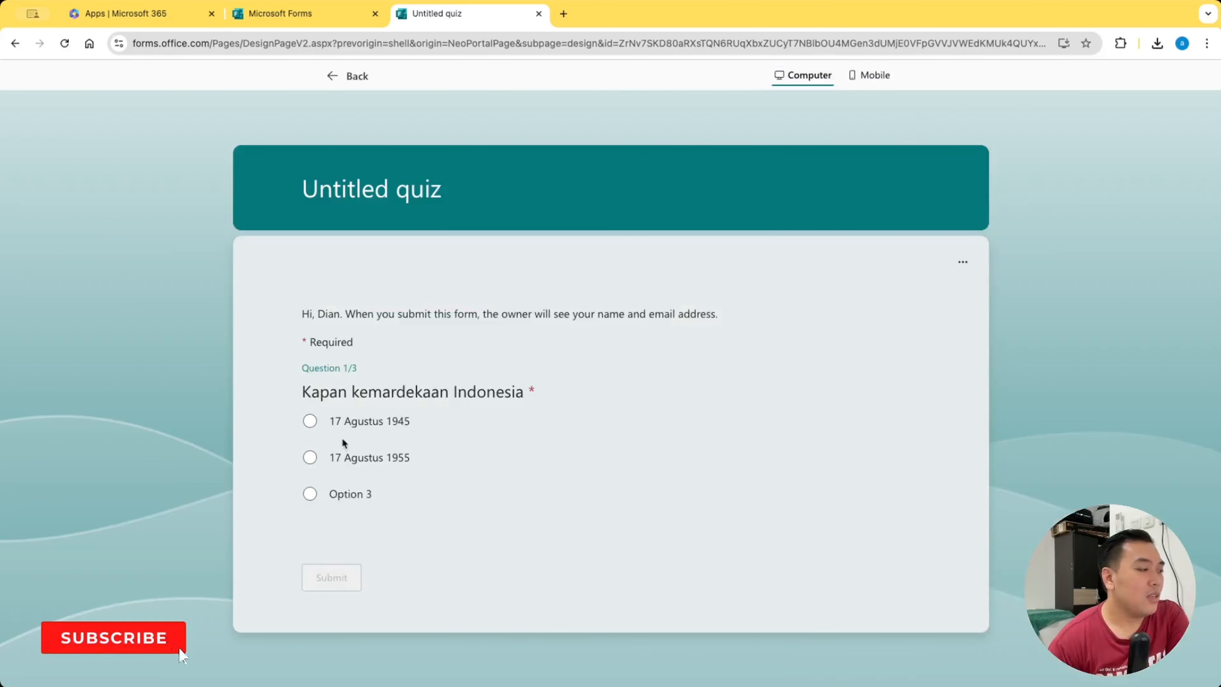
# Test the first question by submitting "17 Agustus 1955" and then "17 Agustus 1945", and continue to the second question
pyautogui.click(317, 464)
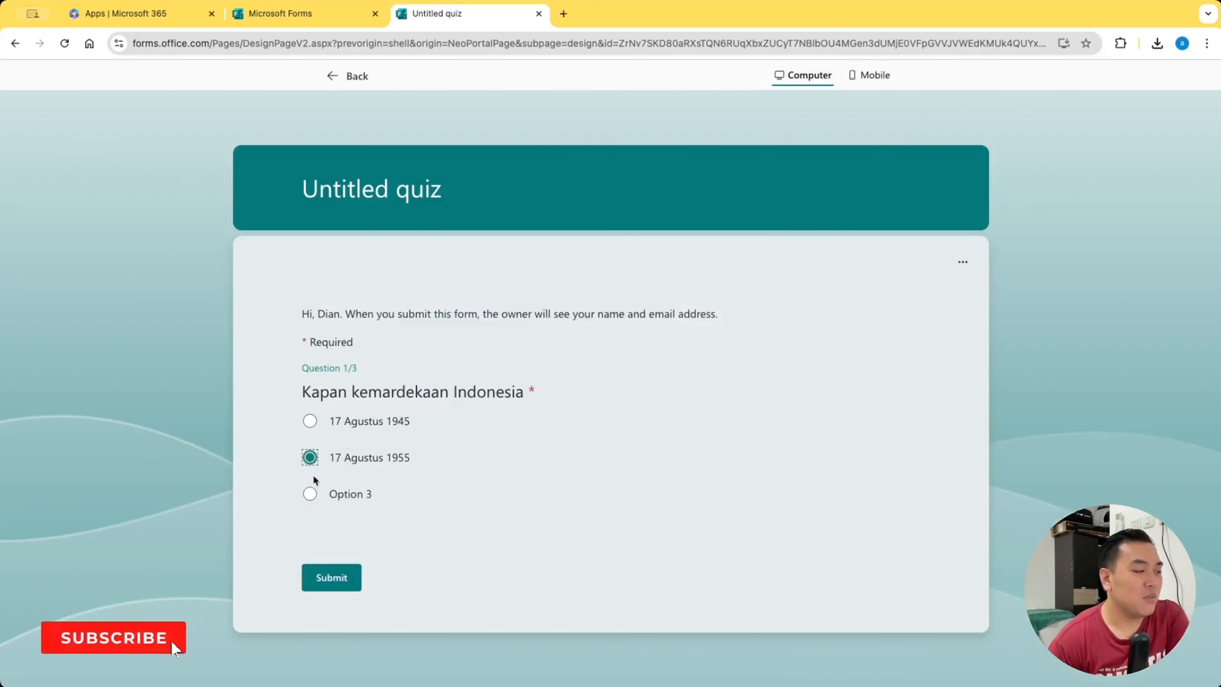
pyautogui.click(328, 580)
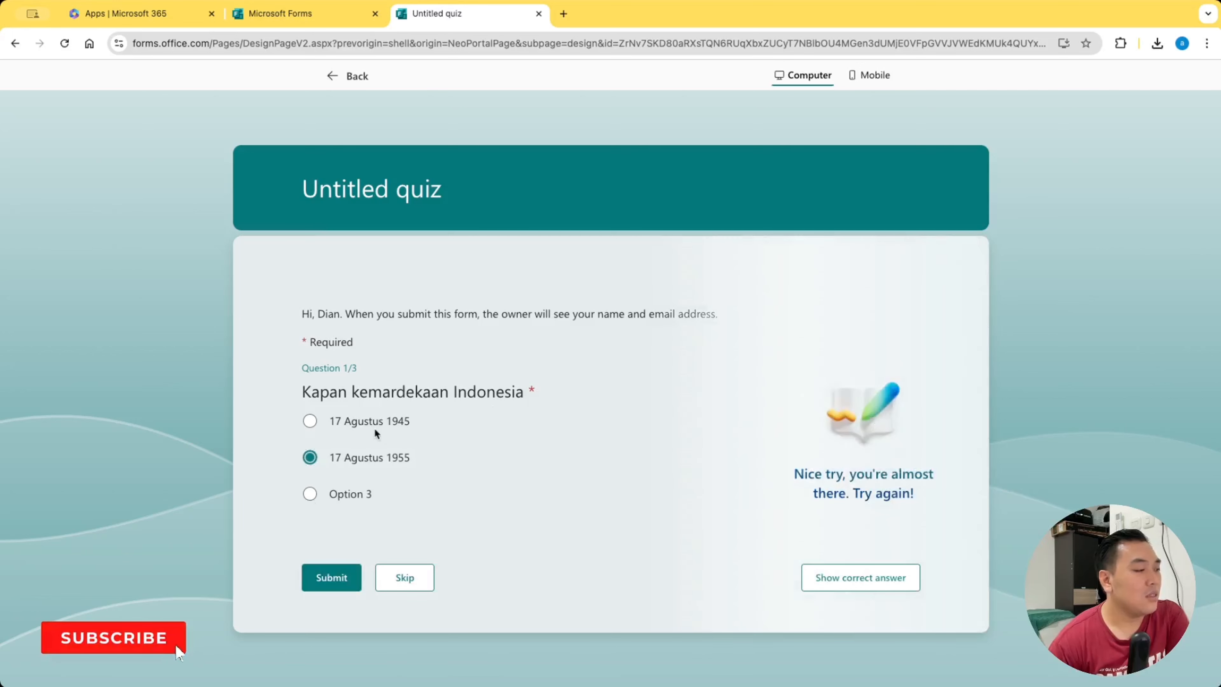
pyautogui.click(329, 427)
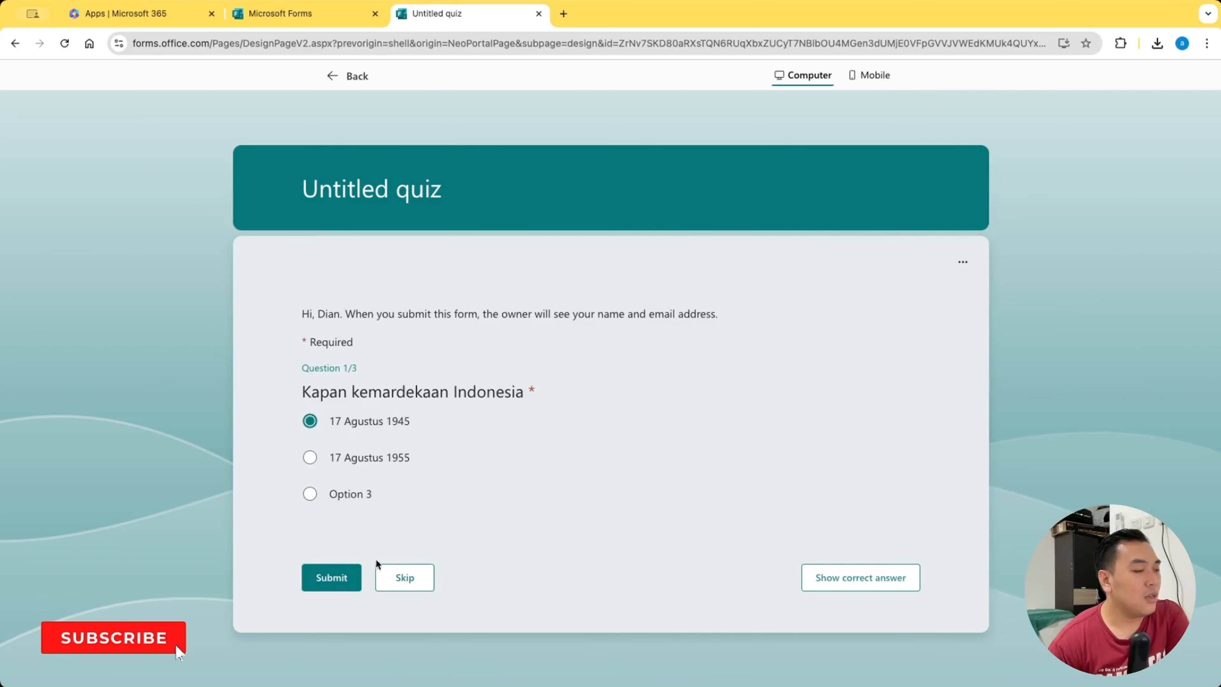
pyautogui.click(339, 578)
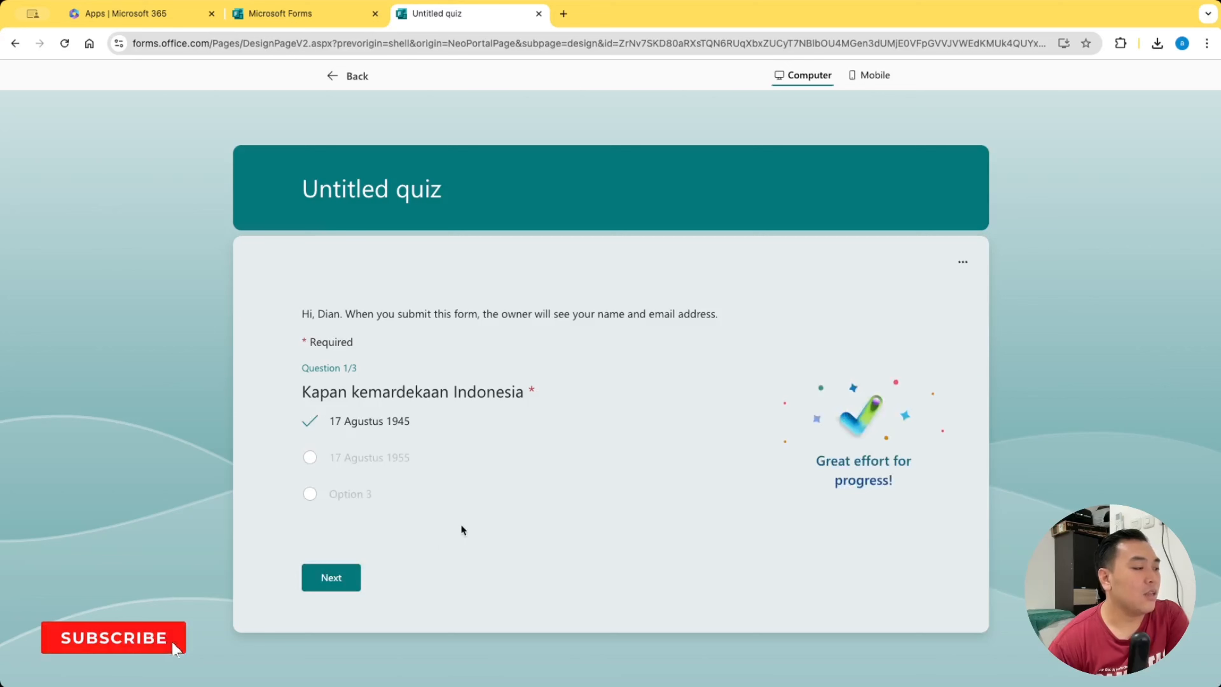
pyautogui.click(344, 576)
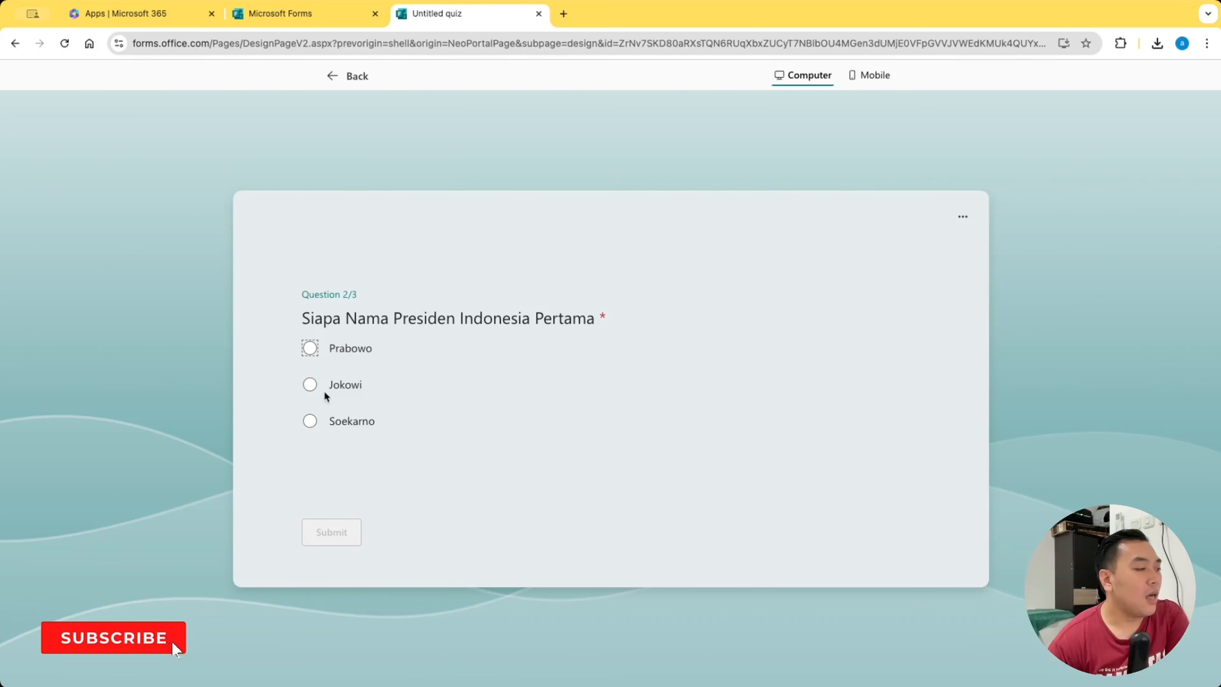
# Test the second question by submitting "Jokowi", reveal the correct answer, and return to the quiz editor
pyautogui.click(310, 384)
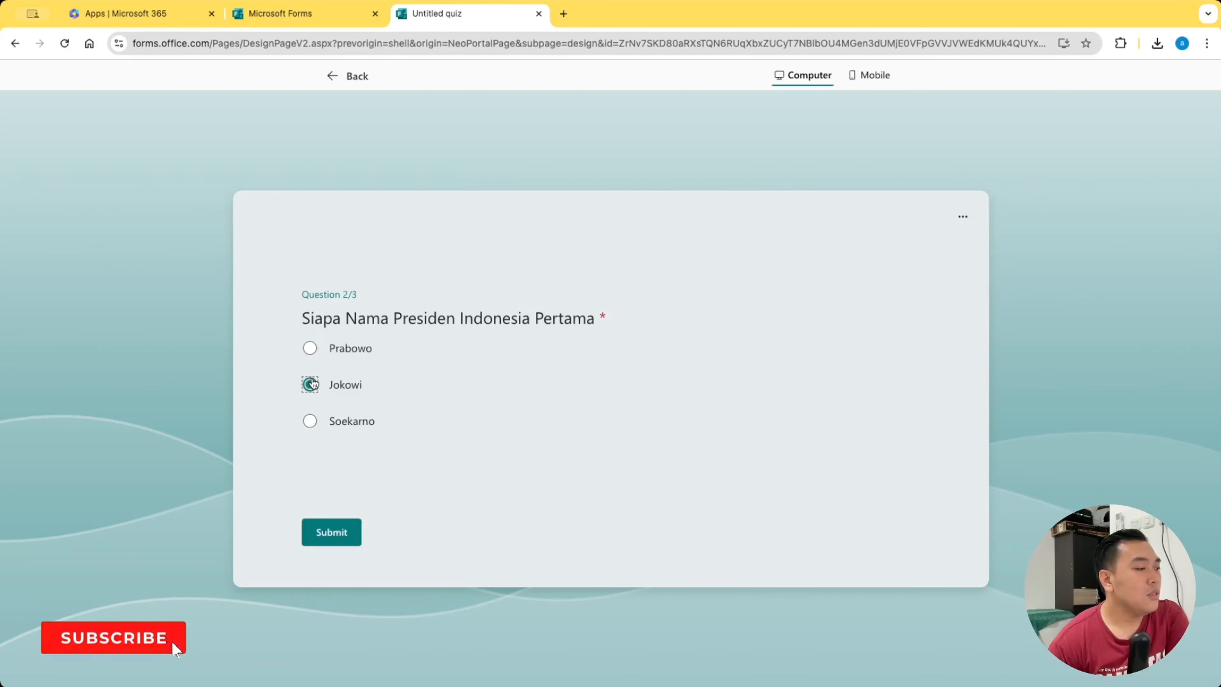
pyautogui.click(341, 533)
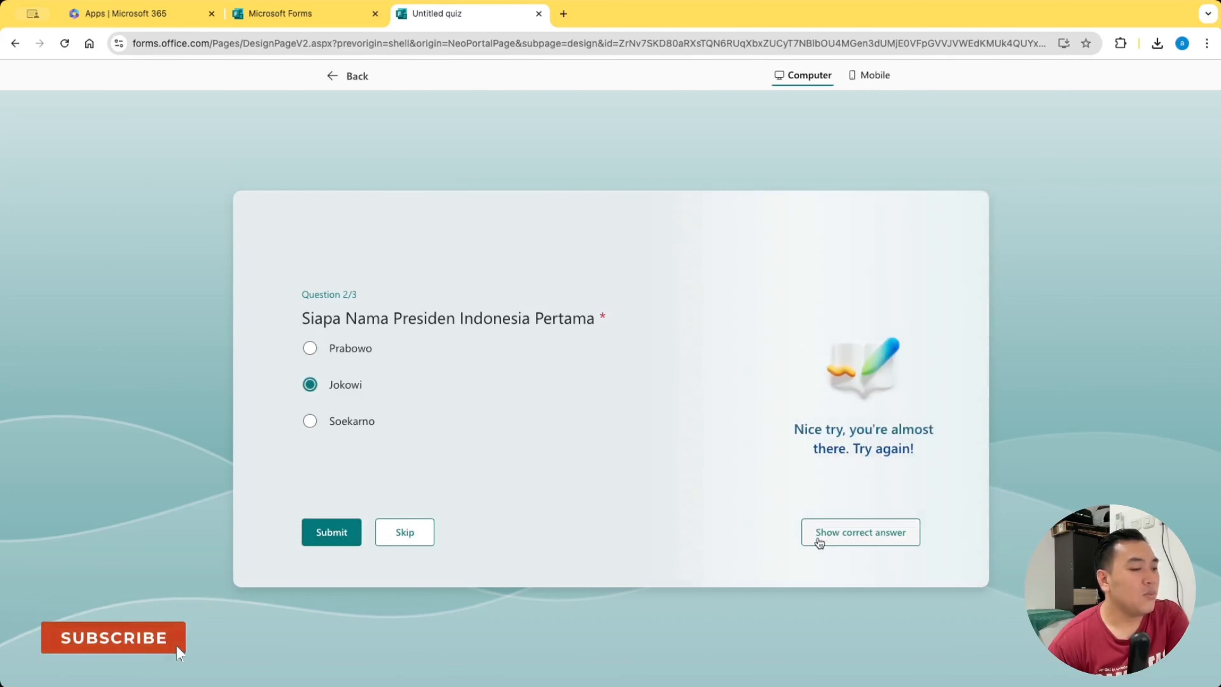
pyautogui.click(860, 534)
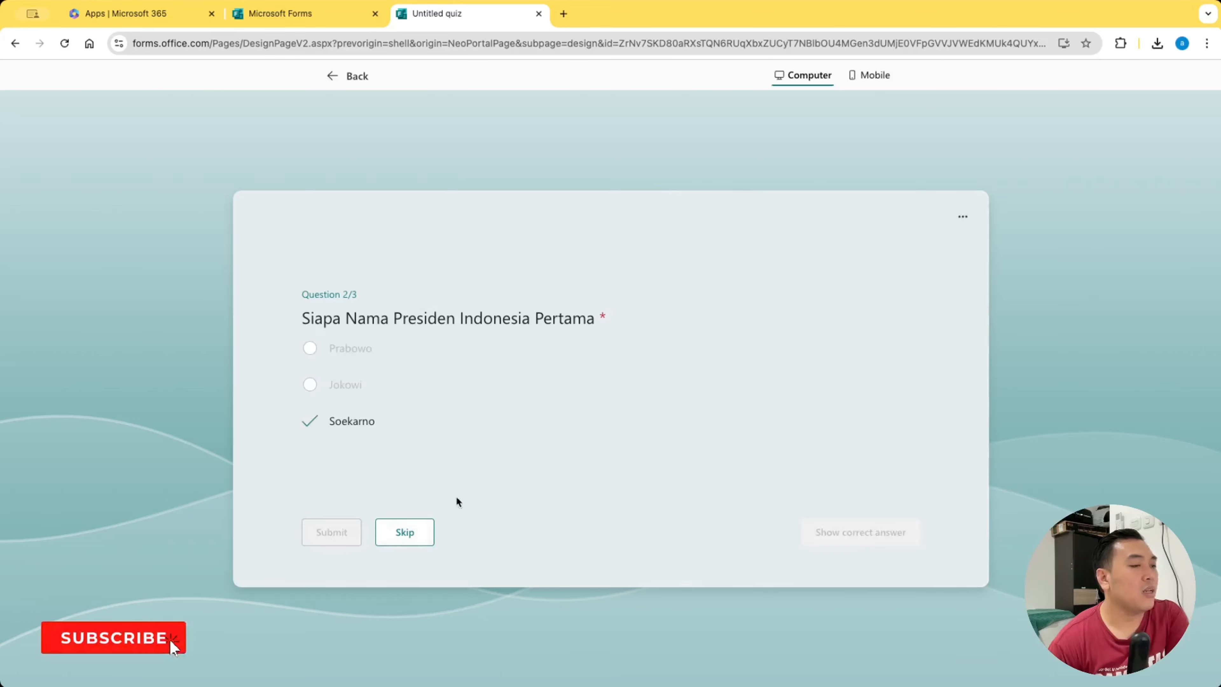
pyautogui.click(341, 76)
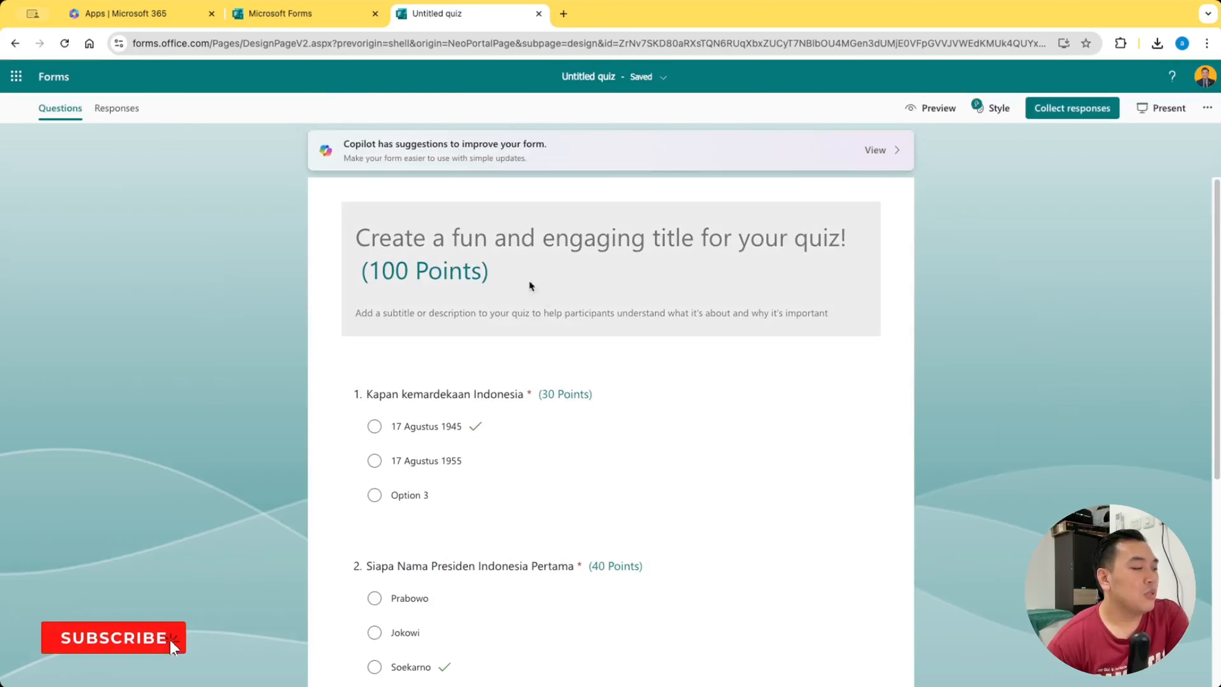
pyautogui.click(770, 449)
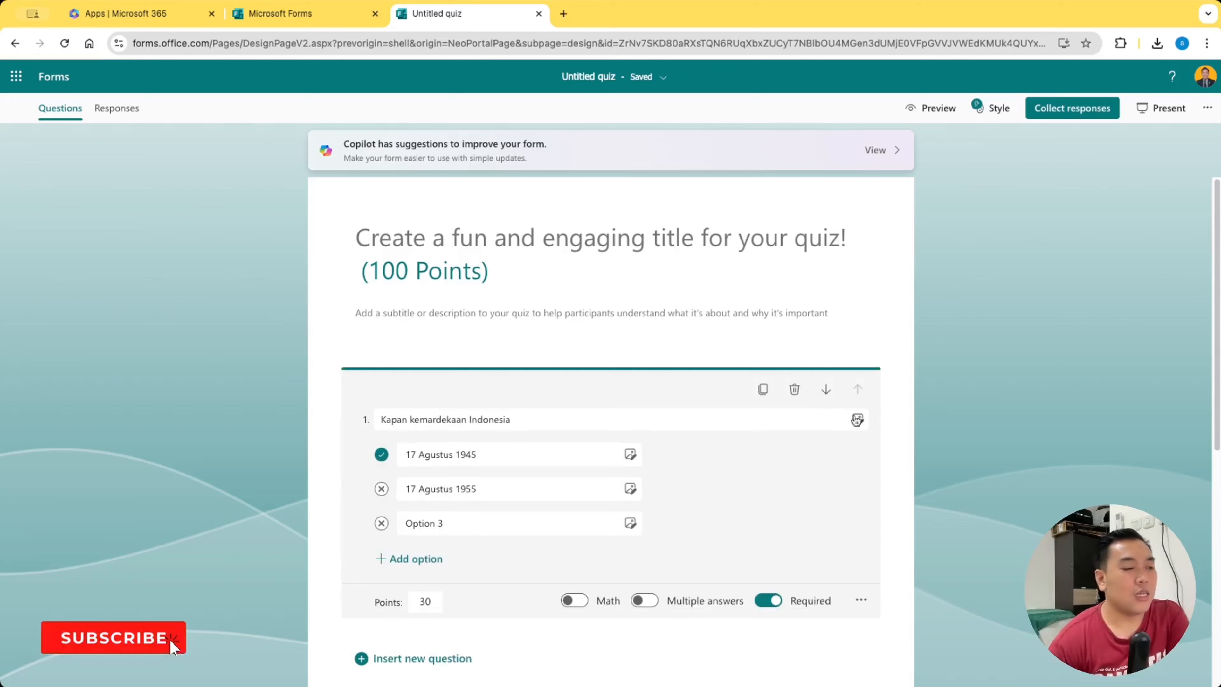
pyautogui.click(892, 397)
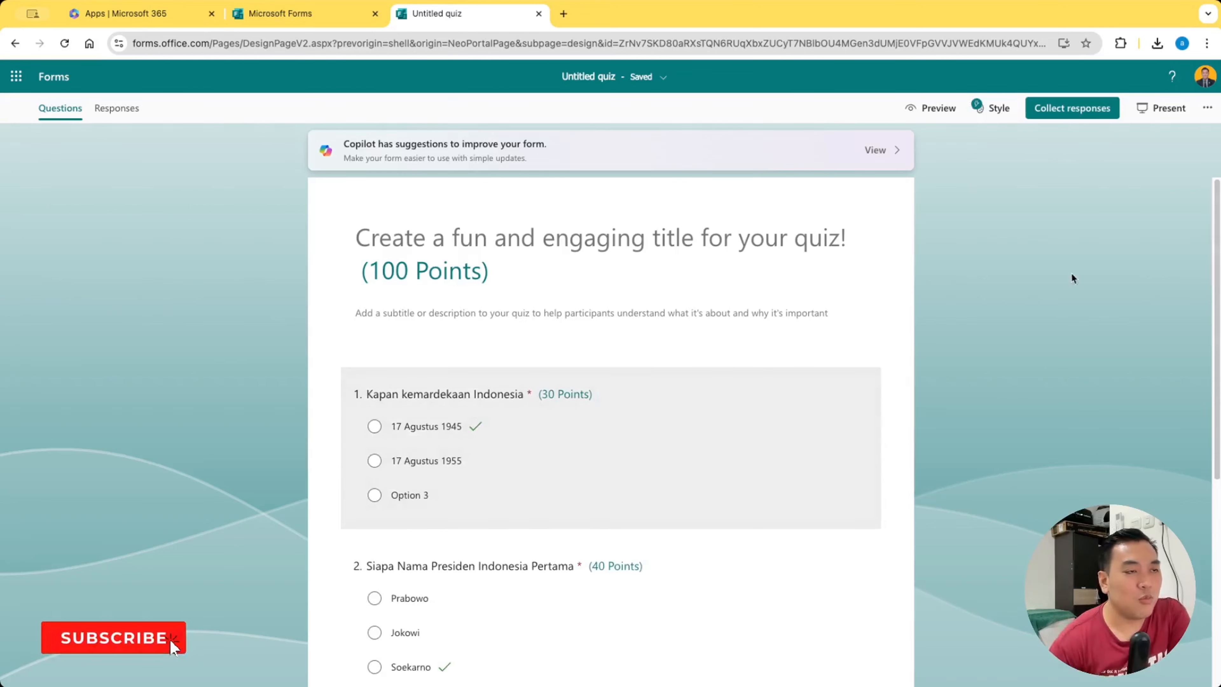
# Reopen the quiz settings and turn off practice mode
pyautogui.click(1205, 106)
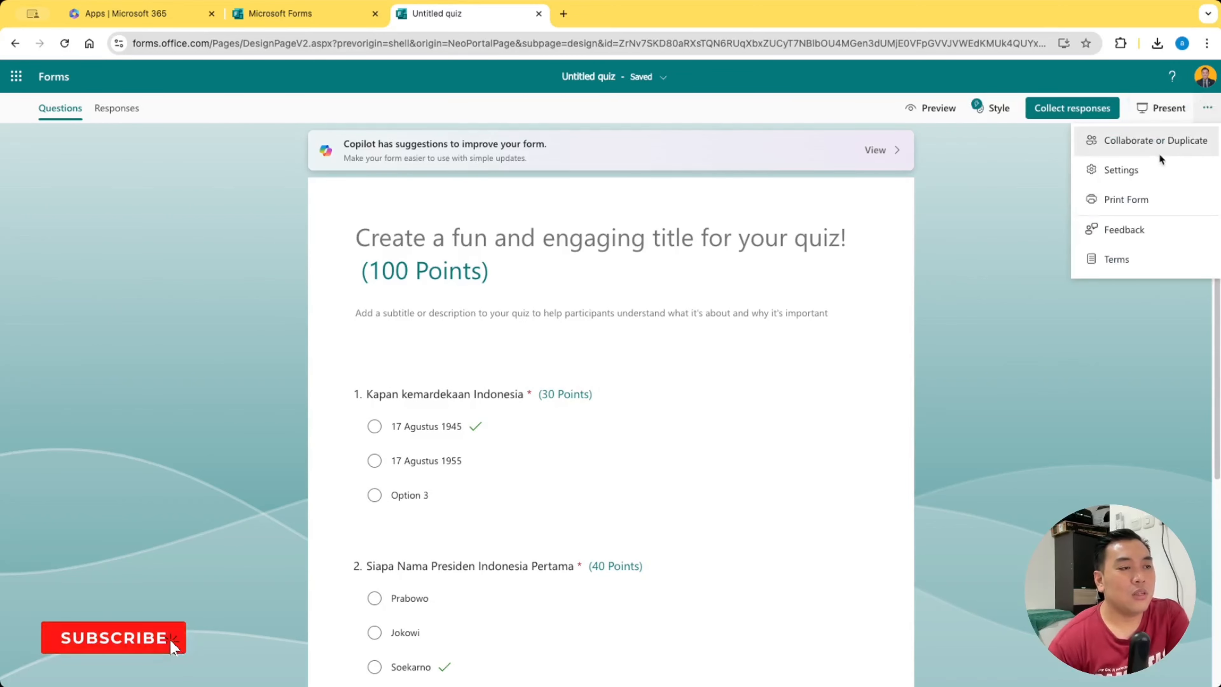
pyautogui.click(1154, 166)
pyautogui.click(1161, 206)
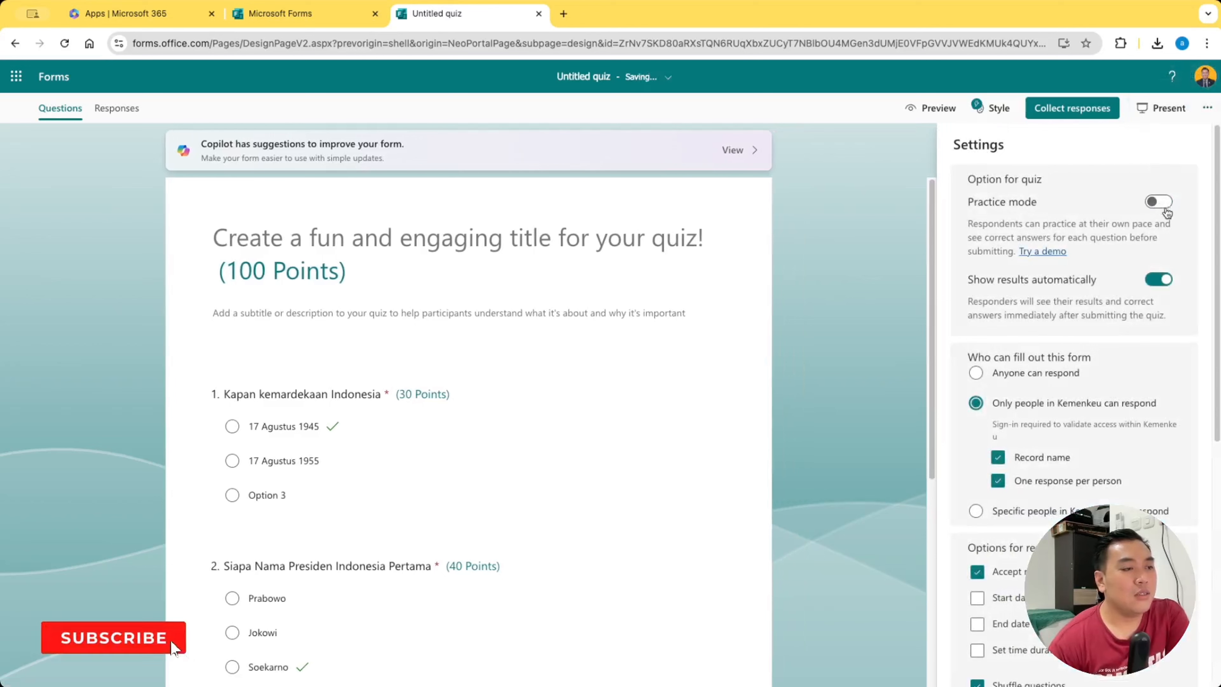
# Turn off showing results automatically to responders and close the quiz settings
pyautogui.click(1167, 282)
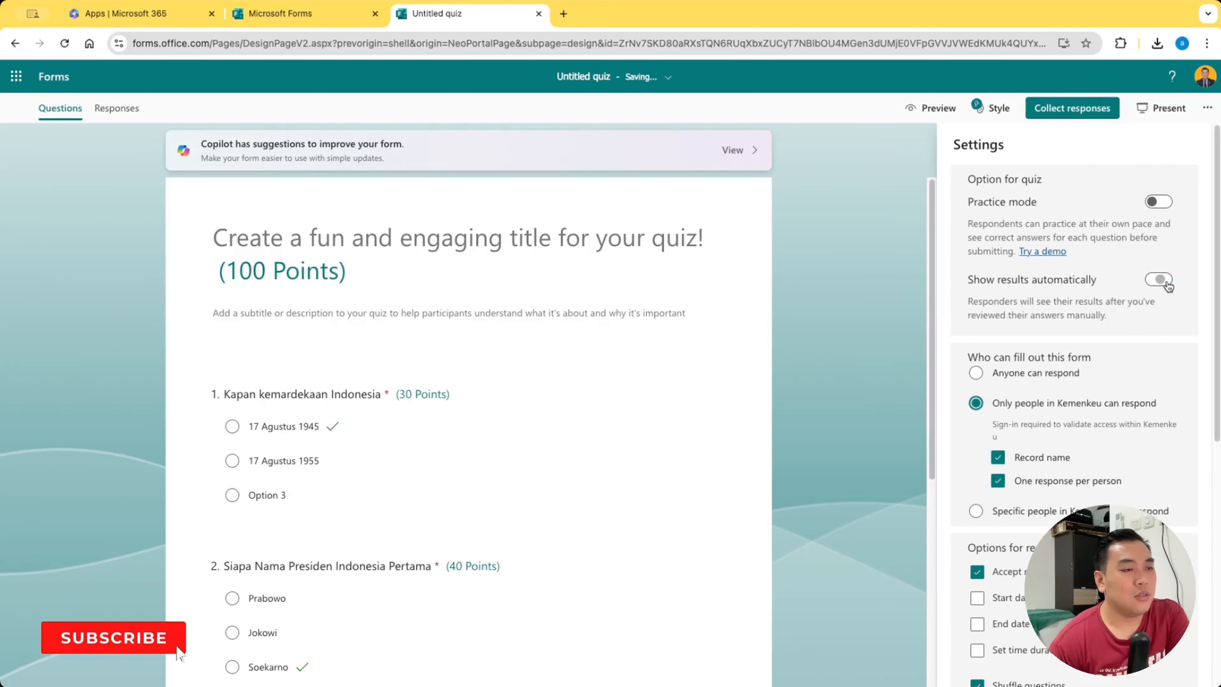
pyautogui.click(860, 278)
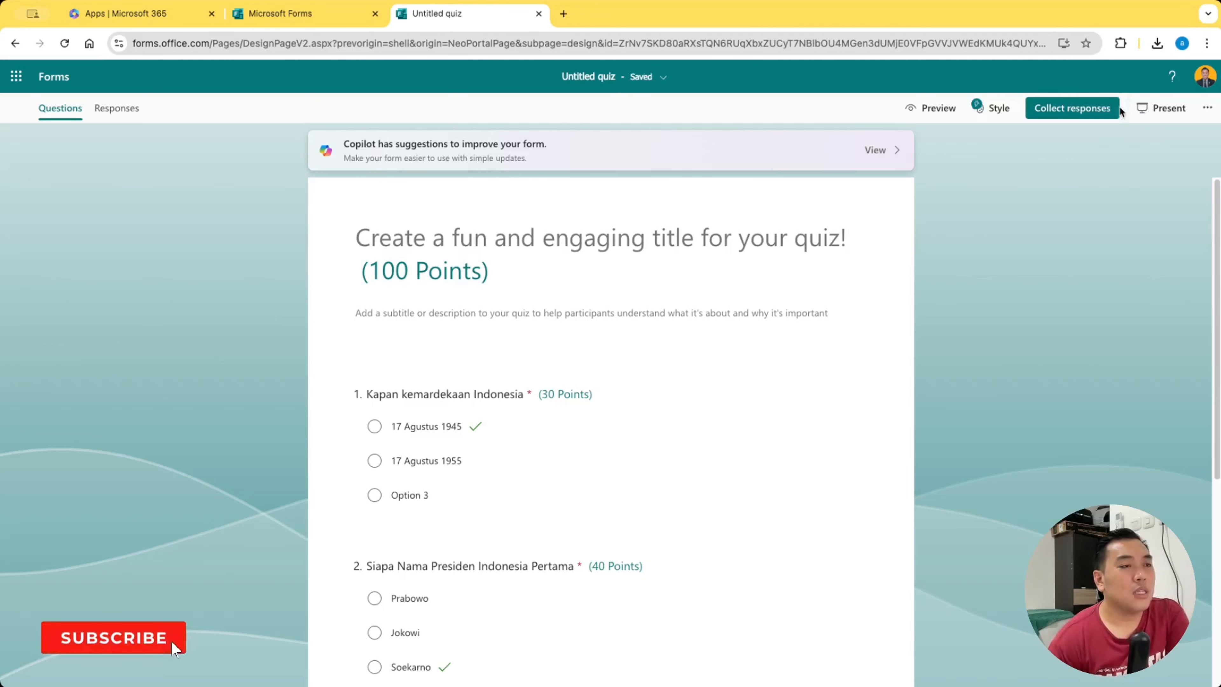
# Look at the options for sharing the quiz with collaborators or as a duplicable template, and close them
pyautogui.click(1208, 108)
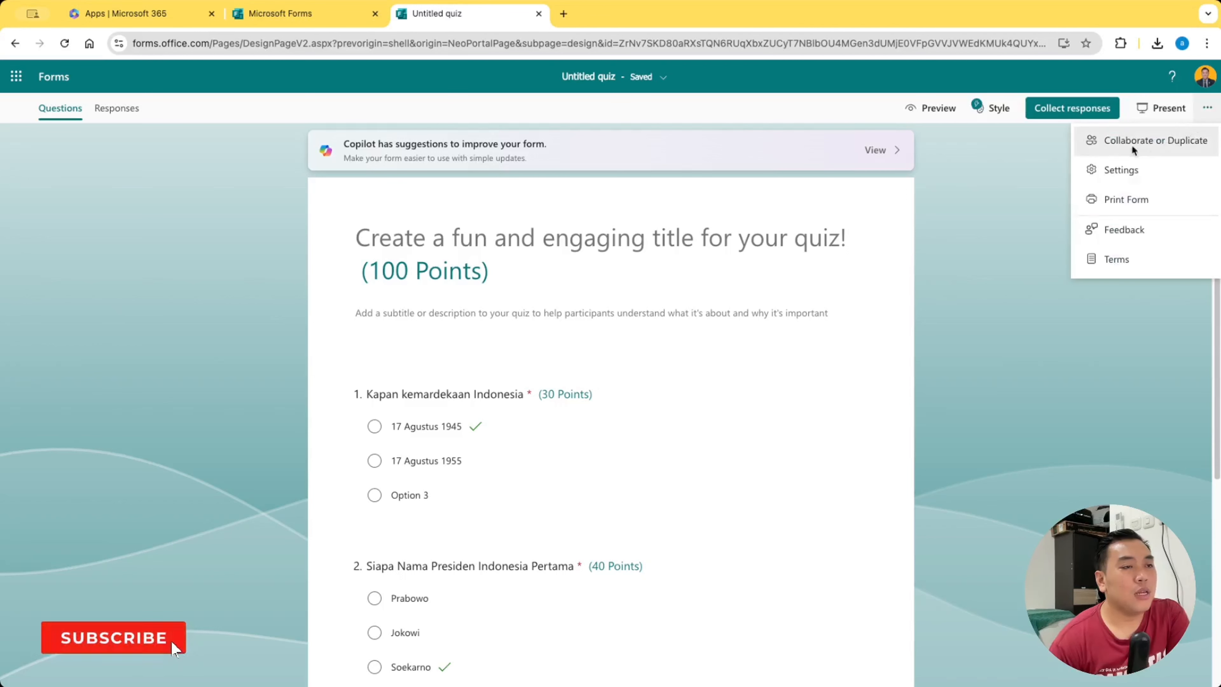
pyautogui.click(1123, 143)
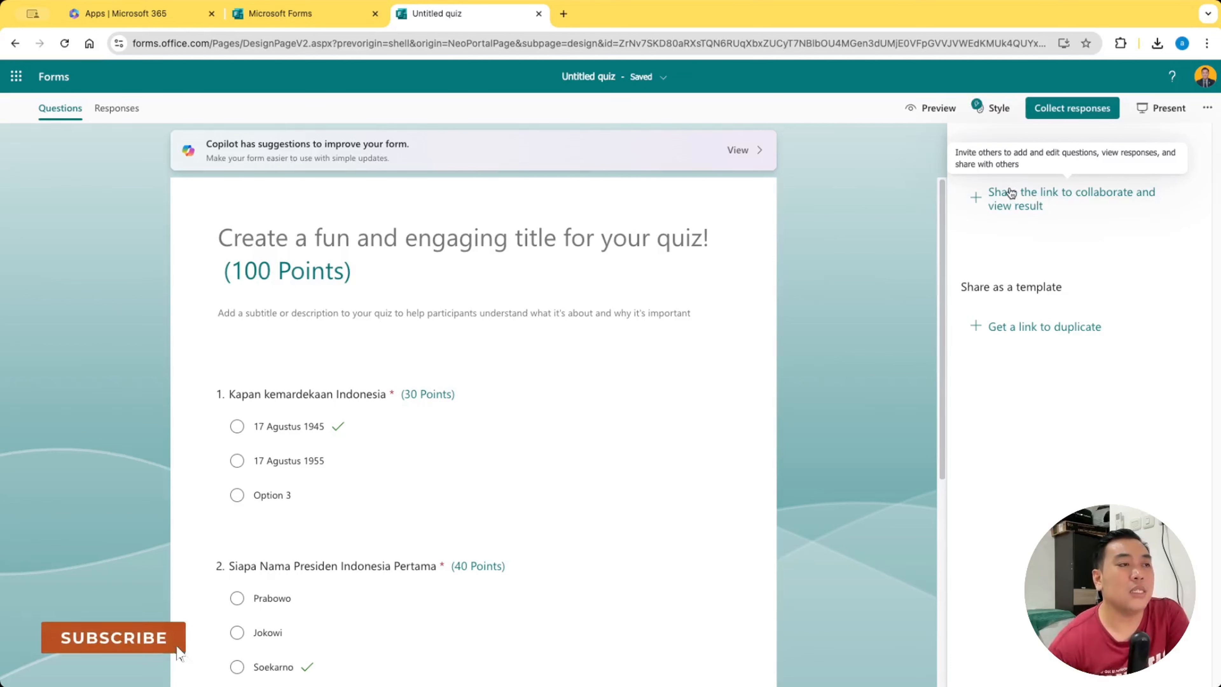
pyautogui.click(934, 147)
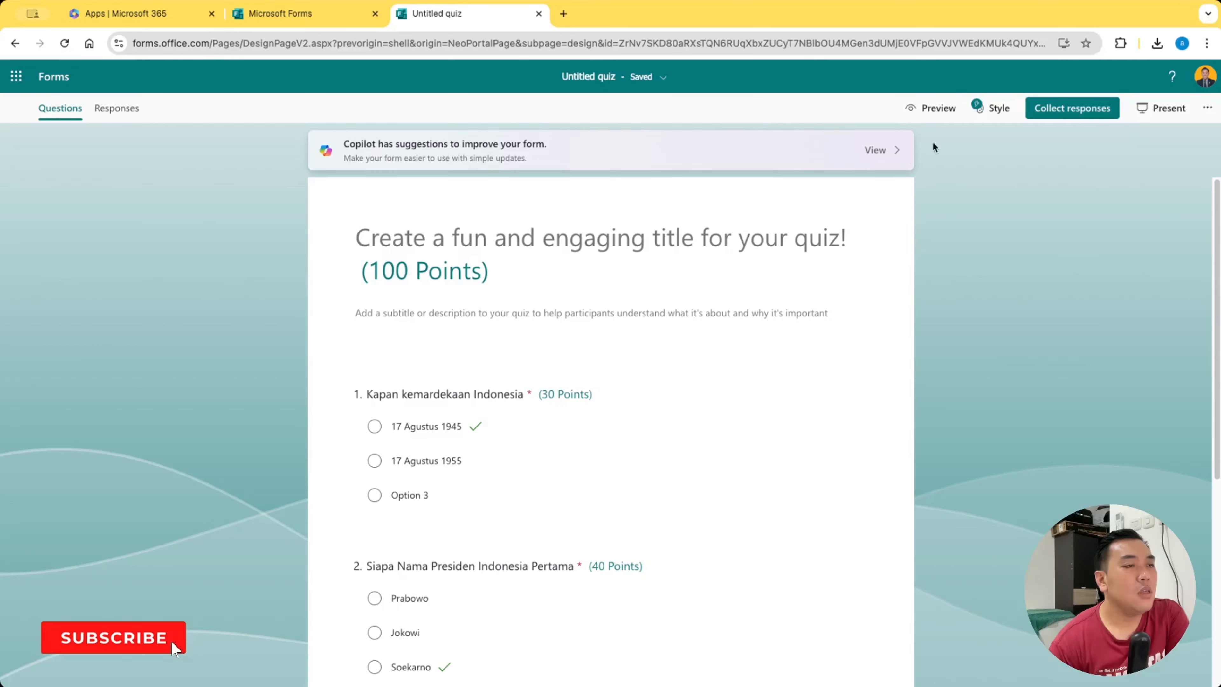
# Open the response collection options, shorten the quiz's URL and close the dialog
pyautogui.click(1092, 110)
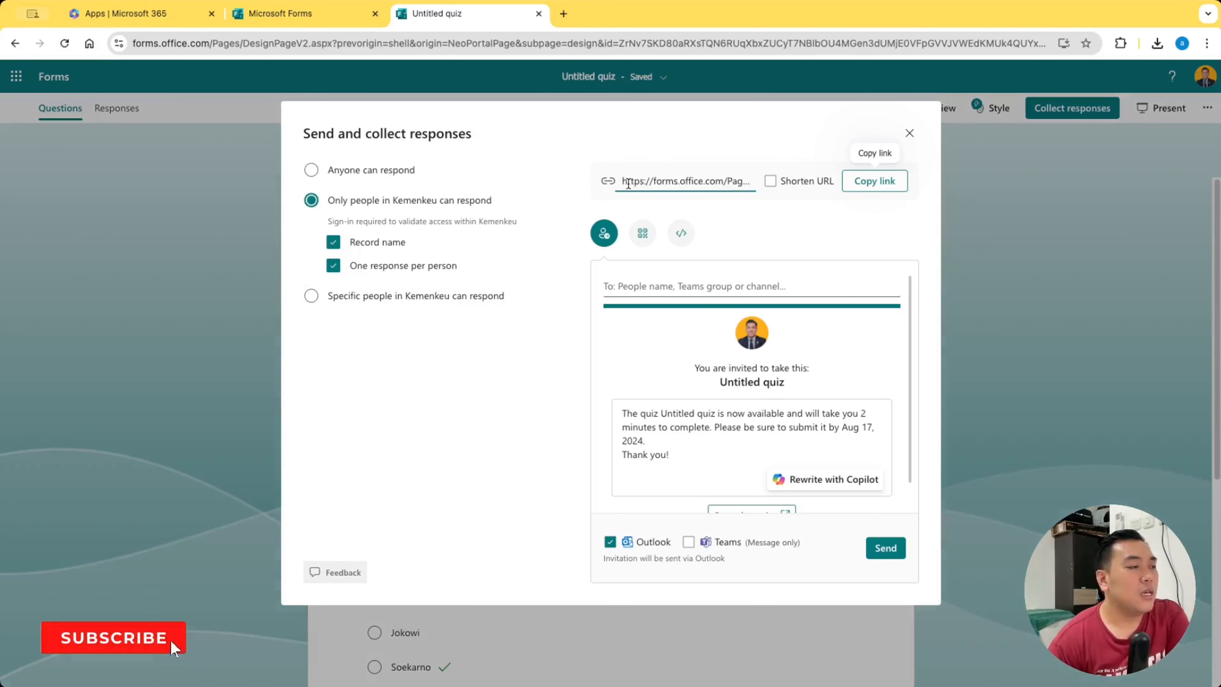
pyautogui.moveTo(623, 181); pyautogui.dragTo(769, 181)
pyautogui.click(771, 179)
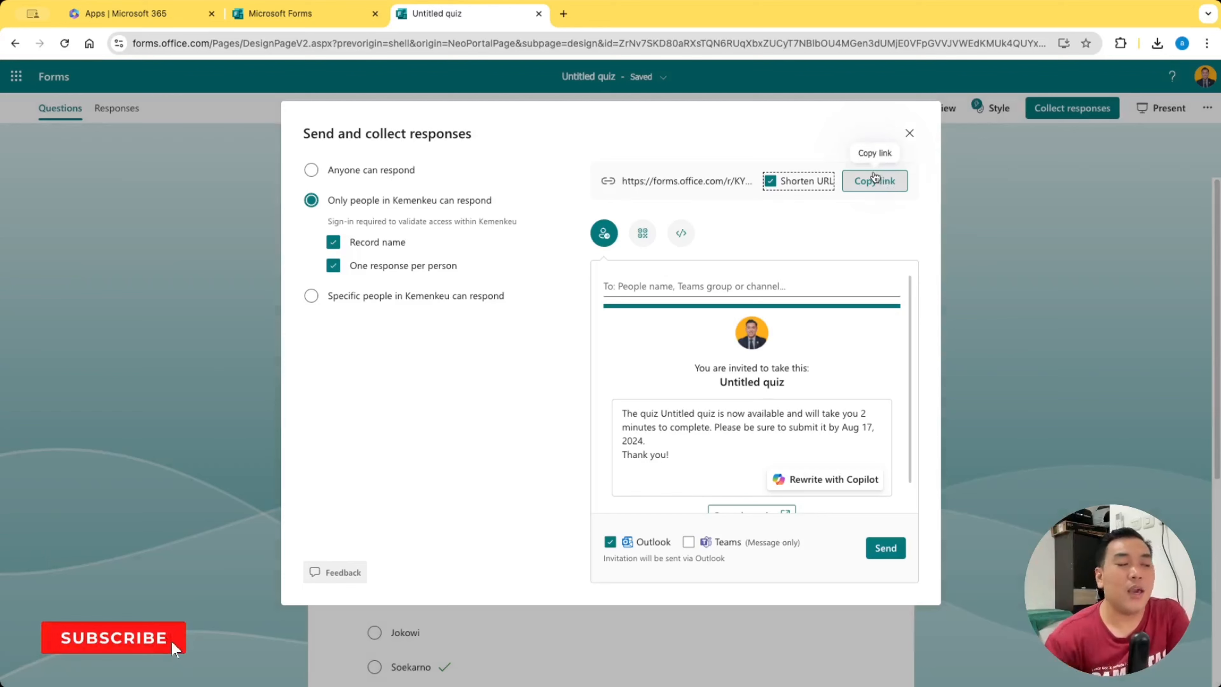
pyautogui.click(910, 135)
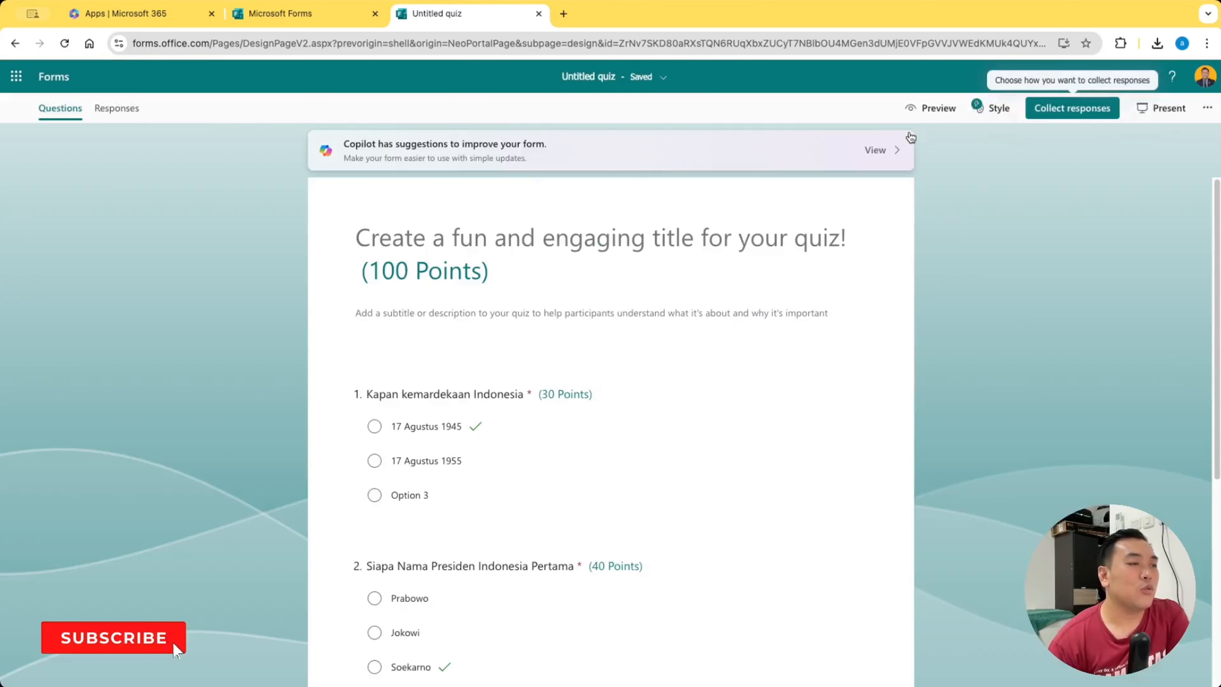
# Preview the quiz and submit it with "Prabowo" for the 2019 election, "17 Agustus 1945" for independence and "Prabowo" for the first president
pyautogui.click(931, 111)
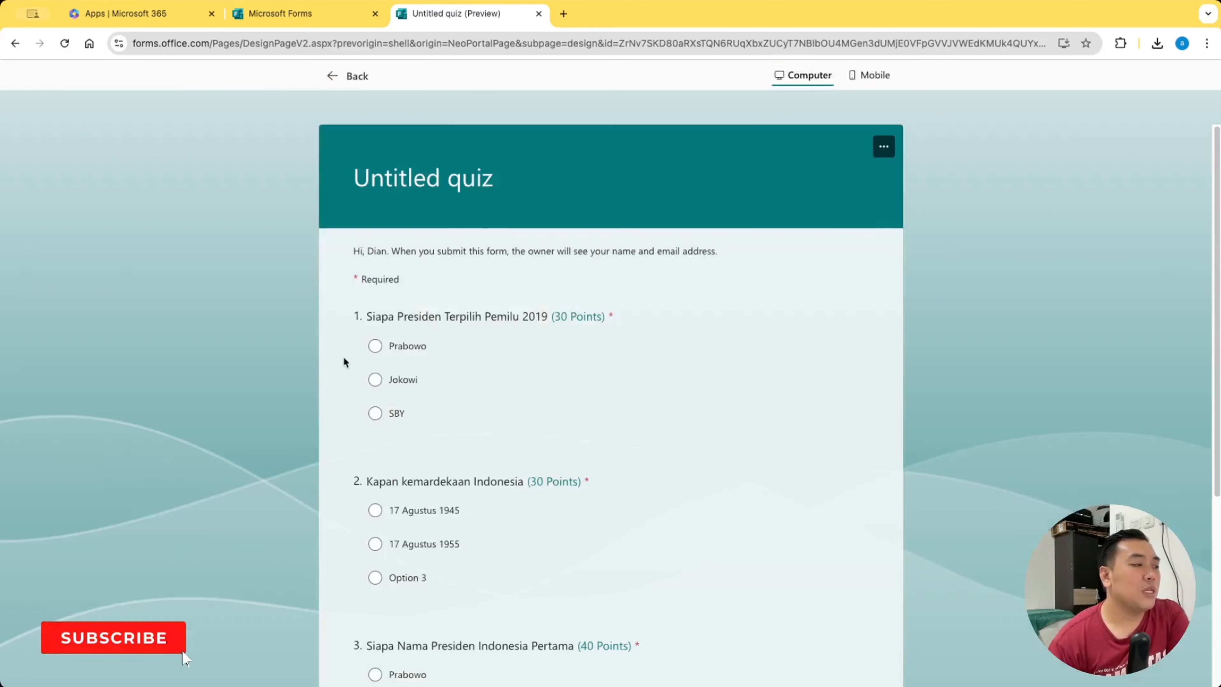
pyautogui.click(380, 349)
pyautogui.scroll(-3, 452, 337)
pyautogui.click(376, 388)
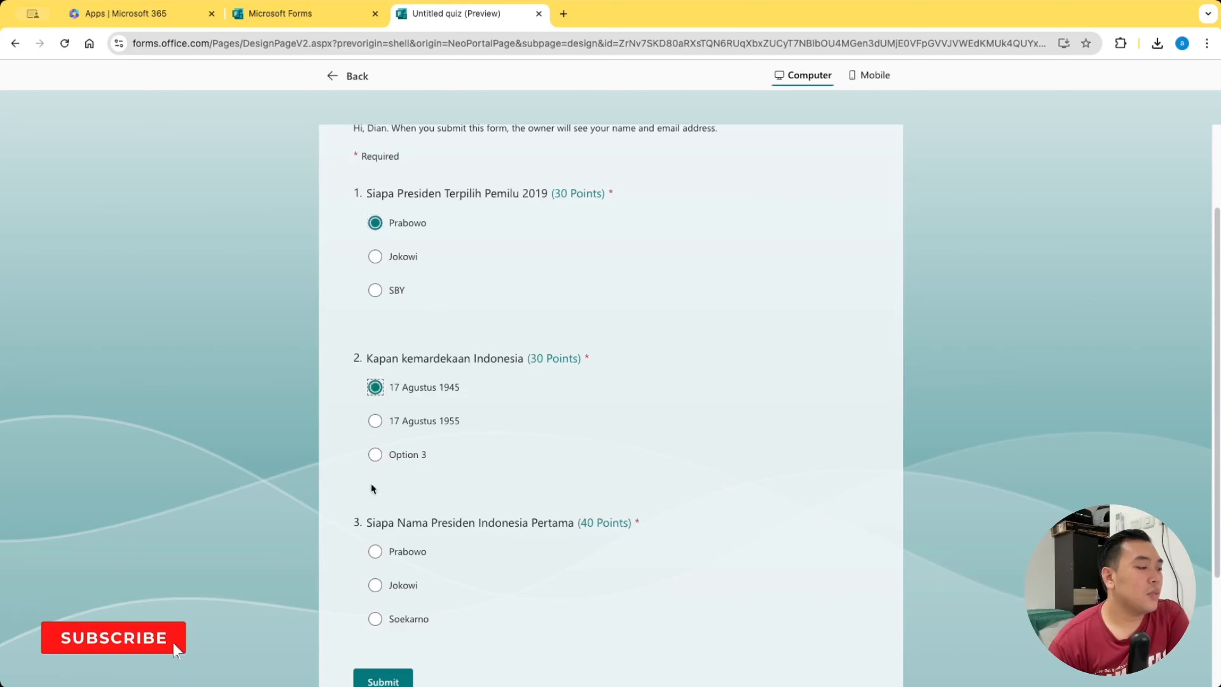
pyautogui.click(376, 552)
pyautogui.click(397, 676)
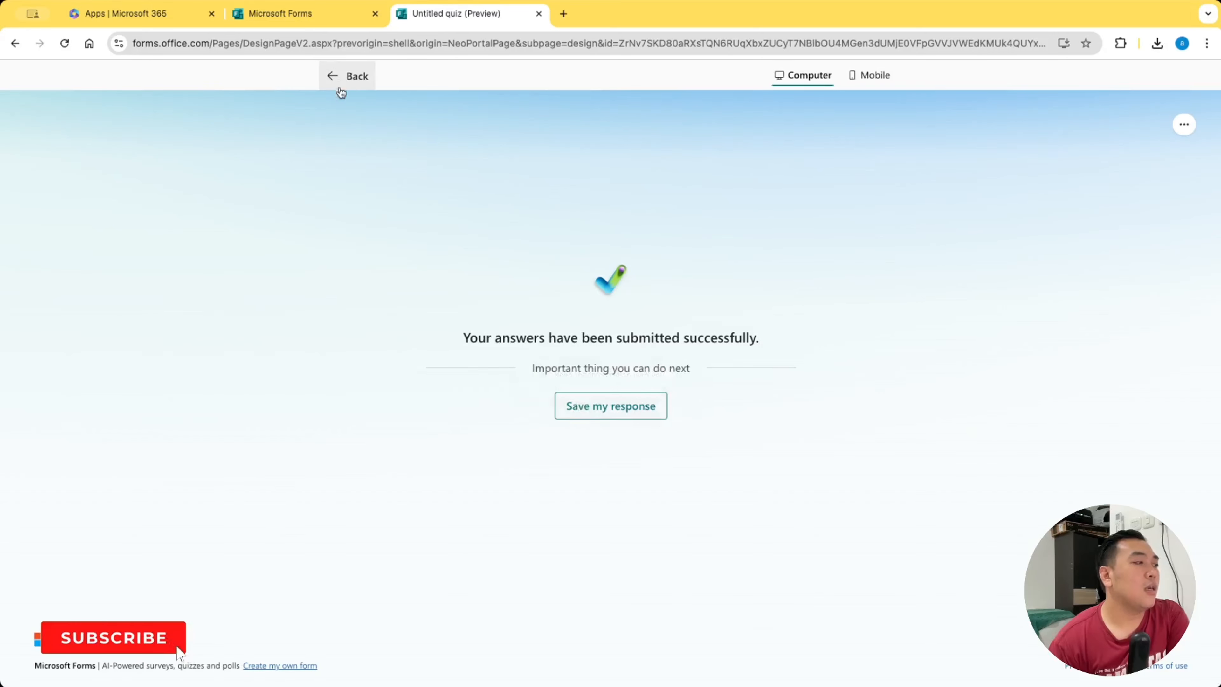
# Return to the quiz editor and review the responses summary for all three questions
pyautogui.click(342, 77)
pyautogui.click(124, 119)
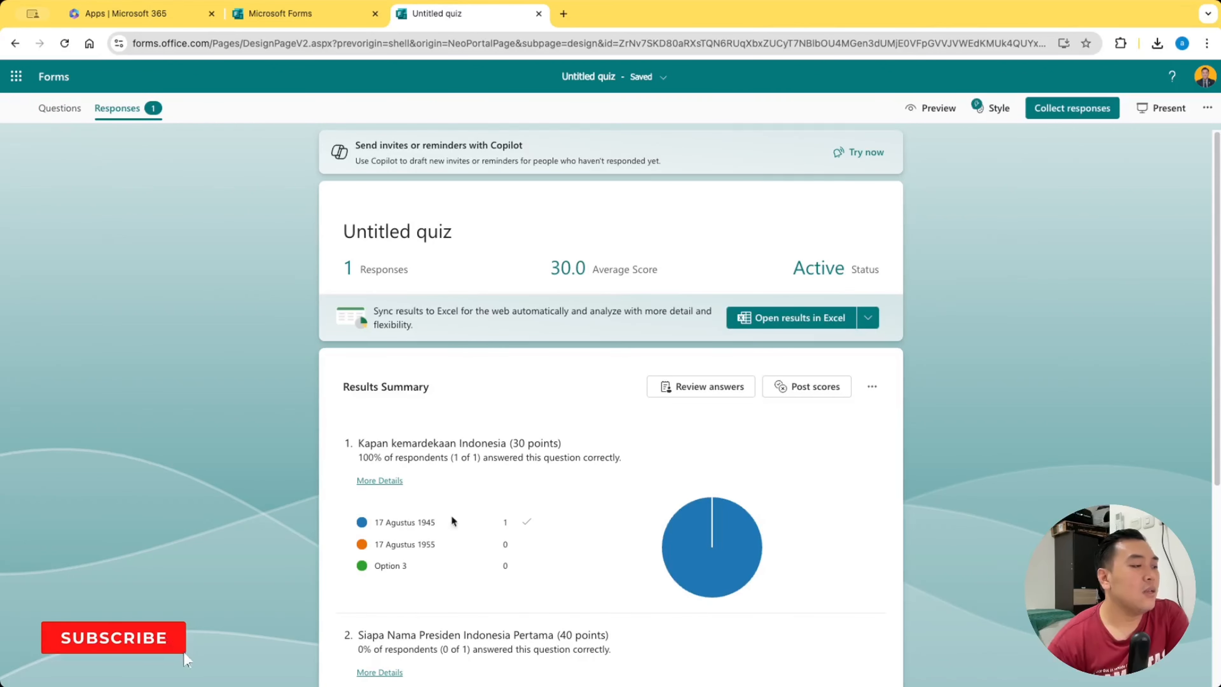
pyautogui.scroll(-2, 548, 484)
pyautogui.scroll(2, 547, 484)
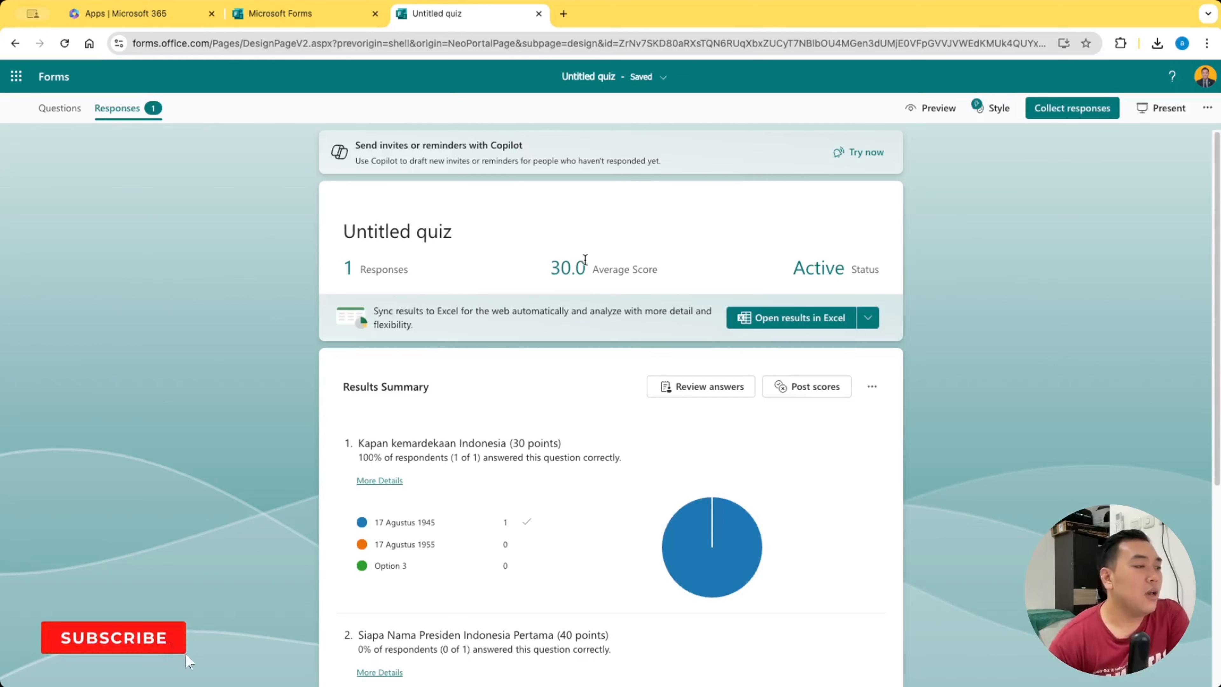
pyautogui.scroll(-6, 610, 299)
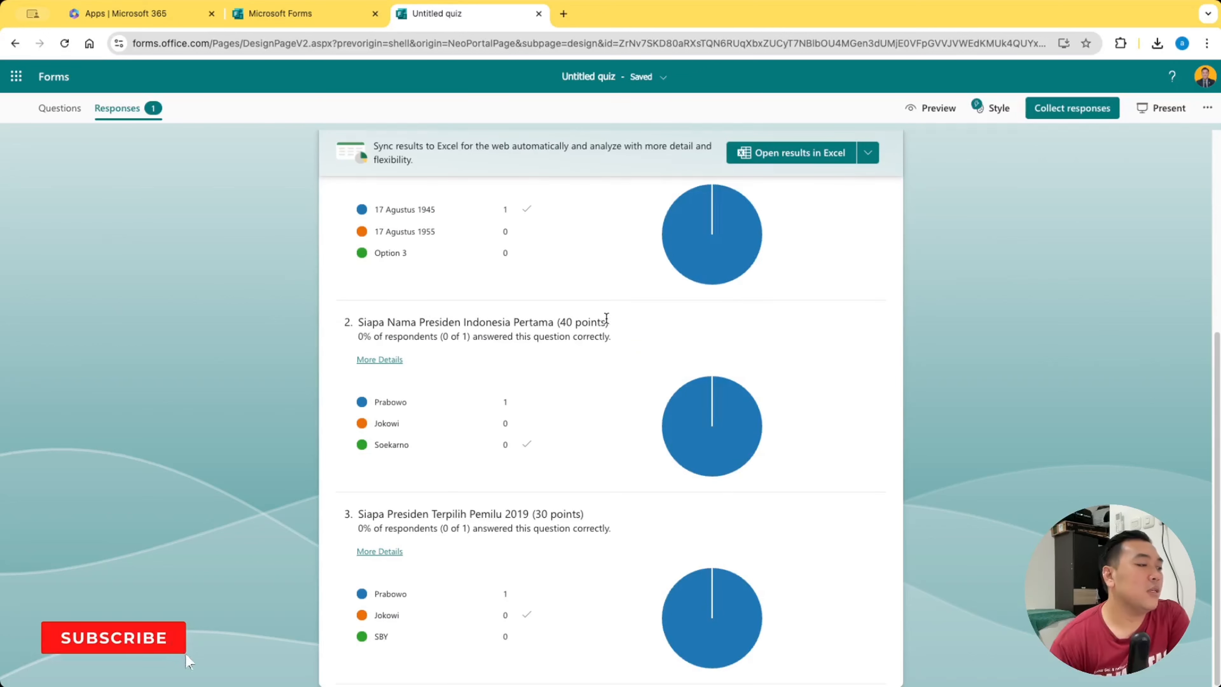
pyautogui.scroll(6, 731, 291)
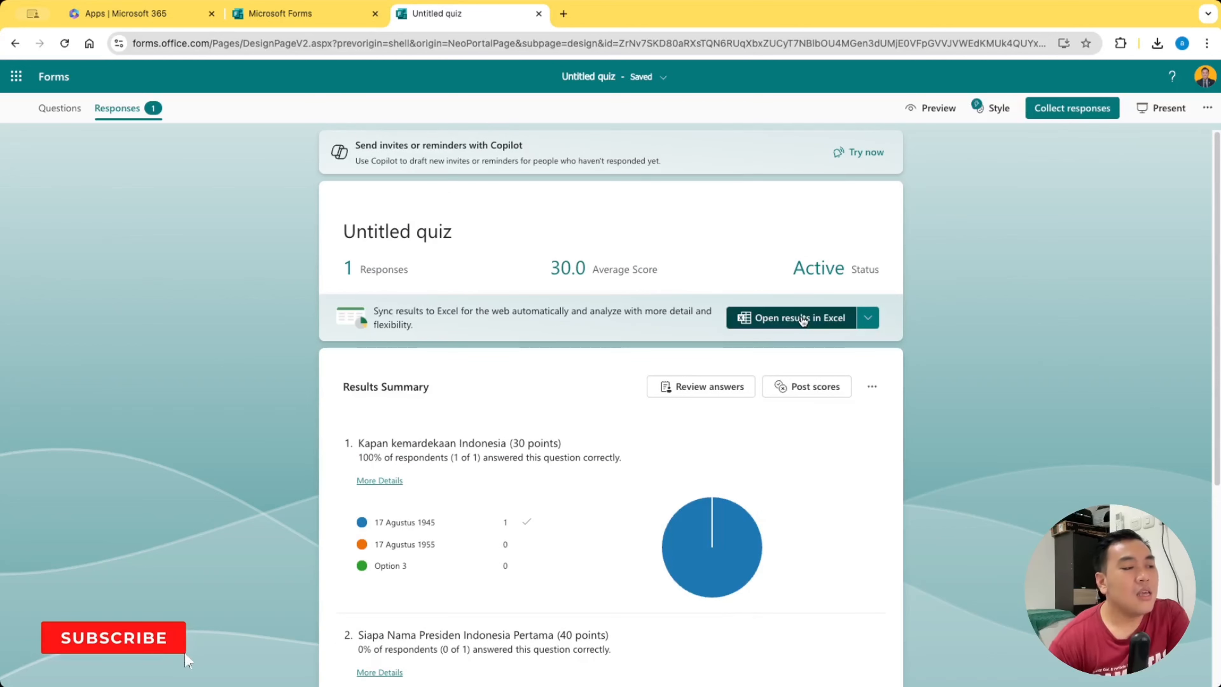
# Check the respondent's grade in the score posting list and return to the results summary
pyautogui.click(817, 387)
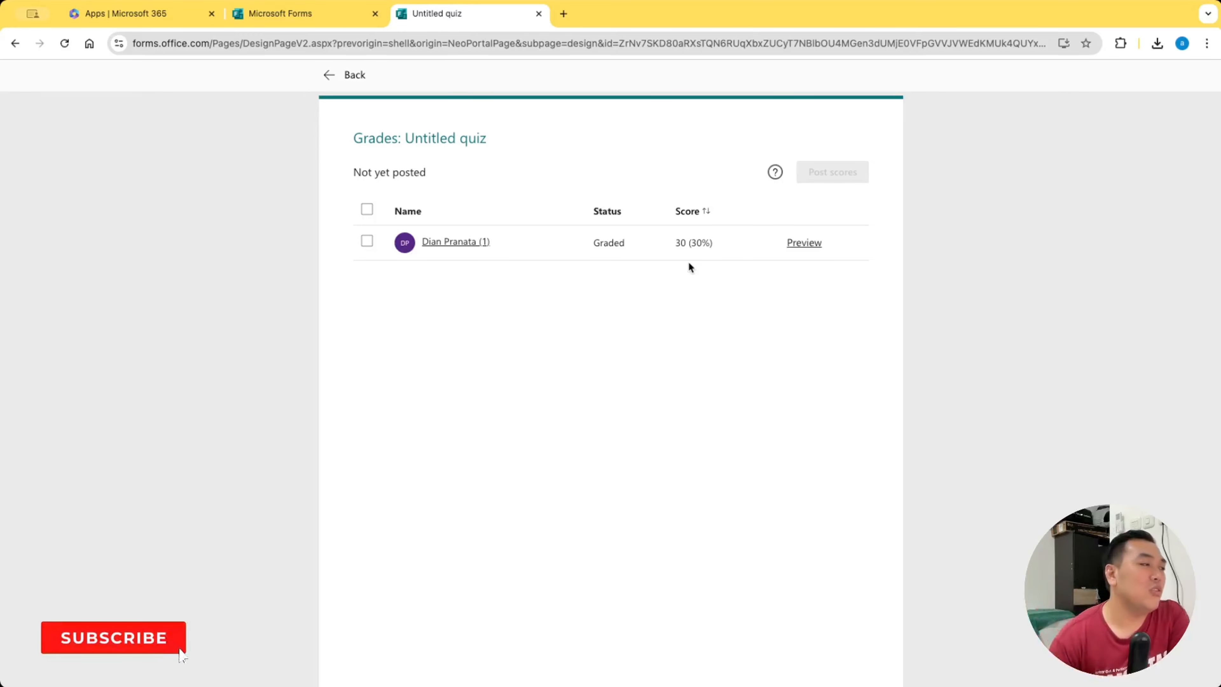
pyautogui.click(329, 74)
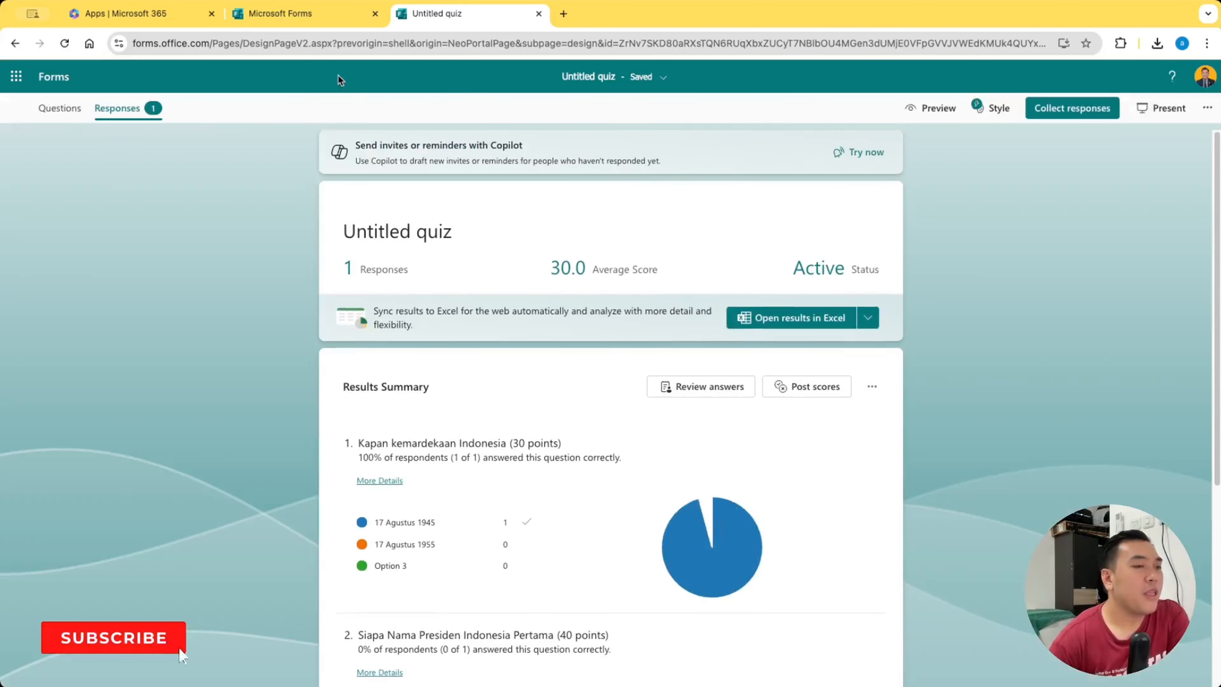
# Try the coffee-bean and rubber-duck pool styles, and apply the black style with hanging light bulbs to the quiz
pyautogui.click(989, 119)
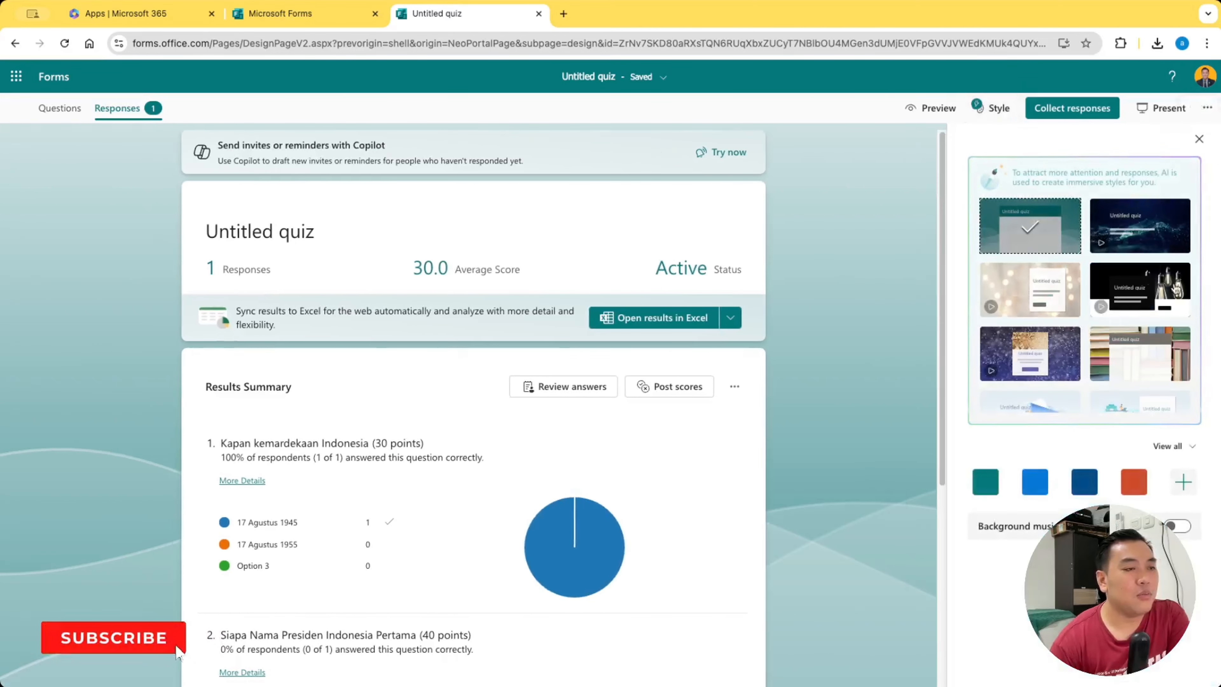
pyautogui.click(1174, 446)
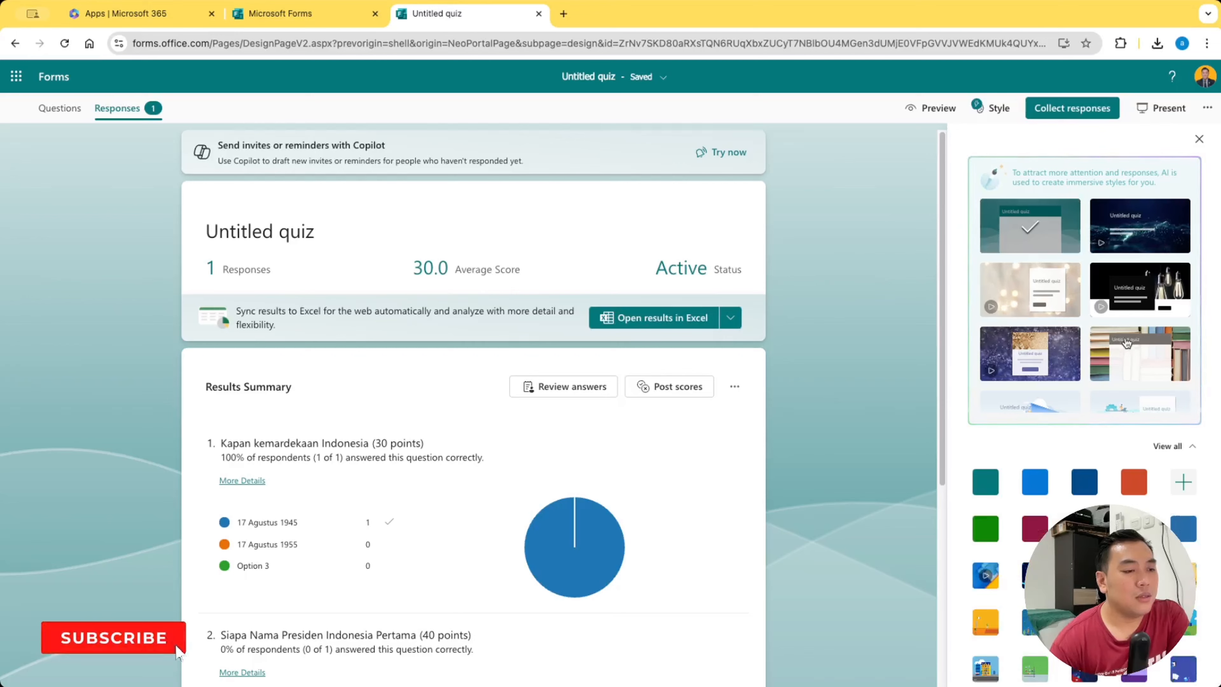
pyautogui.scroll(-3, 1125, 330)
pyautogui.click(1050, 267)
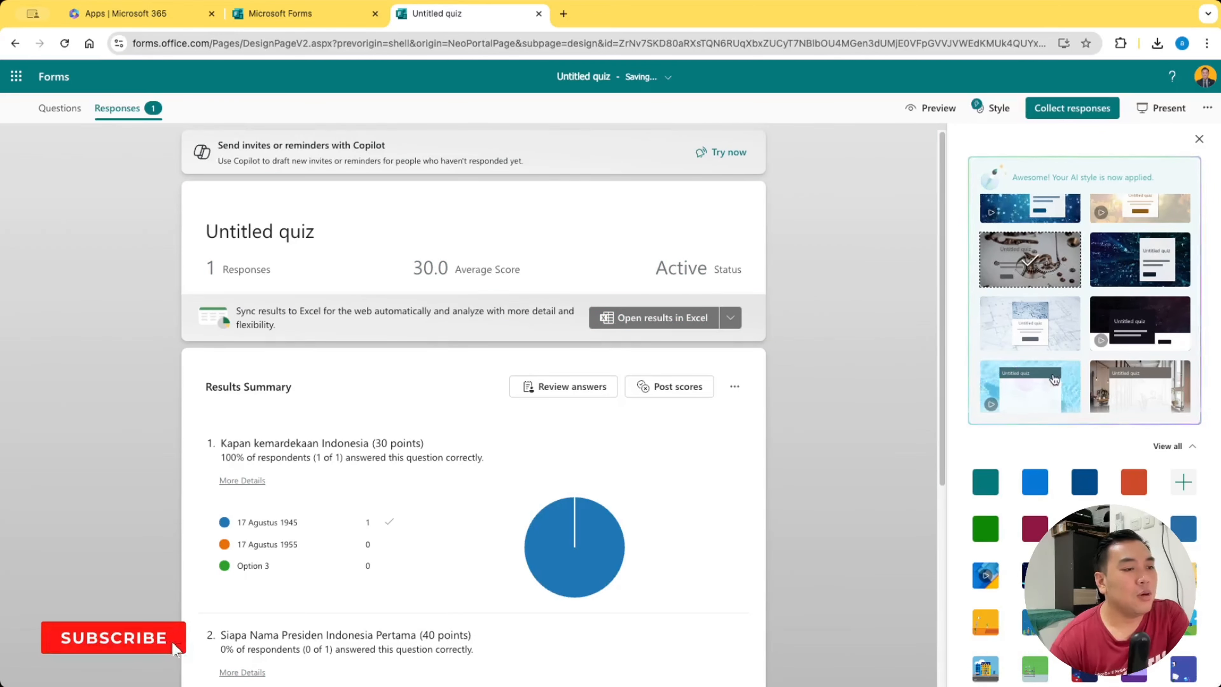
pyautogui.click(1076, 384)
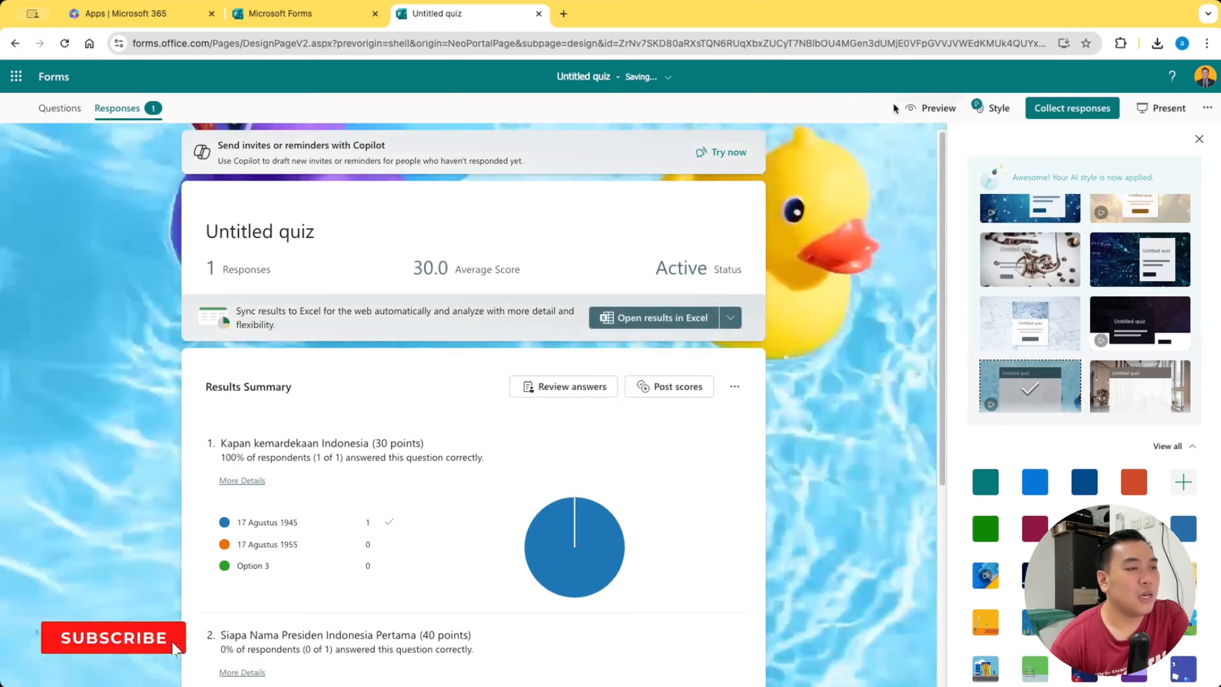
pyautogui.scroll(5, 1085, 310)
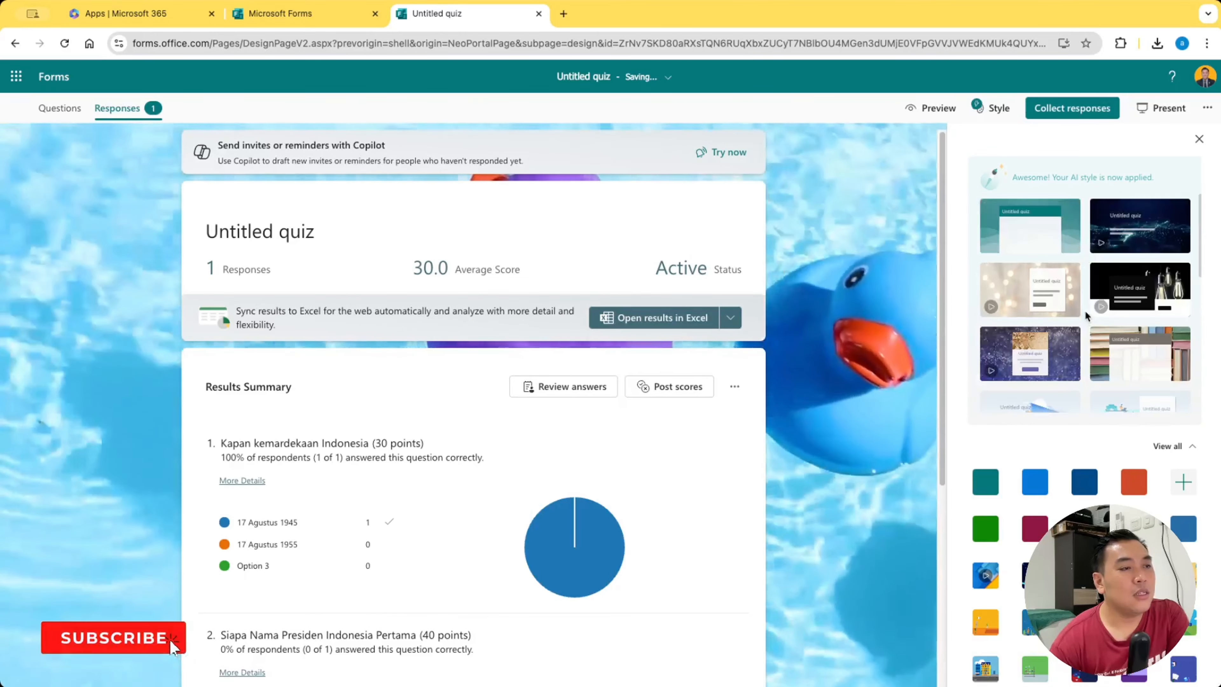
pyautogui.click(1140, 290)
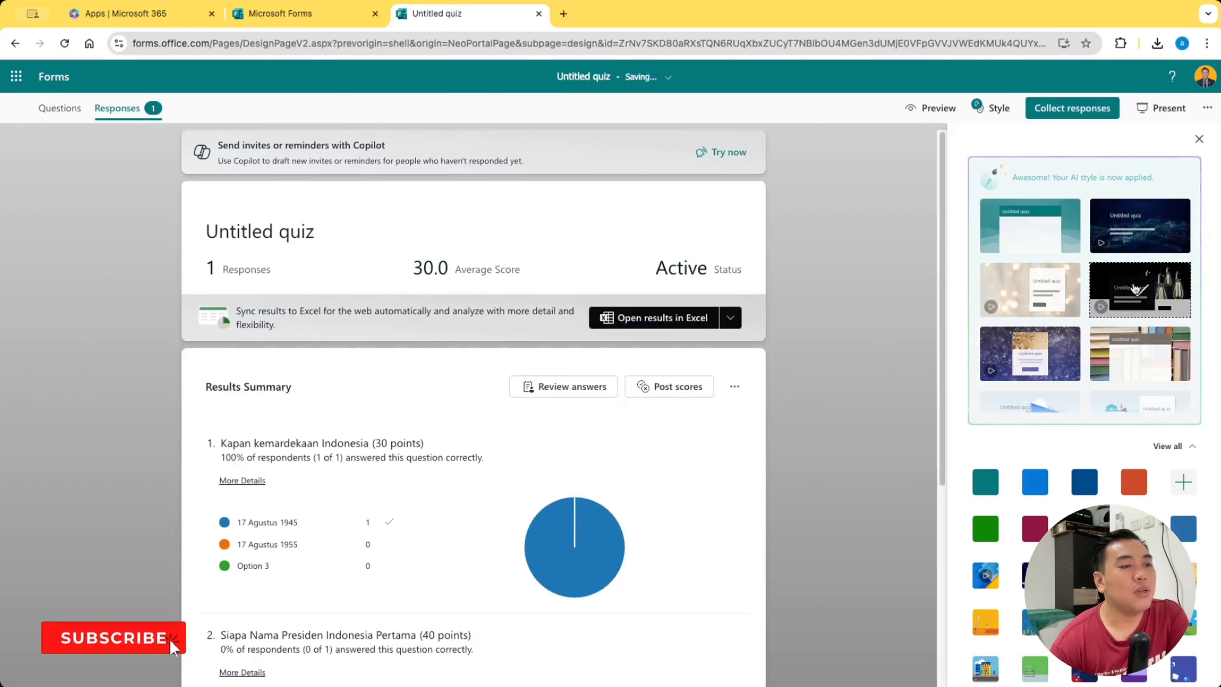
# Preview the restyled quiz's start page and return to the results summary
pyautogui.click(935, 108)
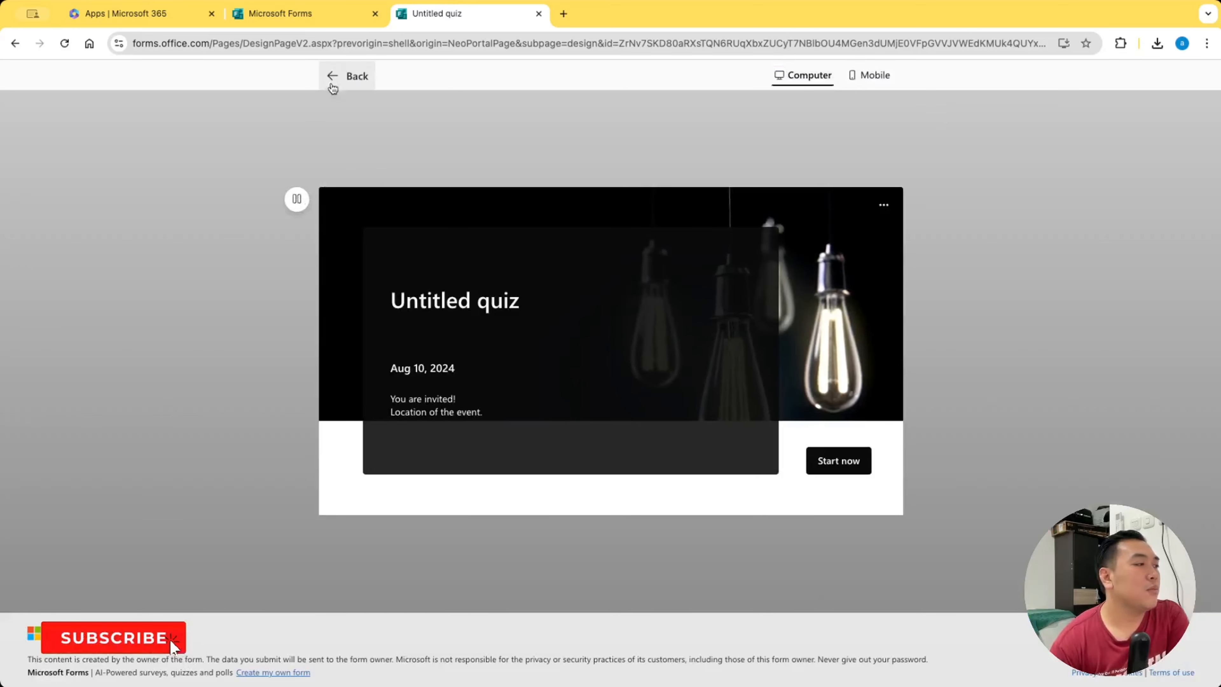
pyautogui.click(333, 77)
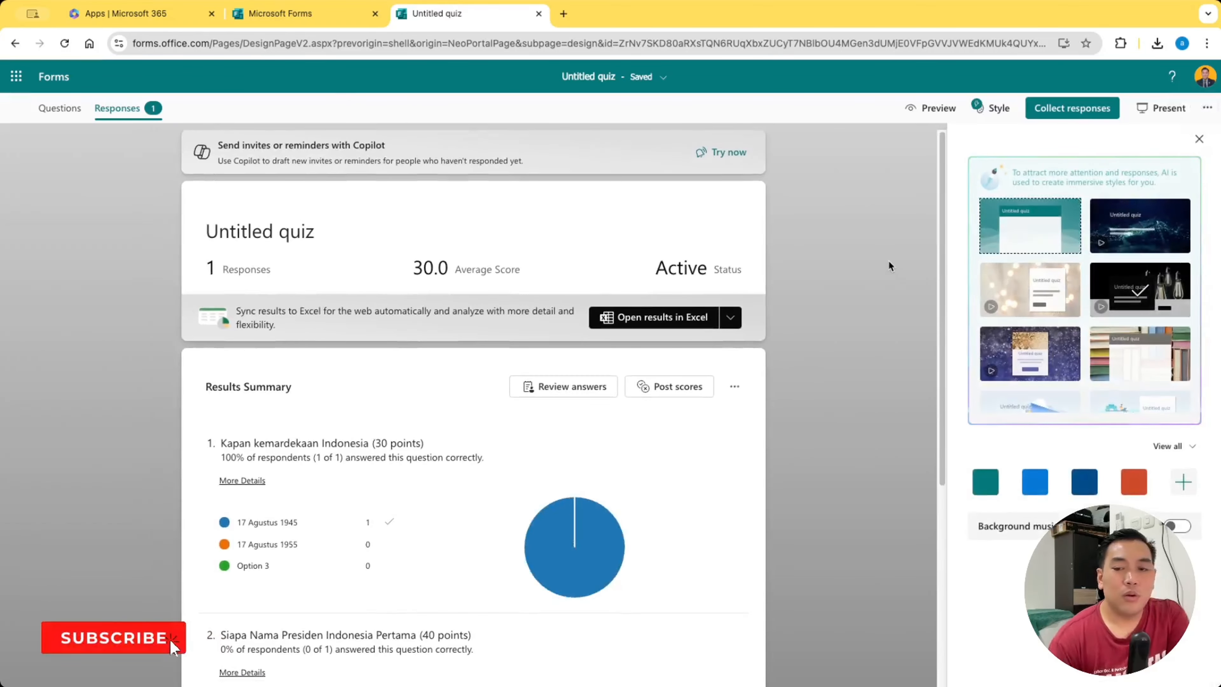